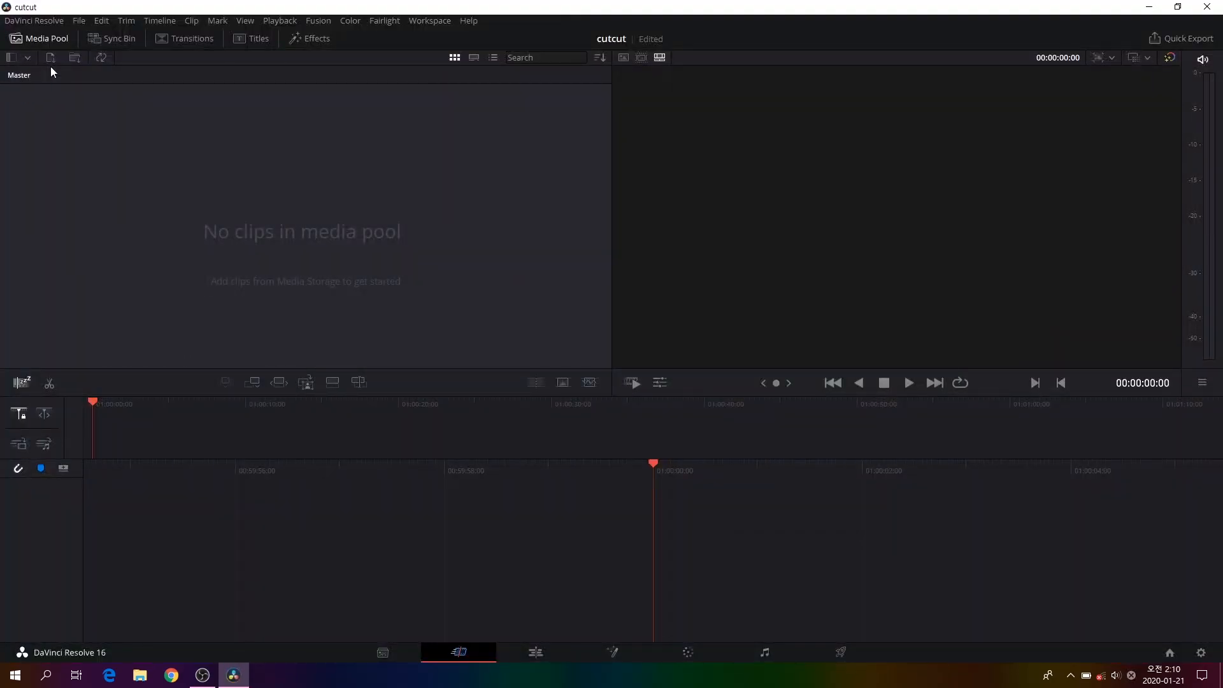
Import the folder "The Girl Mess with the Men" as media, match the timeline frame rate to its clips, and open its bin
{"action": "left_click", "coordinate": [73, 57]}
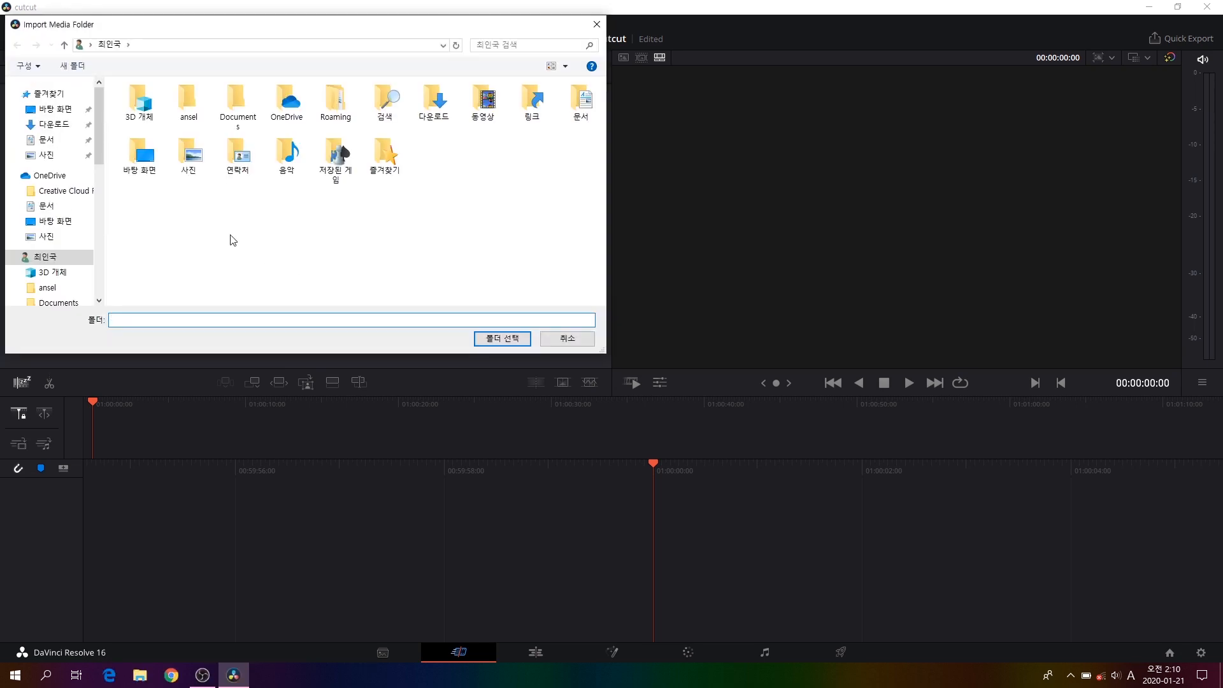
{"action": "scroll", "coordinate": [102, 286], "scroll_direction": "down", "scroll_amount": 10}
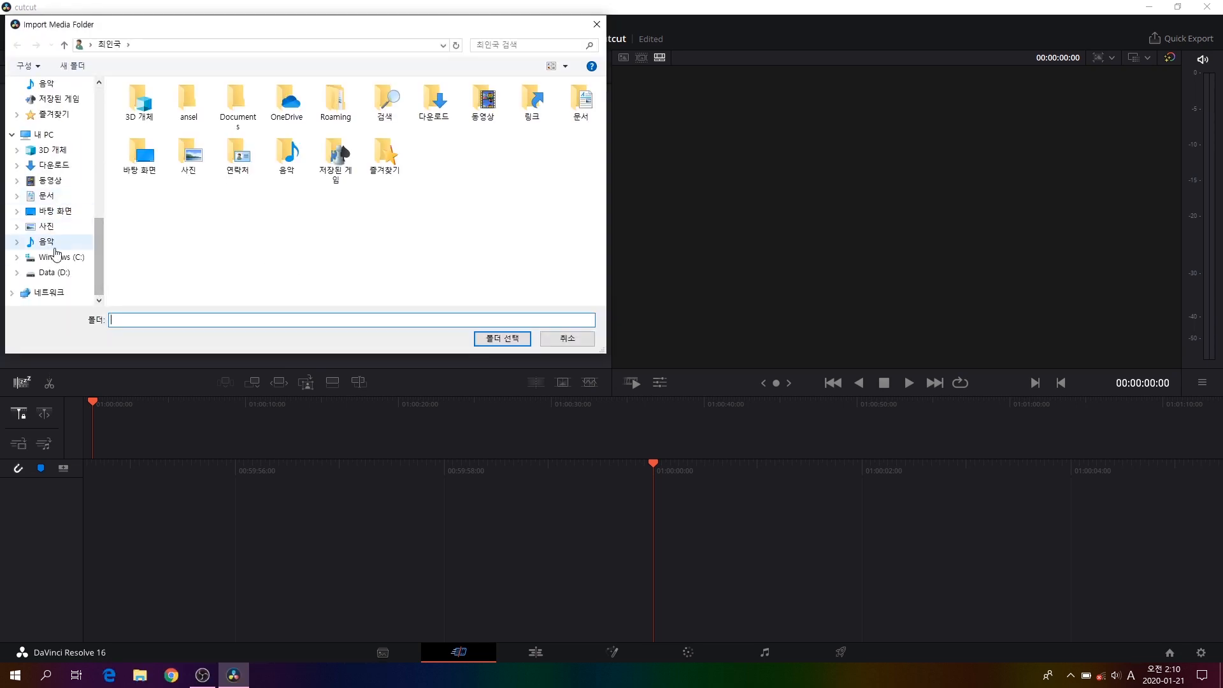
{"action": "left_click", "coordinate": [360, 205]}
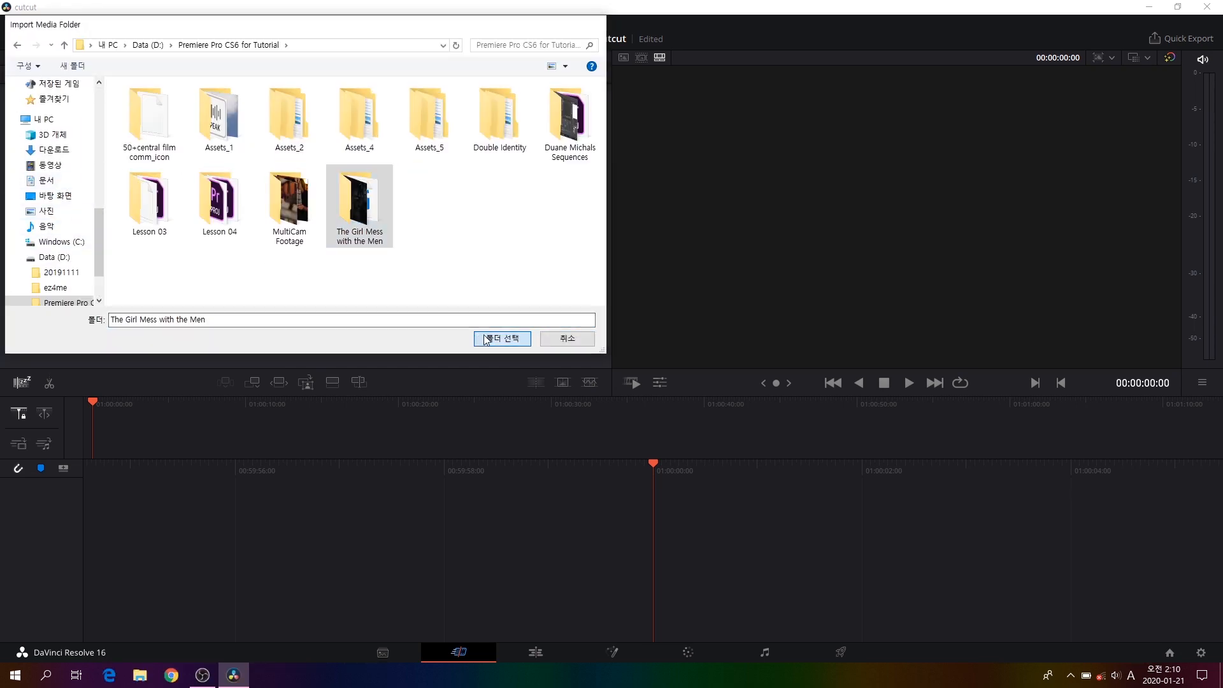
{"action": "left_click", "coordinate": [487, 340]}
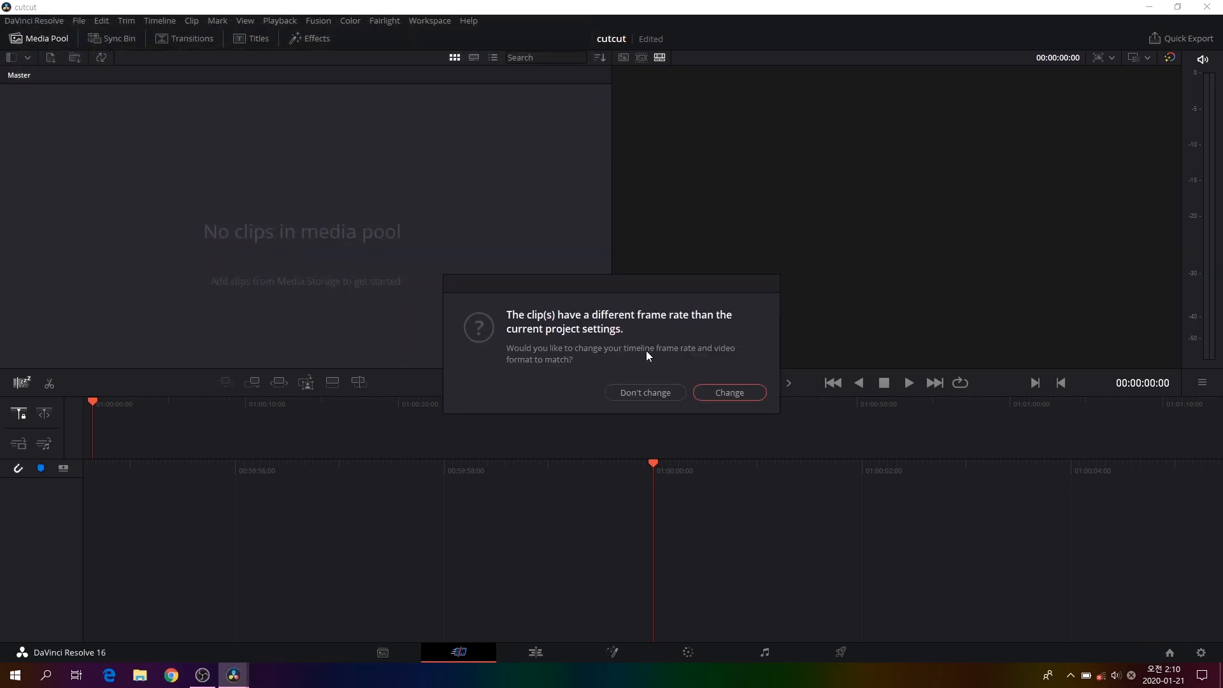
{"action": "key", "text": "Return"}
{"action": "double_click", "coordinate": [36, 132]}
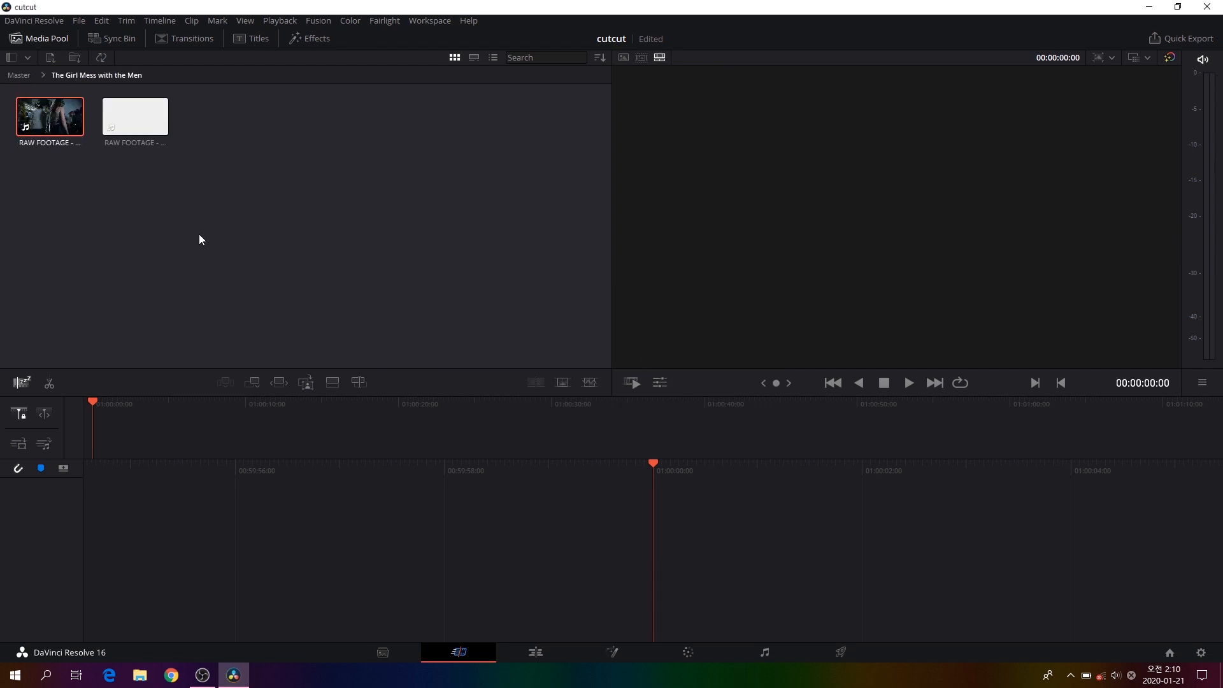
Load the Camera B raw footage clip for source viewing, preview its beginning, and continue playback from about the one-minute mark
{"action": "left_click", "coordinate": [52, 121]}
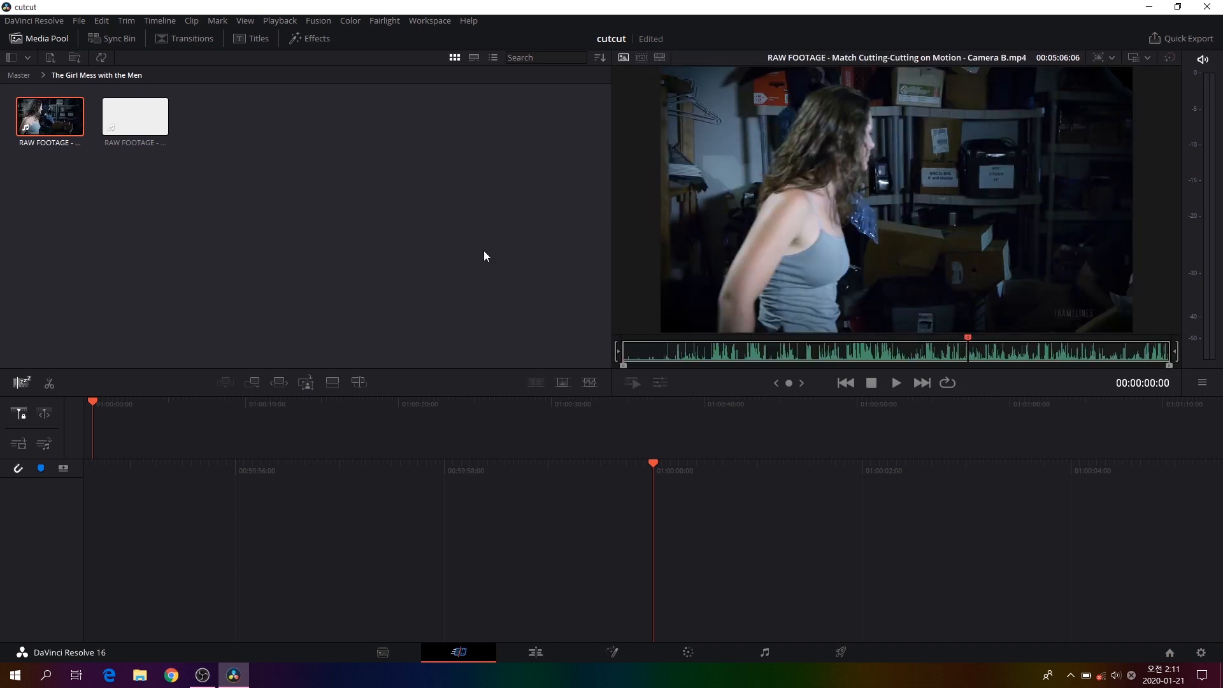
{"action": "key", "text": "space"}
{"action": "key", "text": "space"}
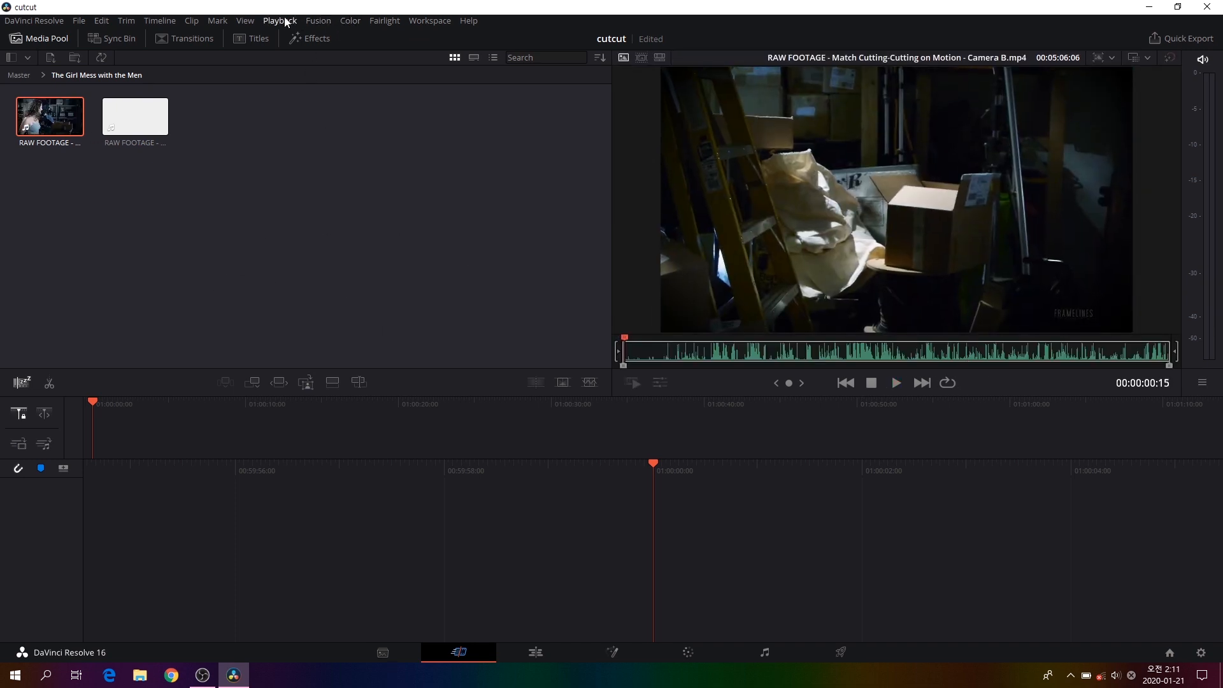
{"action": "key", "text": "space"}
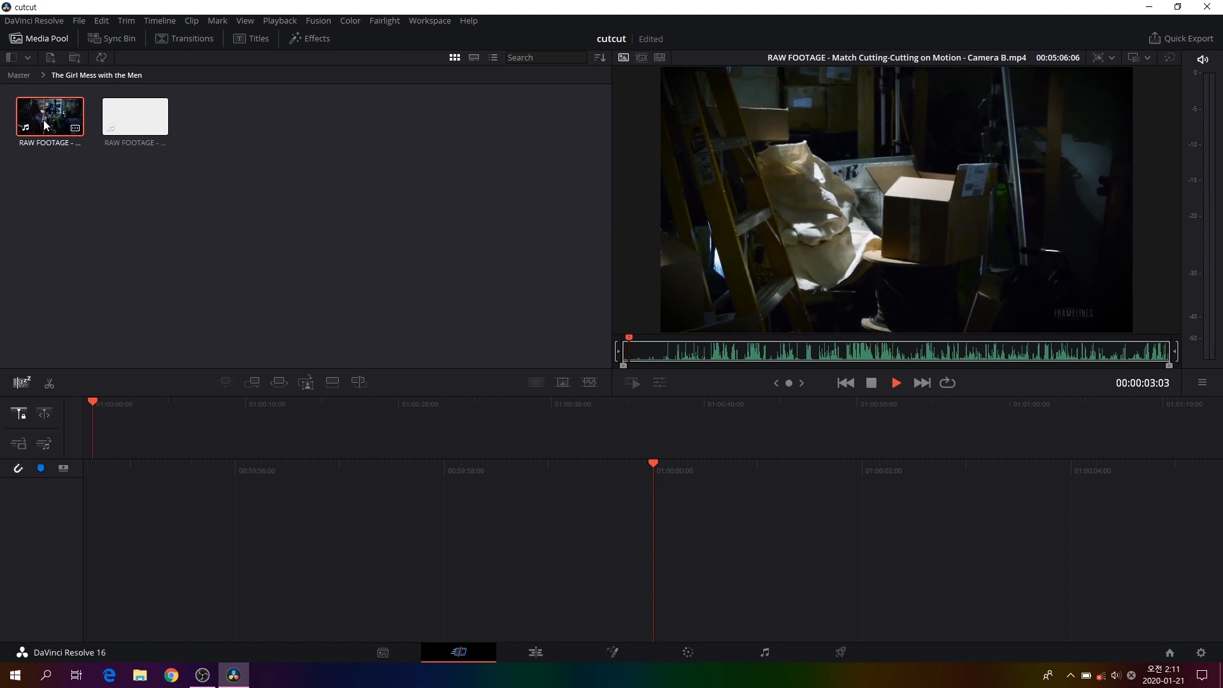
{"action": "left_click", "coordinate": [730, 351]}
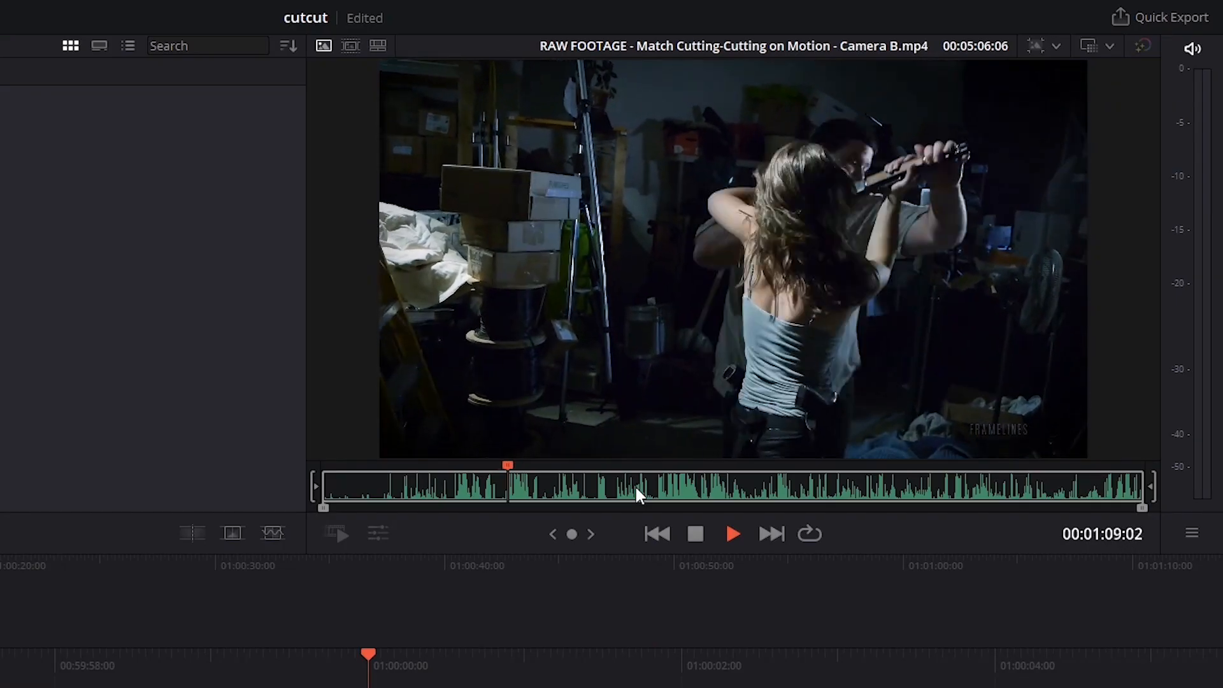
Mark the Camera B clip in at 00:01:06:23 and out at 00:01:11:10, and append that range to the timeline
{"action": "key", "text": "space"}
{"action": "key", "text": "j"}
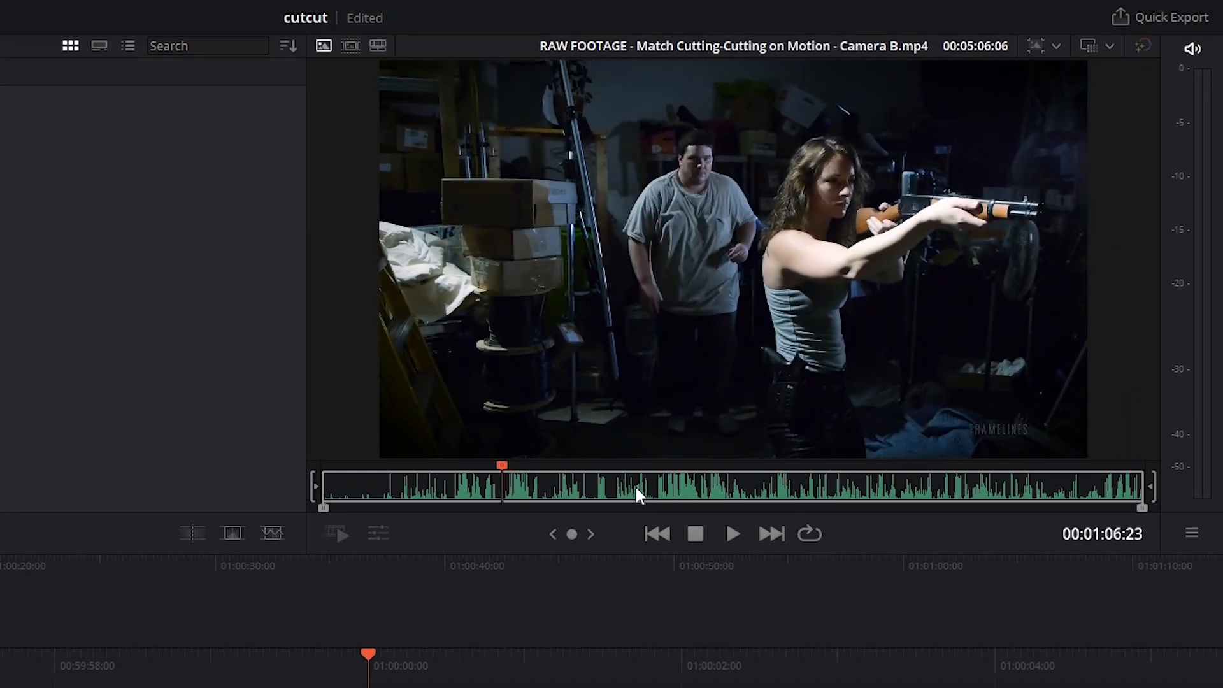
{"action": "key", "text": "i"}
{"action": "key", "text": "l"}
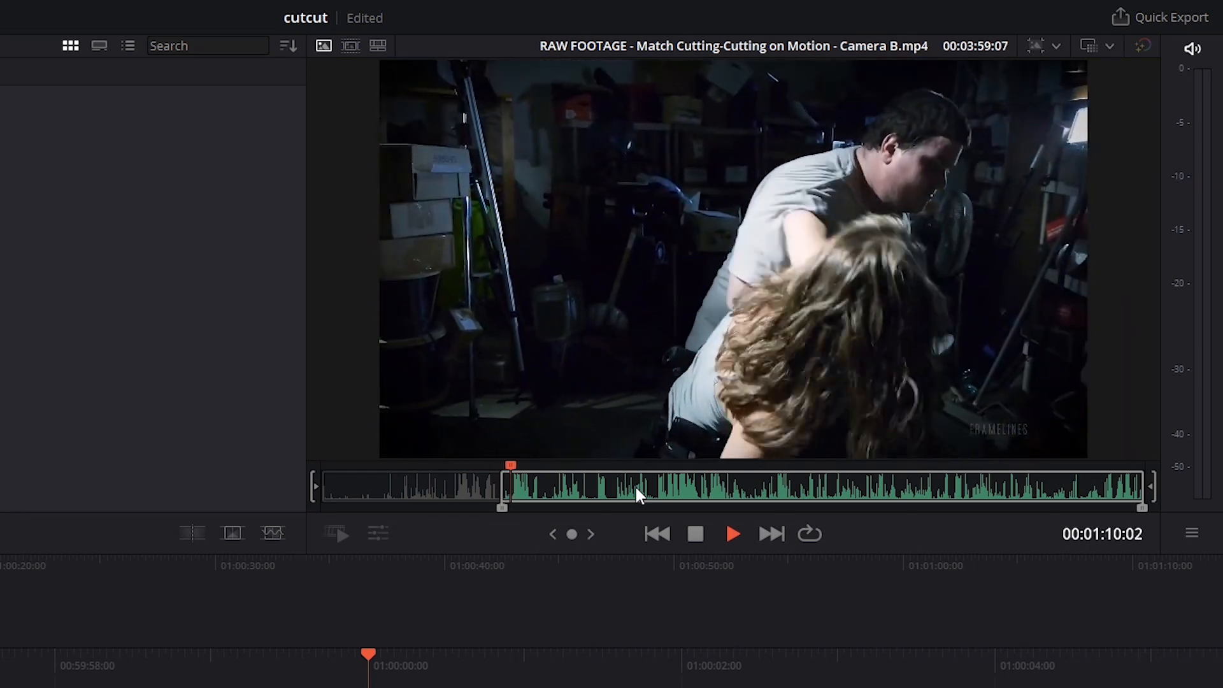
{"action": "key", "text": "k"}
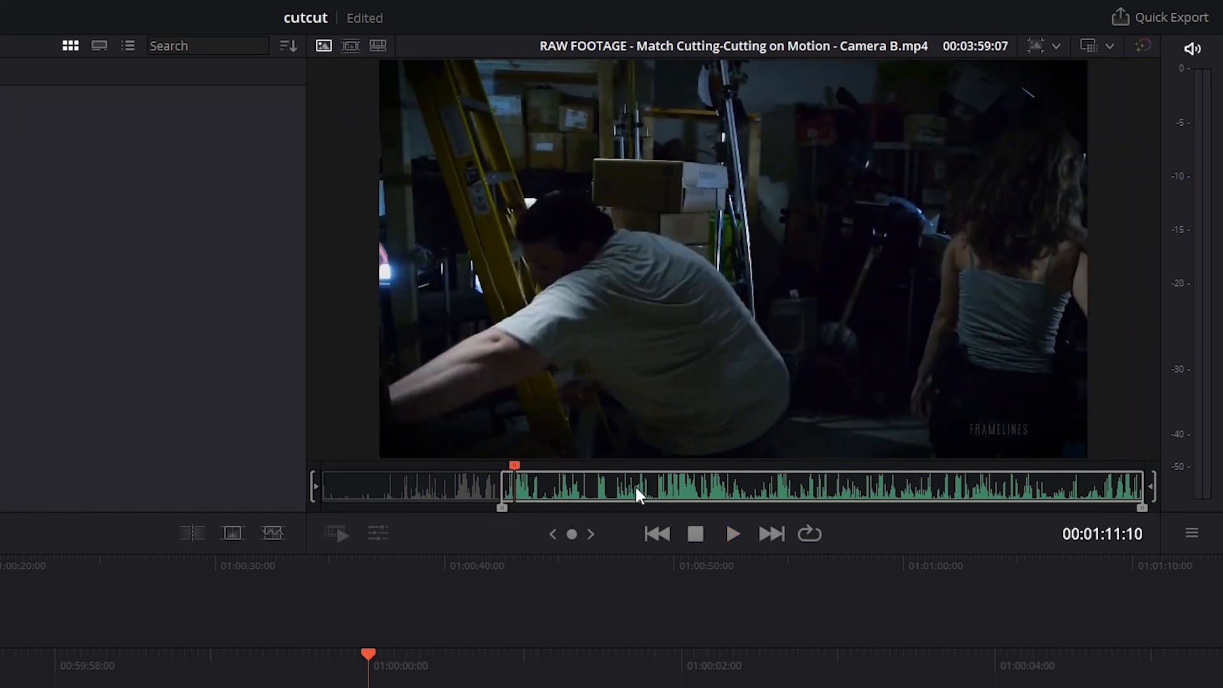
{"action": "key", "text": "o"}
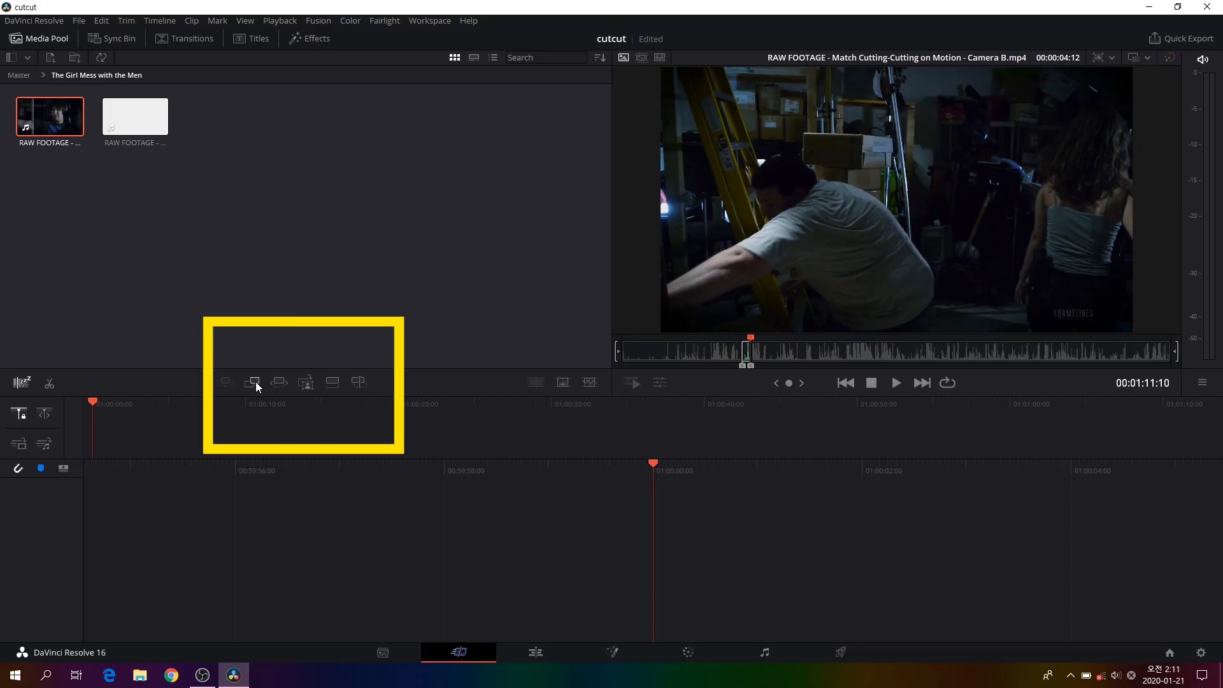
{"action": "left_click", "coordinate": [253, 382]}
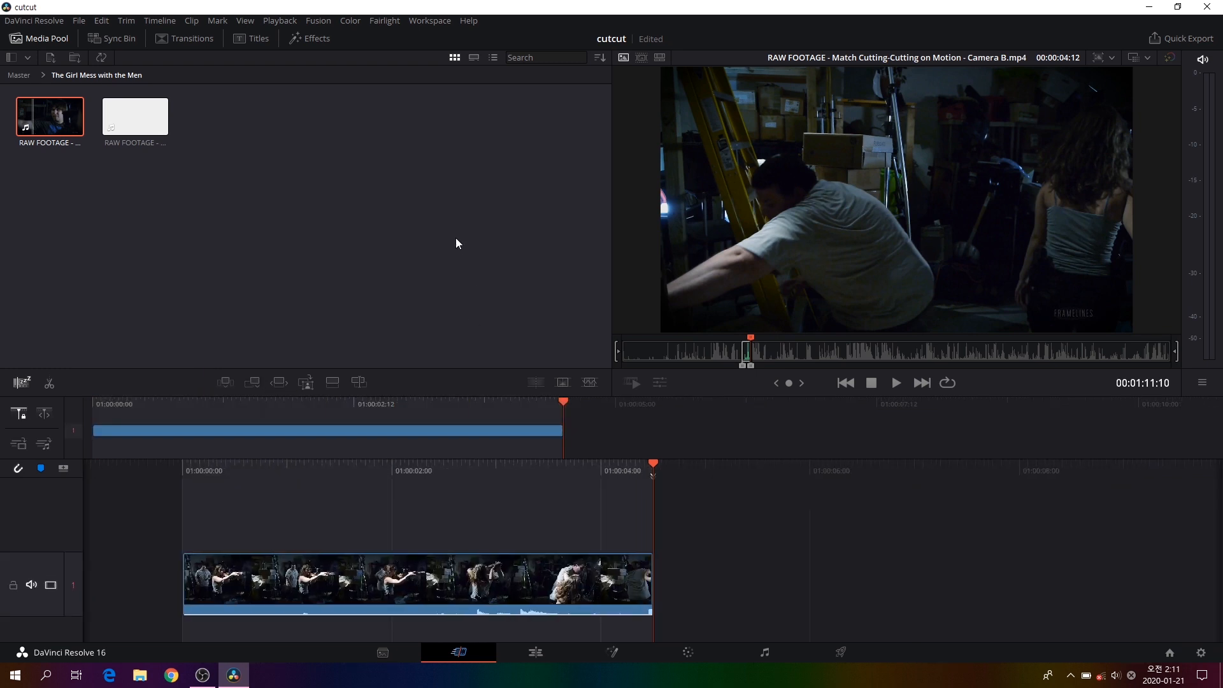
Compare the source and timeline views, playing the marked section of the Camera B clip backward and forward
{"action": "key", "text": "j"}
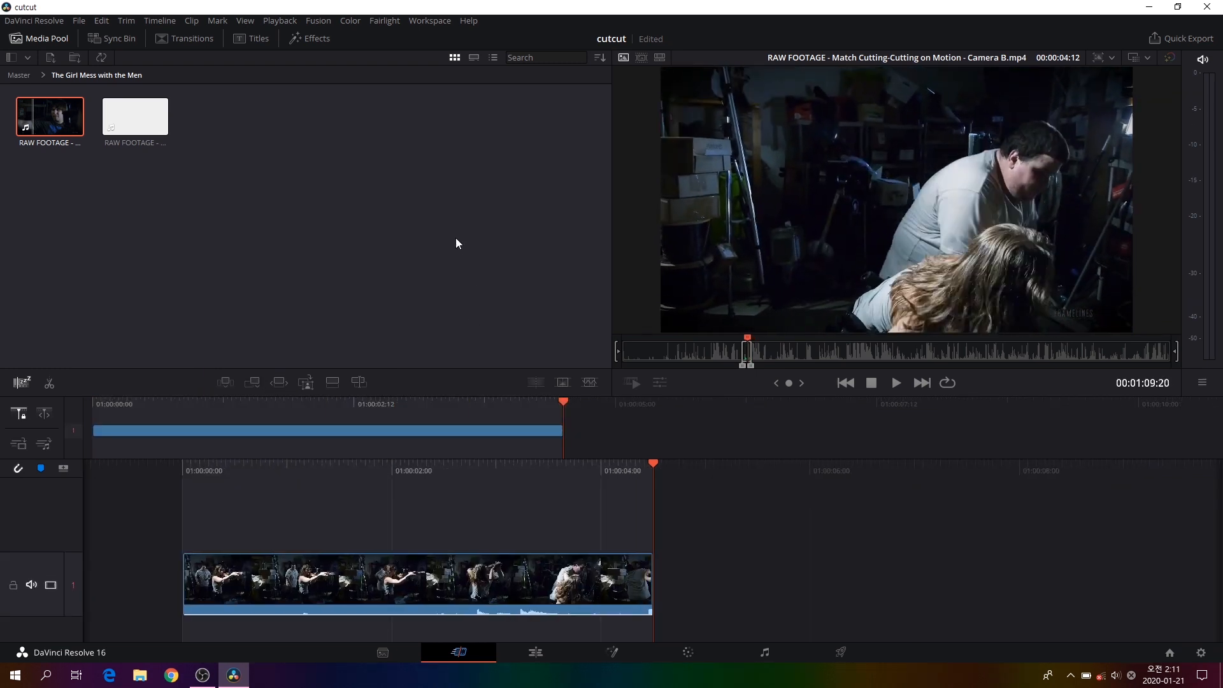
{"action": "left_click", "coordinate": [759, 538]}
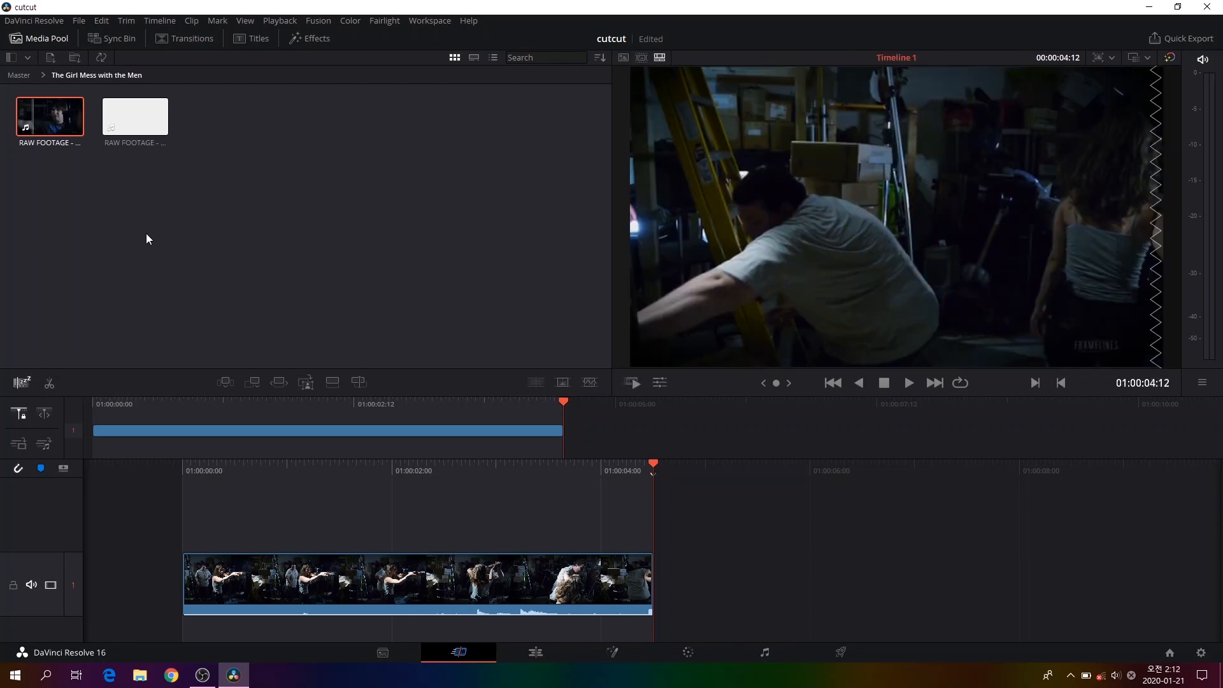
{"action": "double_click", "coordinate": [51, 136]}
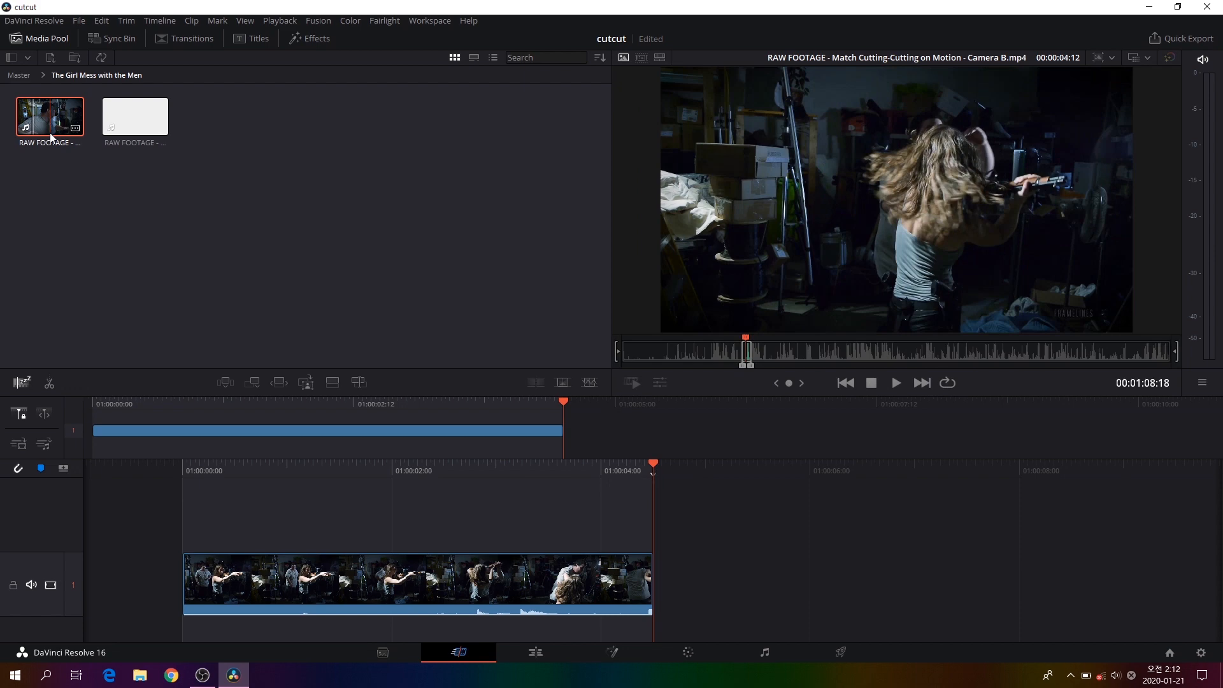
{"action": "key", "text": "space"}
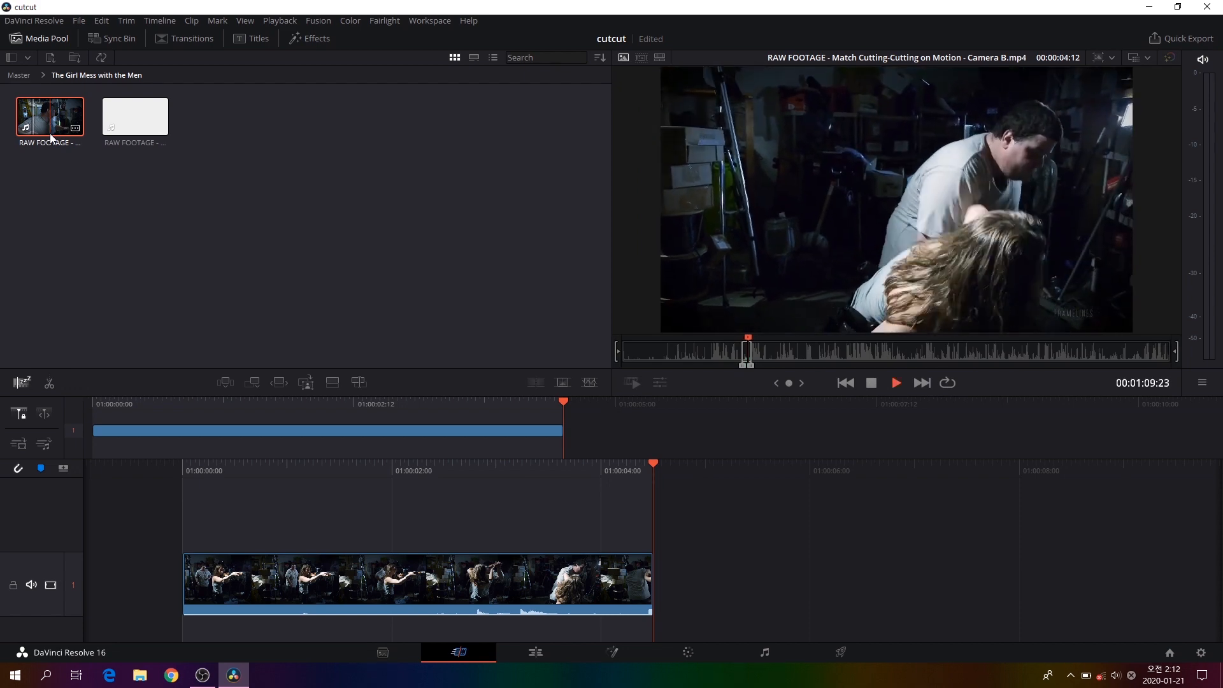
{"action": "key", "text": "space"}
Review the appended Camera B shot in the timeline by playing it in reverse and forward with pauses
{"action": "left_click", "coordinate": [756, 535]}
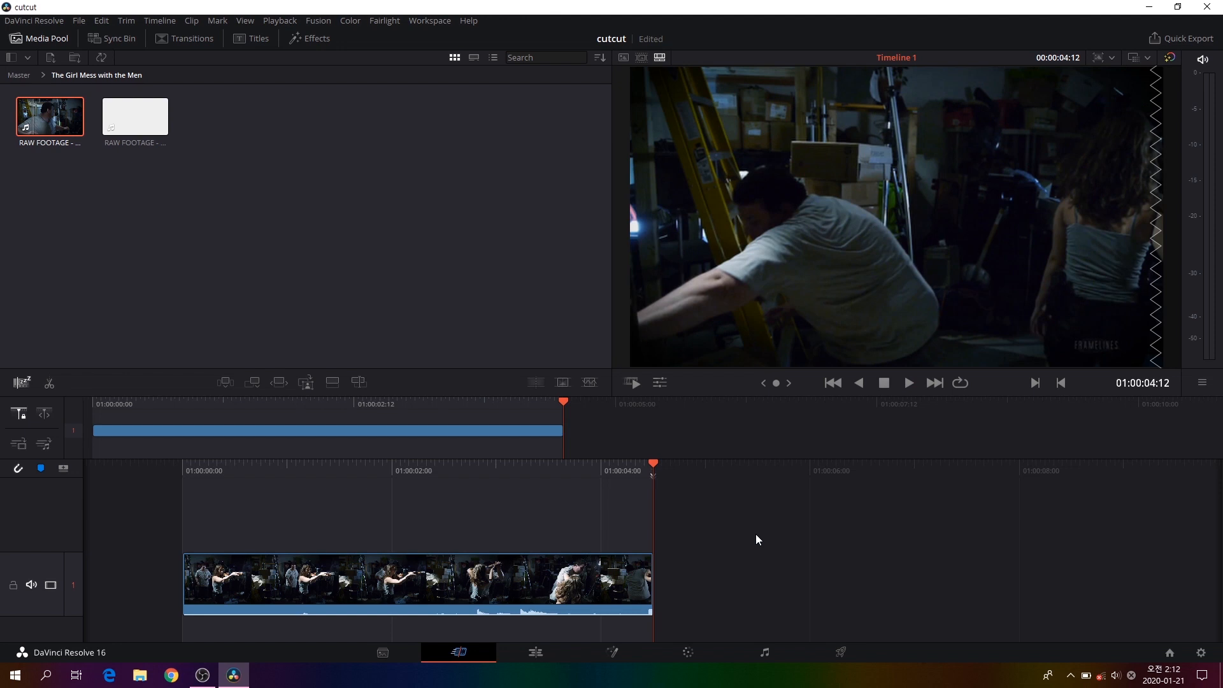
{"action": "key", "text": "j"}
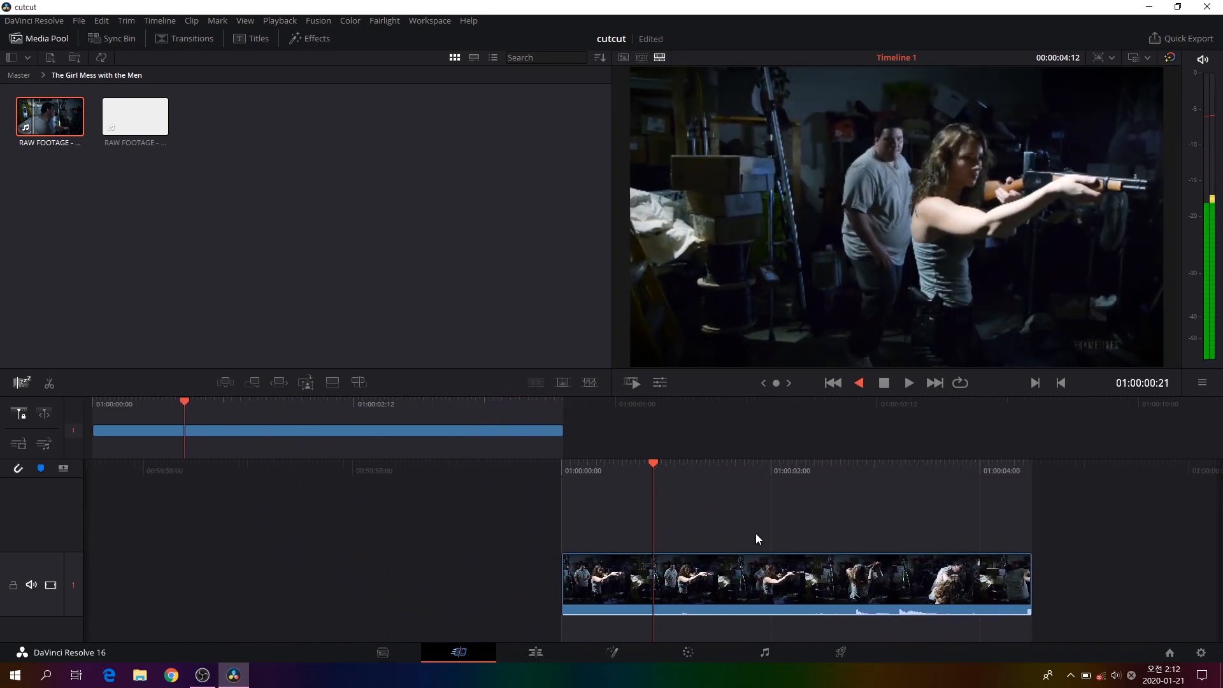
{"action": "key", "text": "k"}
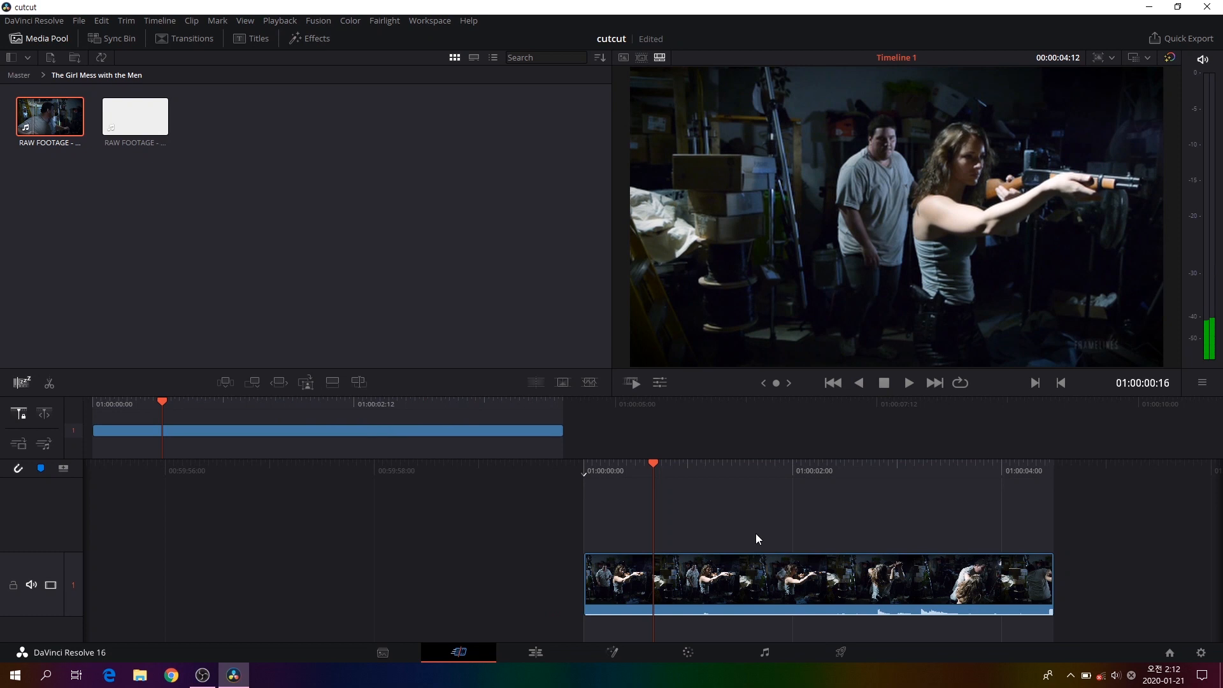
{"action": "key", "text": "j"}
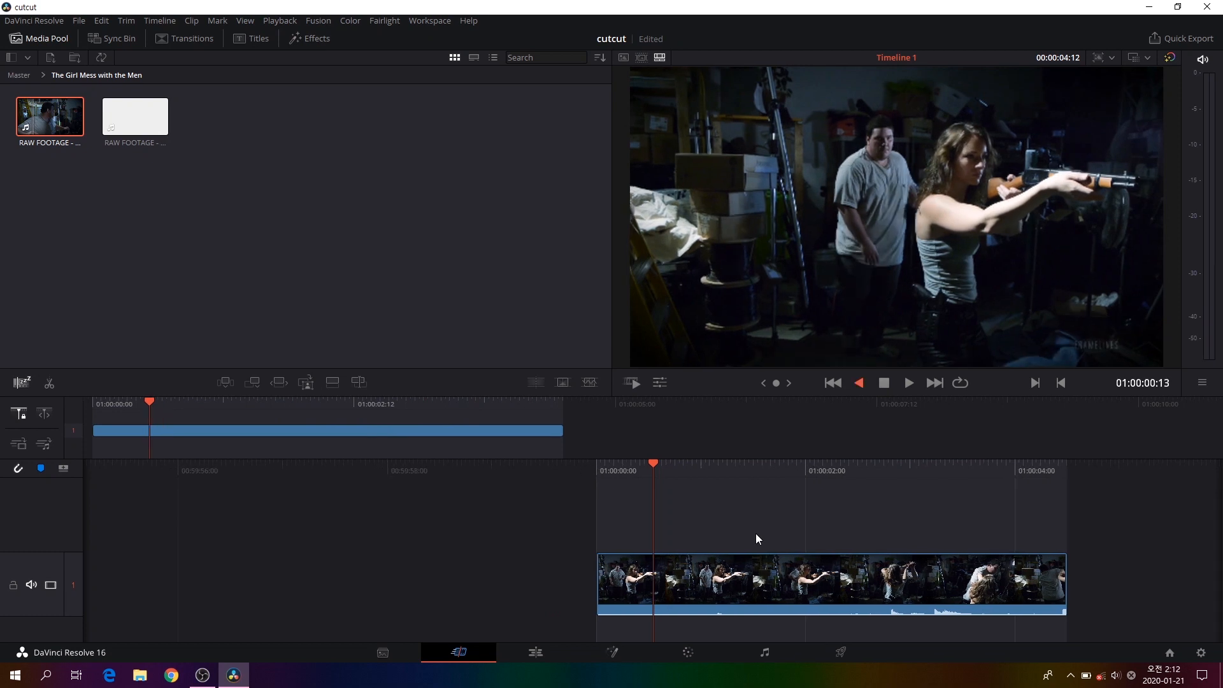
{"action": "key", "text": "l"}
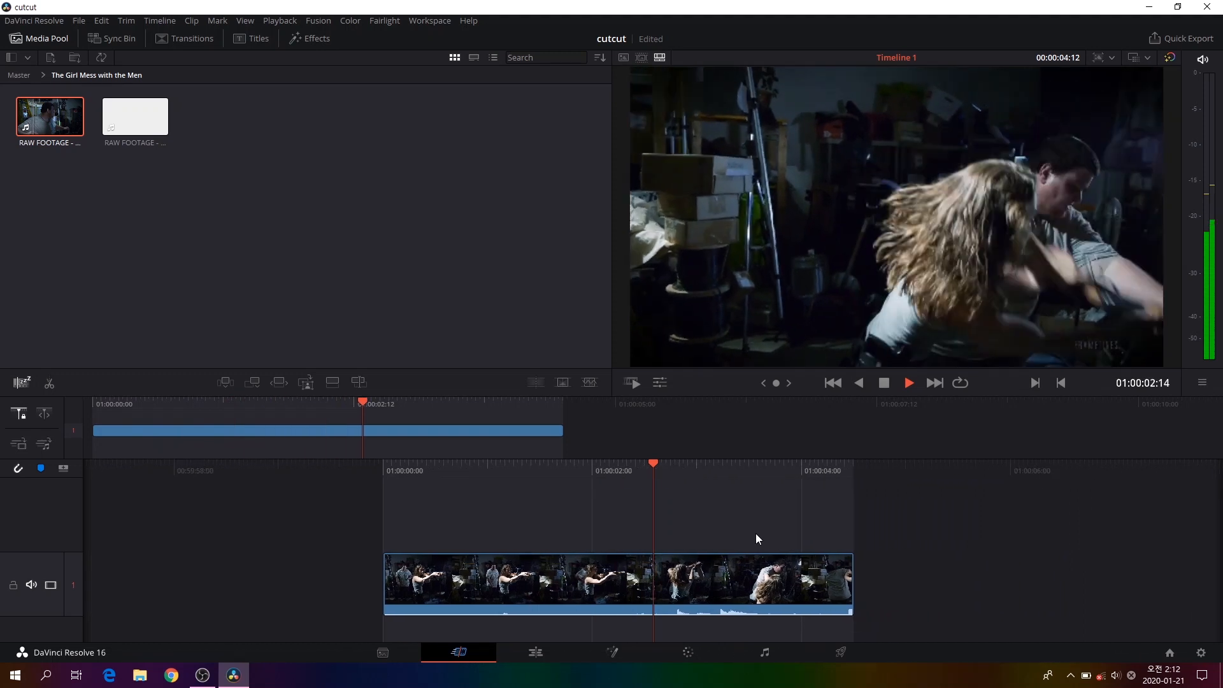
{"action": "key", "text": "k"}
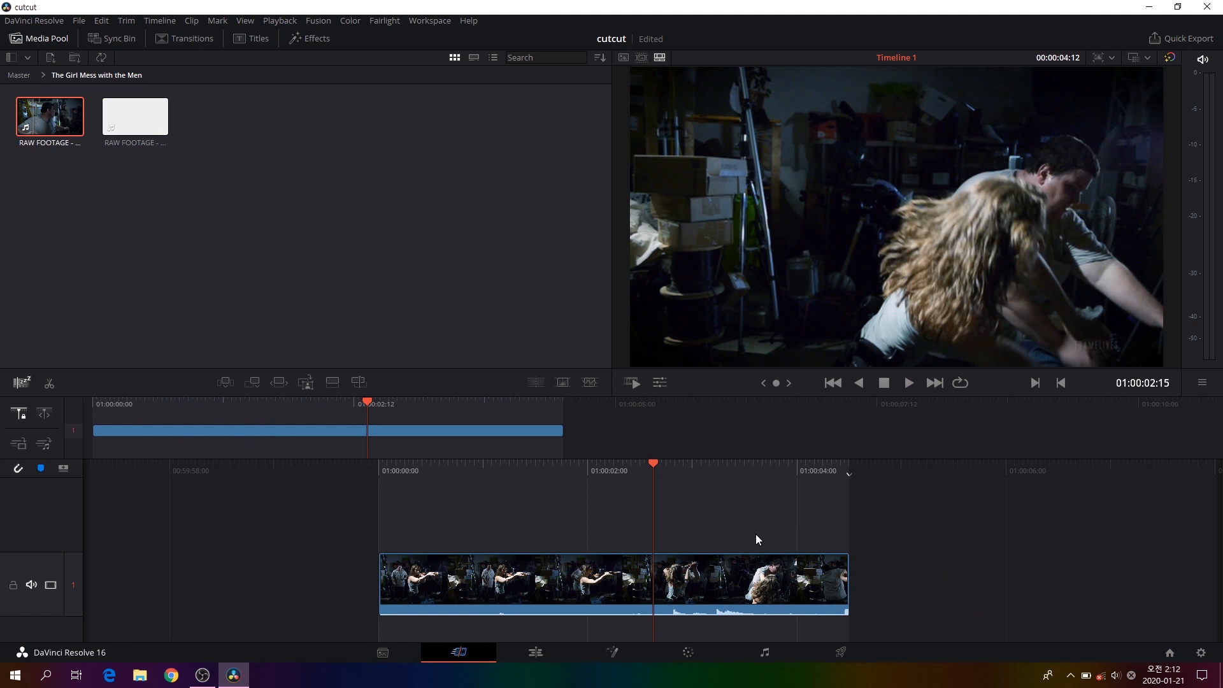
{"action": "key", "text": "j"}
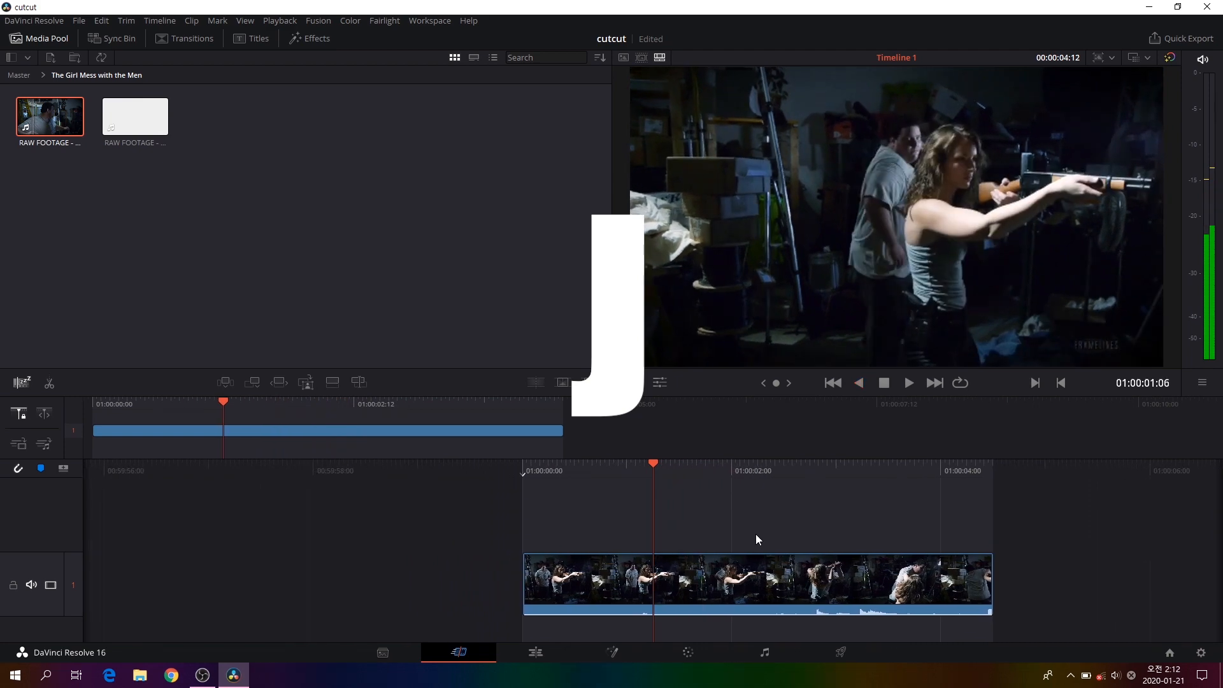
{"action": "key", "text": "l"}
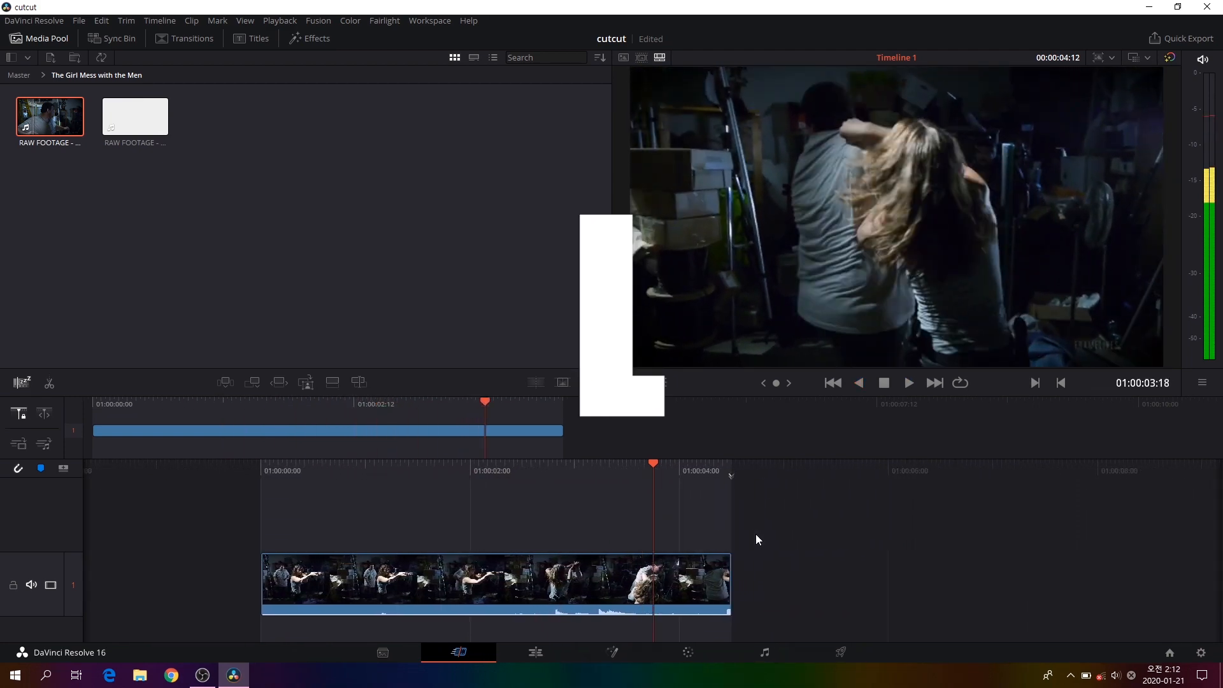
{"action": "key", "text": "k"}
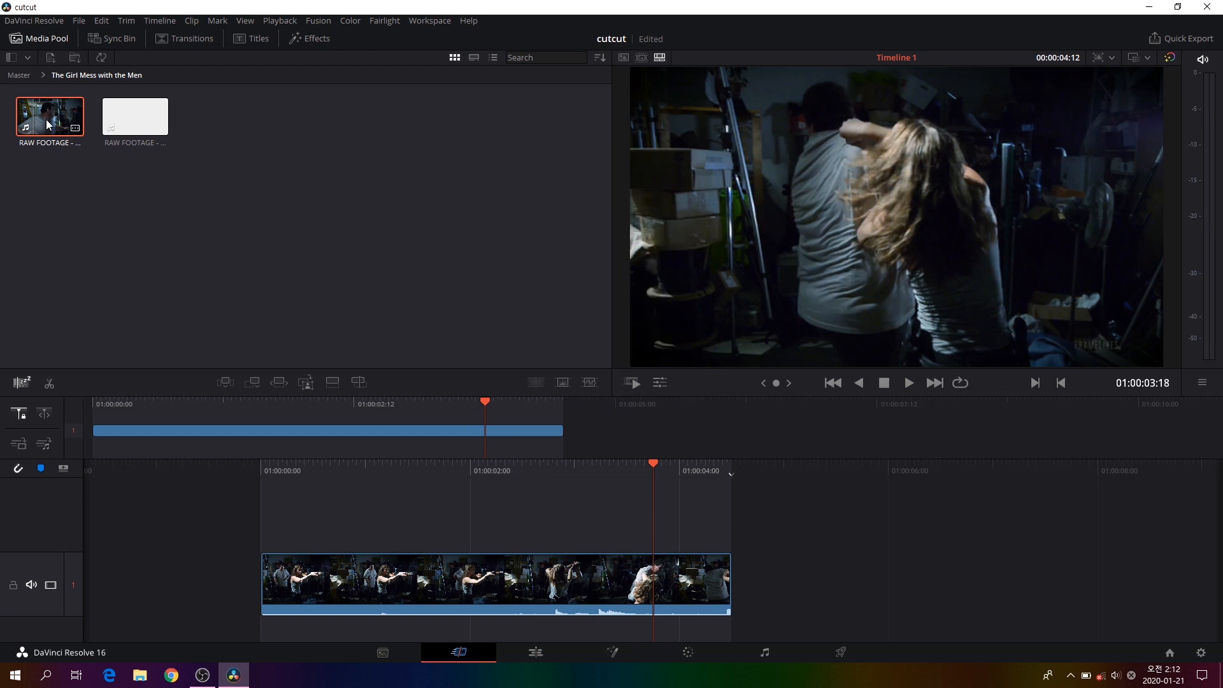
Open the Camera A raw footage clip and skim it forward at increasing playback speeds, stopping at 00:05:26:12
{"action": "left_click", "coordinate": [151, 116]}
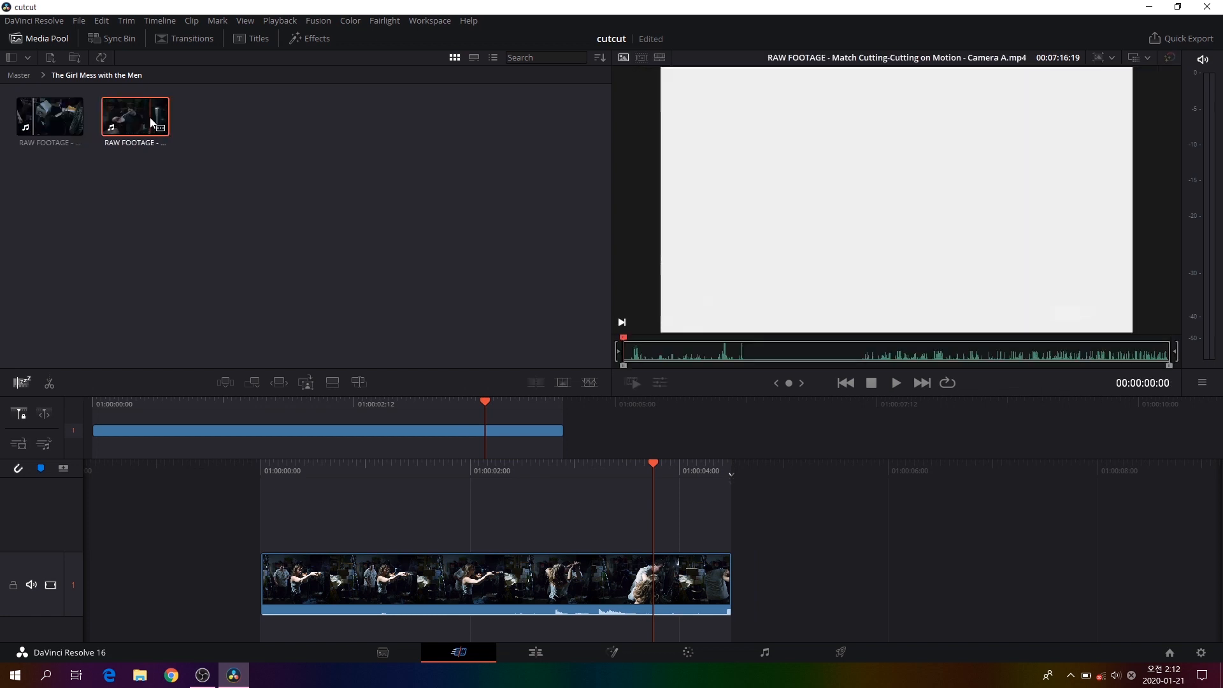
{"action": "key", "text": "space"}
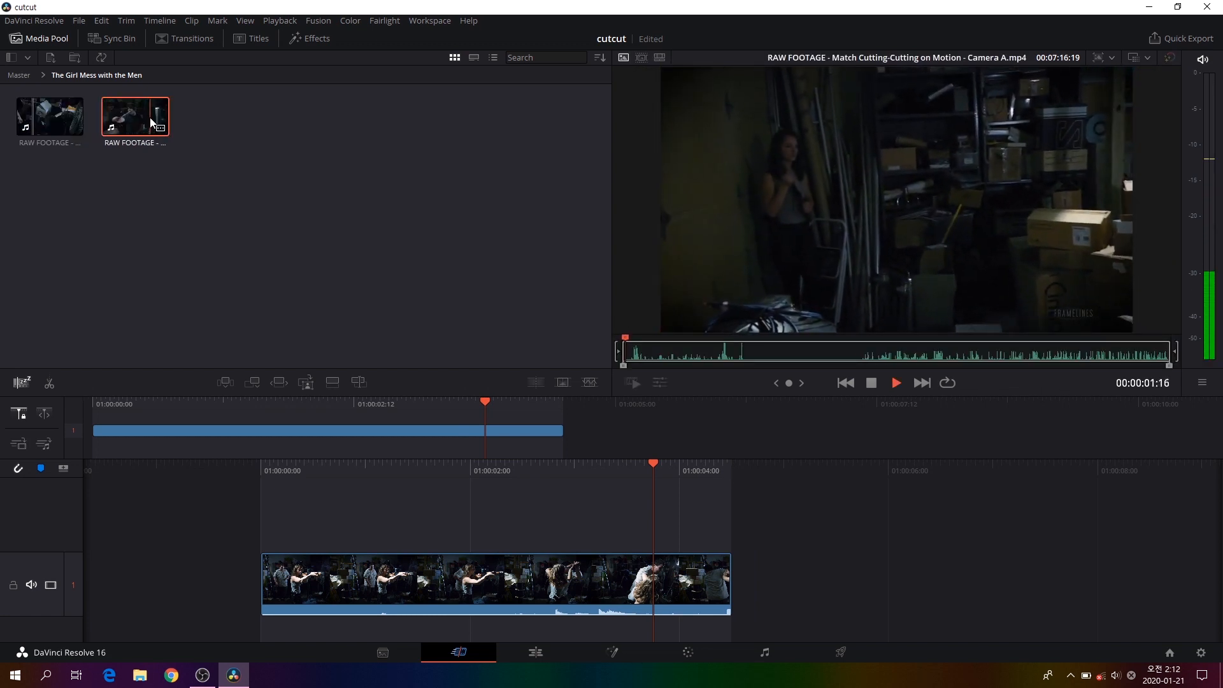
{"action": "key", "text": "l"}
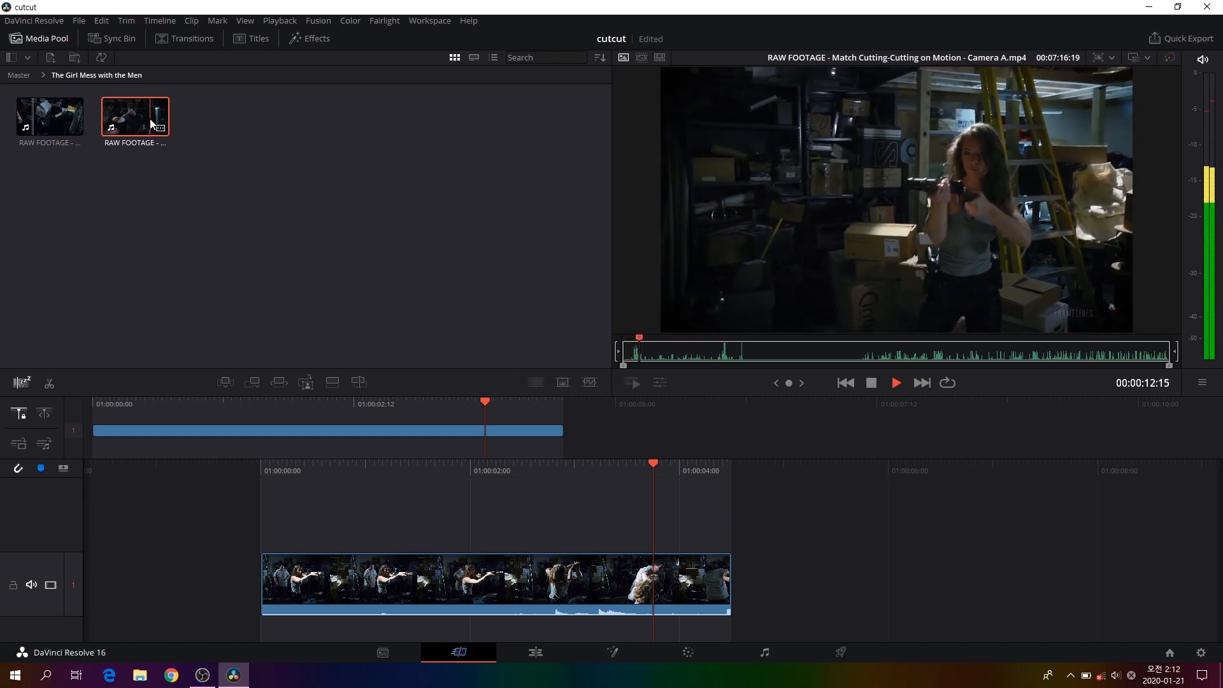
{"action": "key", "text": "l"}
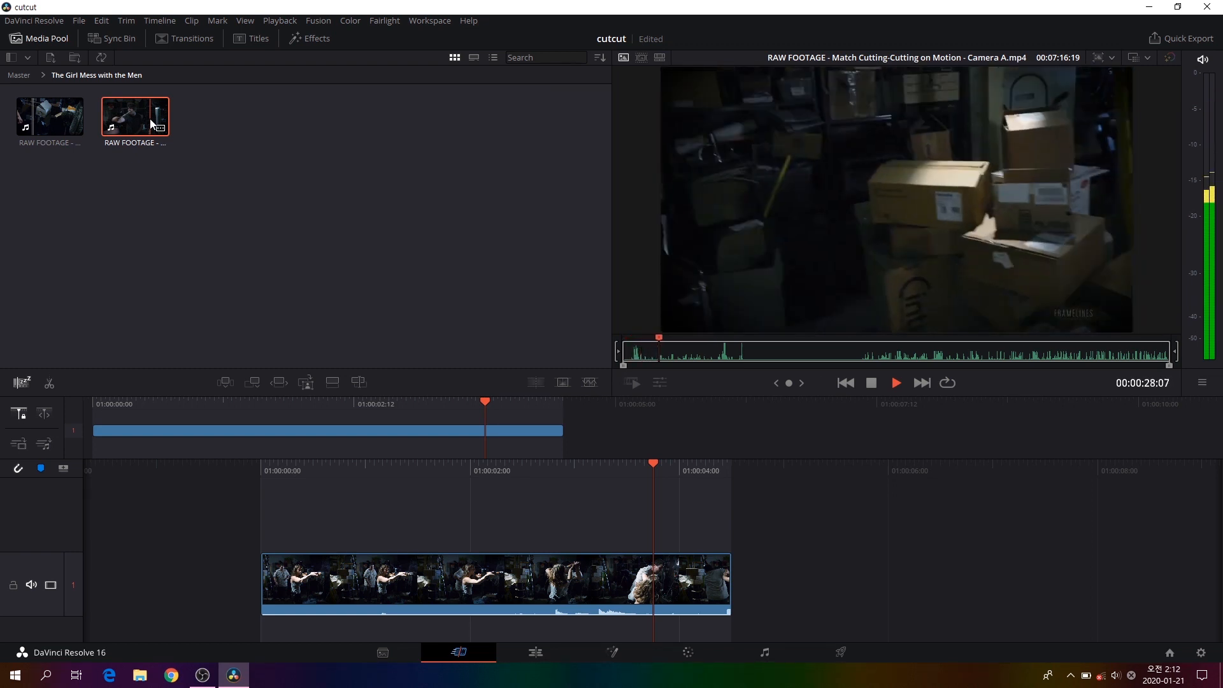
{"action": "key", "text": "k"}
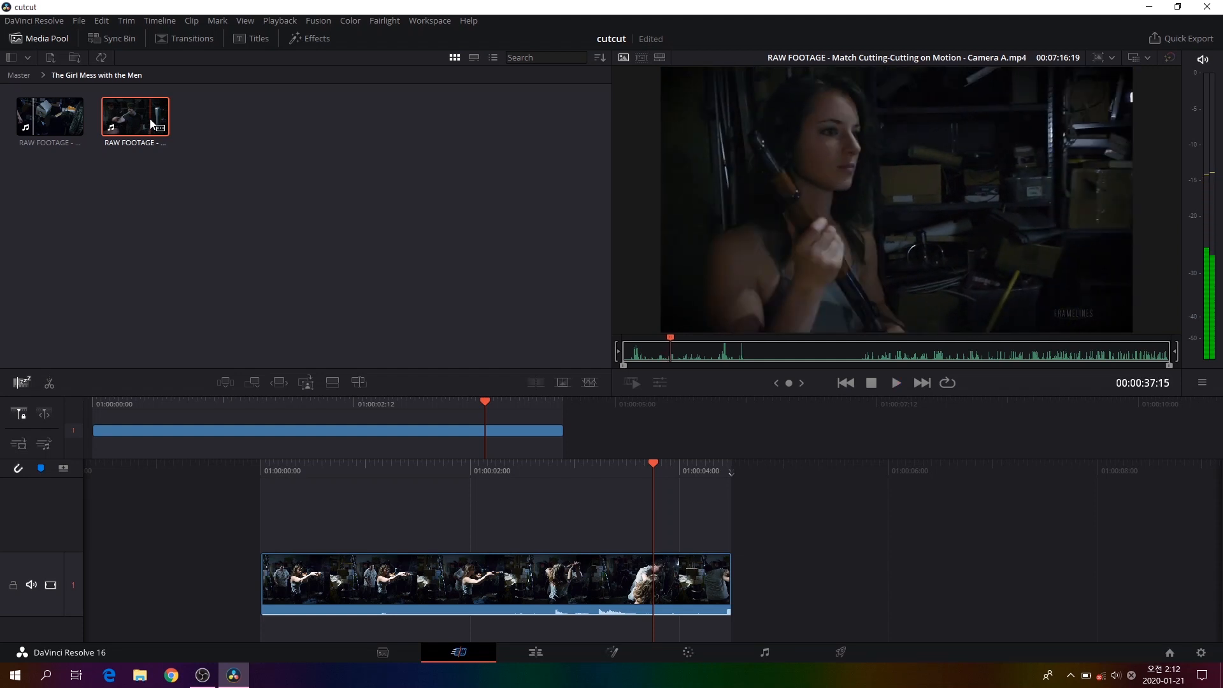
{"action": "key", "text": "l"}
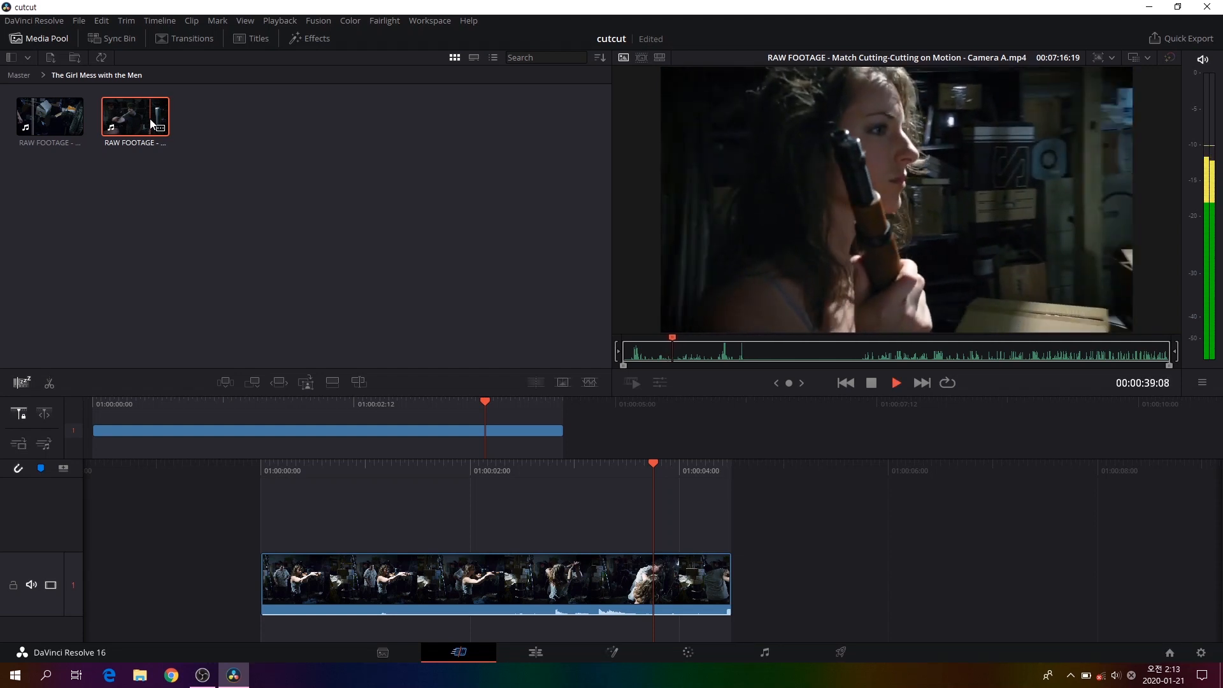
{"action": "key", "text": "l"}
{"action": "key", "text": "l"}
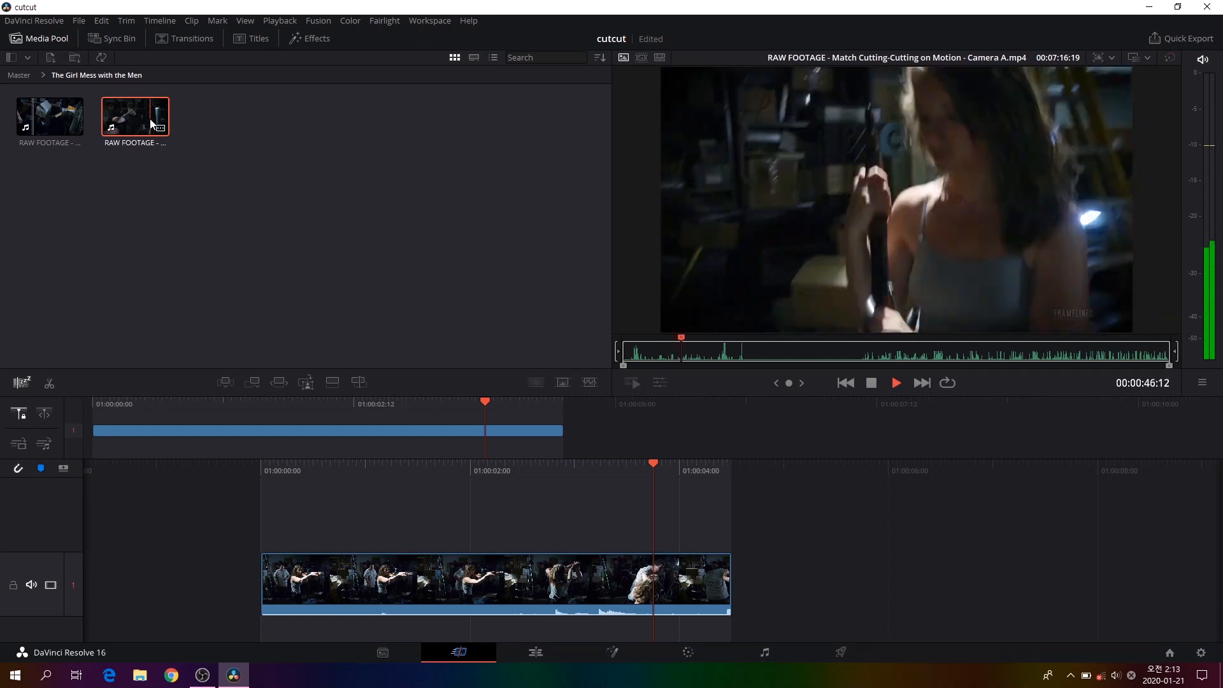
{"action": "key", "text": "k"}
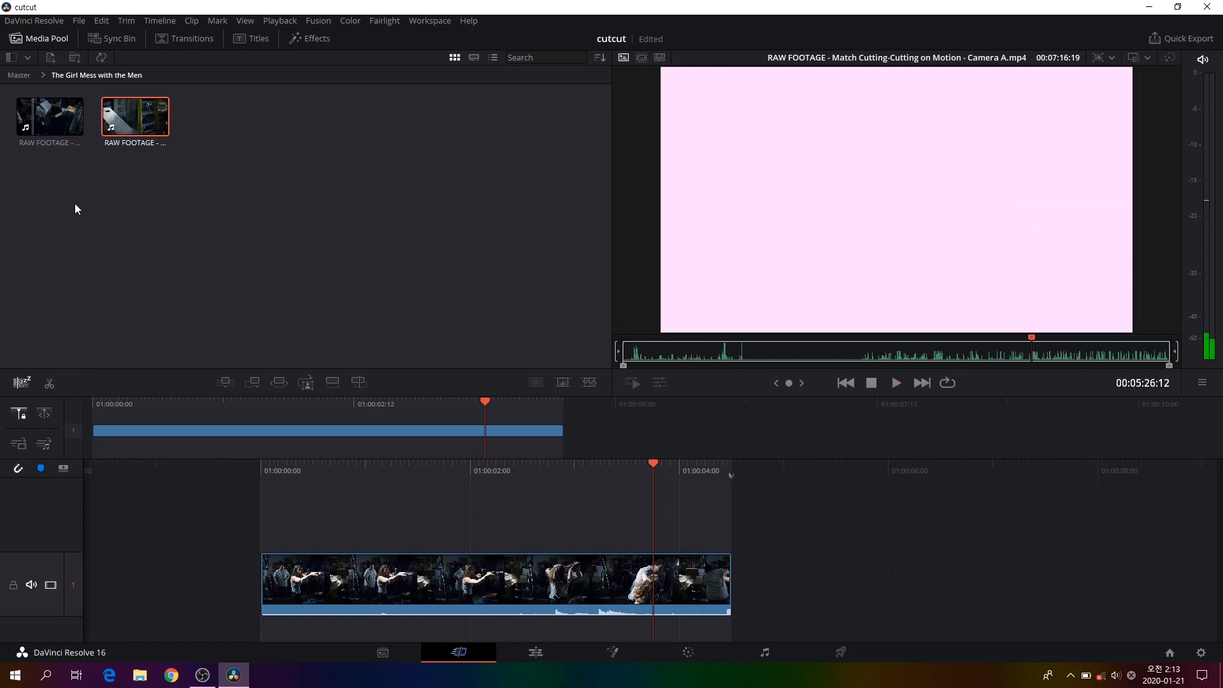
Compare the Camera B and Camera A source clips, and play the timeline from its start with pauses, stopping at 01:00:03:23
{"action": "left_click", "coordinate": [43, 135]}
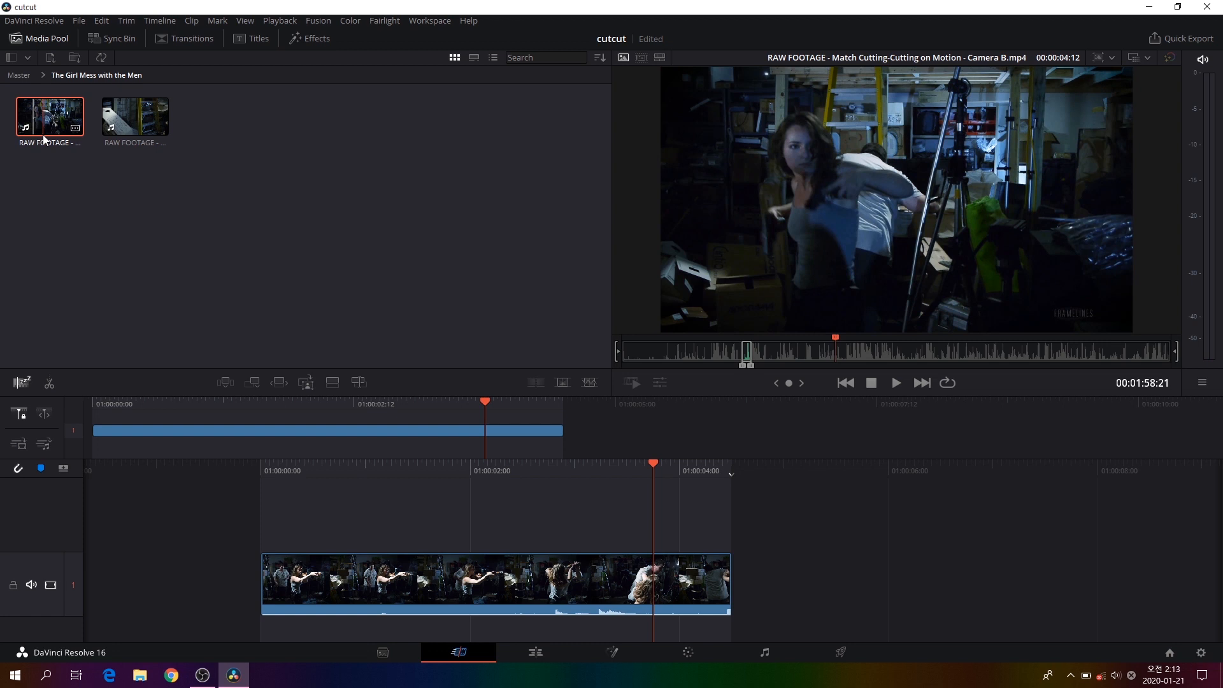
{"action": "left_click", "coordinate": [145, 135]}
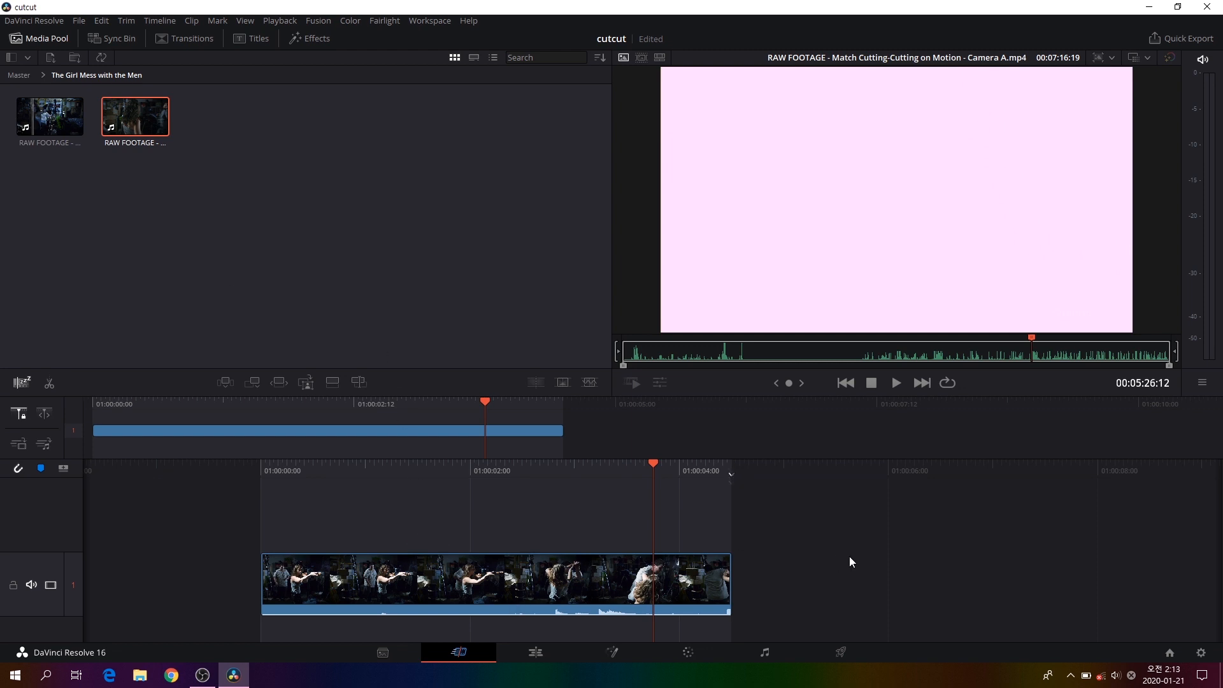
{"action": "left_click", "coordinate": [715, 506]}
{"action": "key", "text": "Home"}
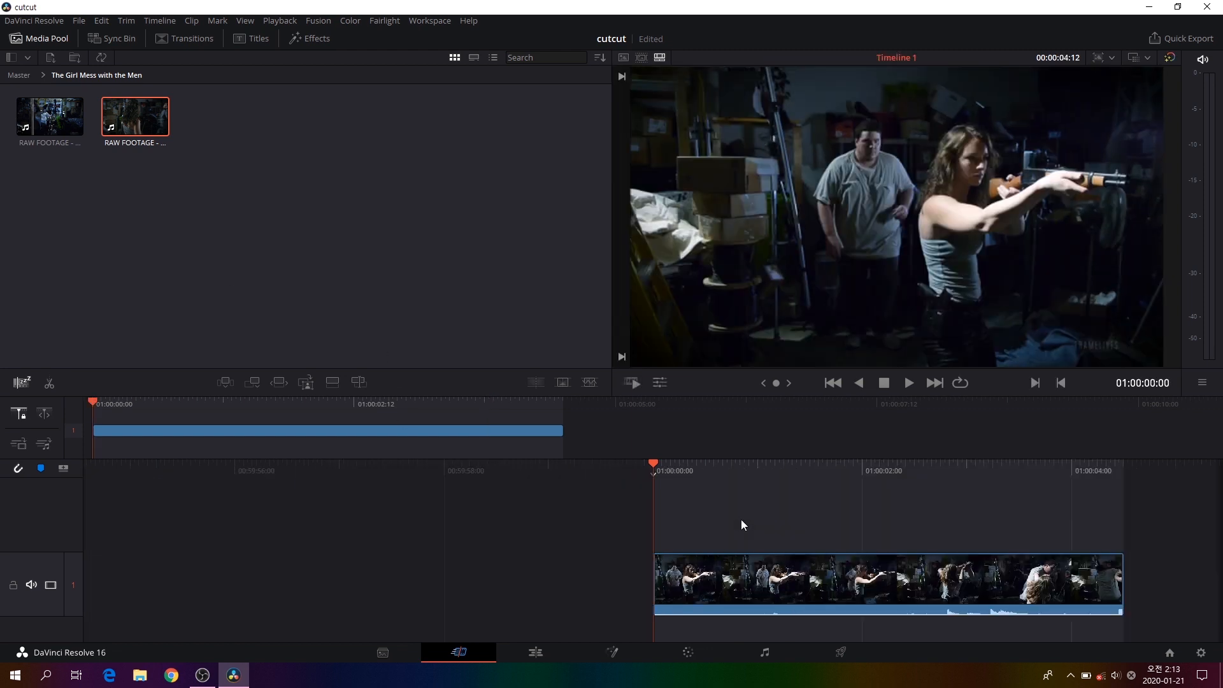
{"action": "key", "text": "space"}
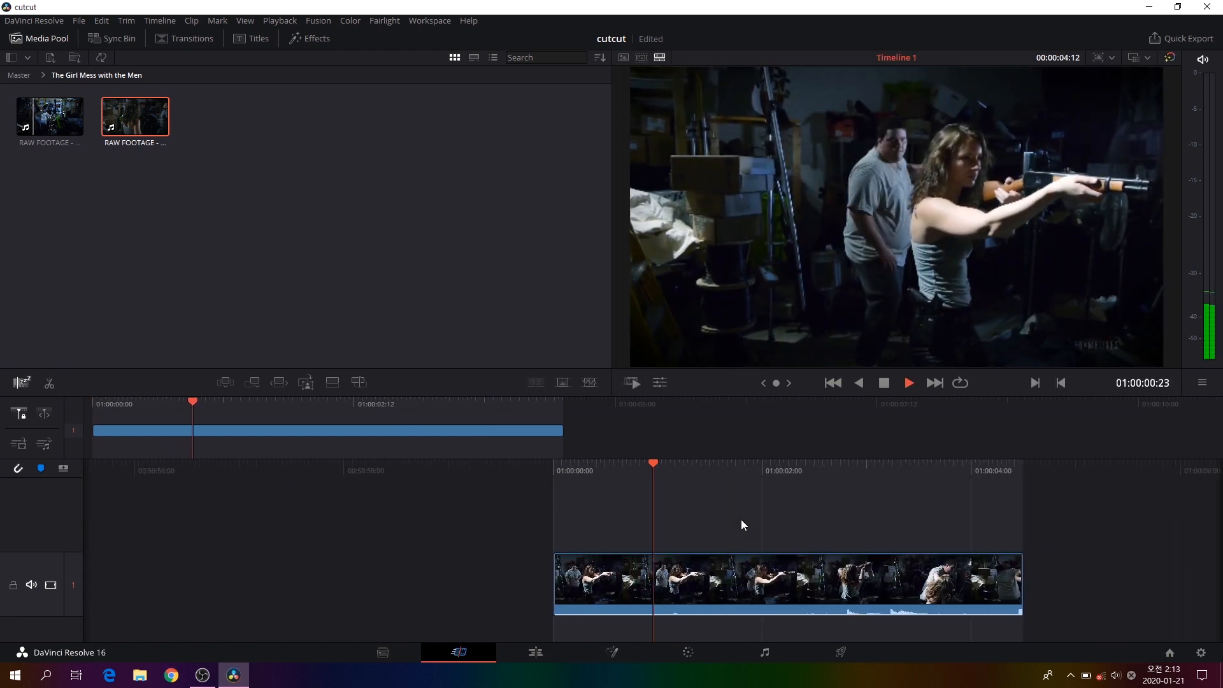
{"action": "key", "text": "space"}
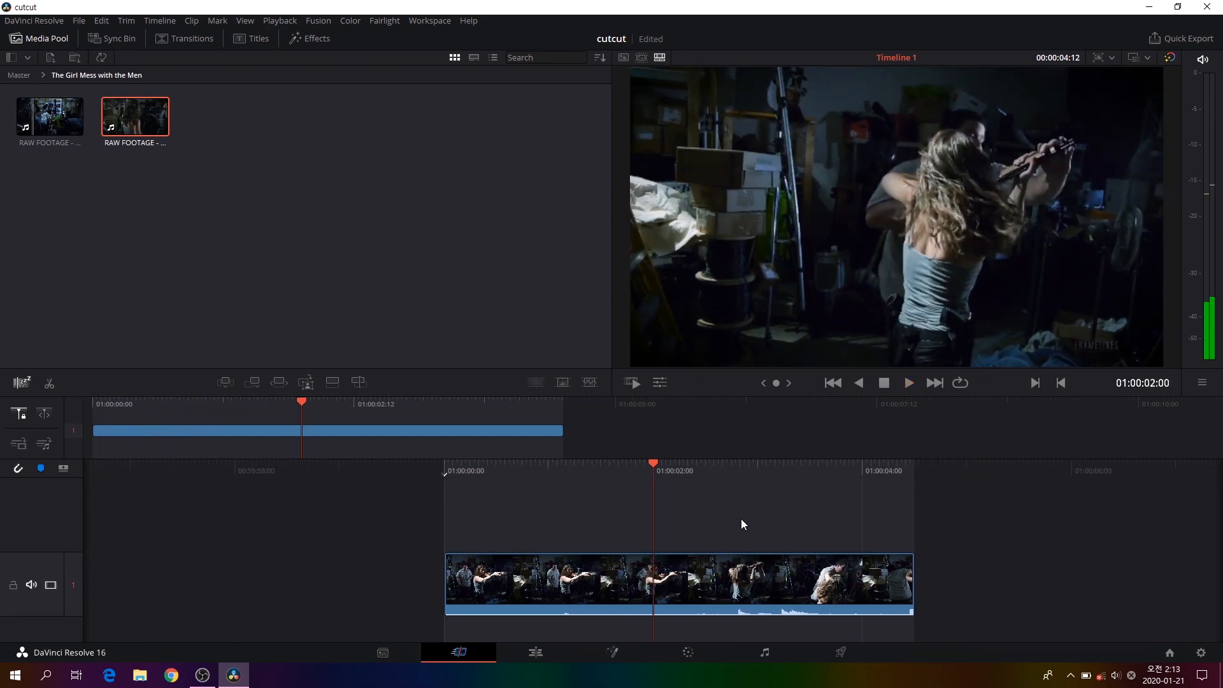
{"action": "key", "text": "space"}
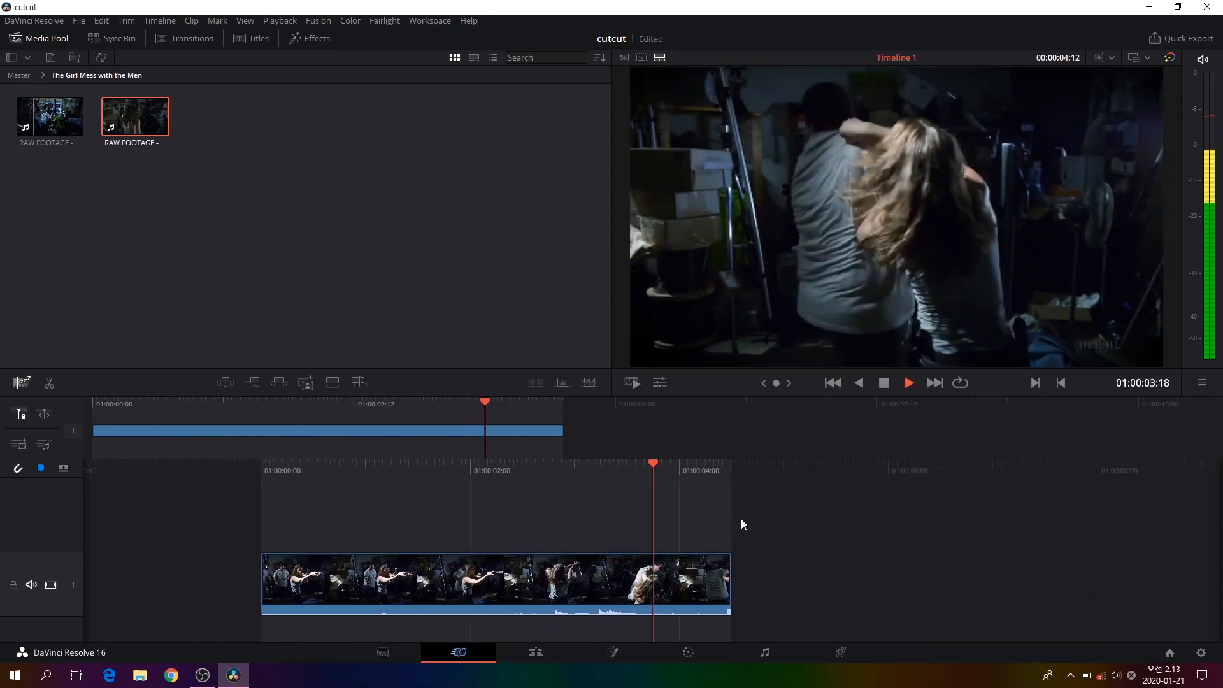
{"action": "key", "text": "space"}
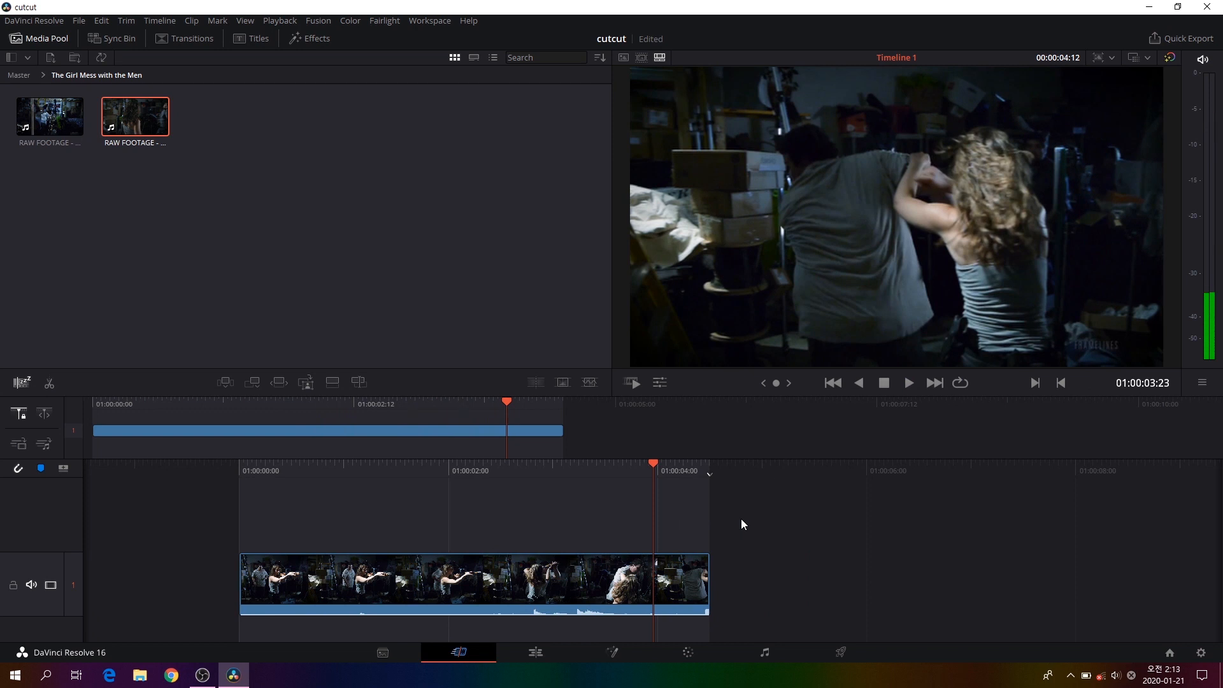
Reopen the Camera A raw footage clip and search it in fast reverse for the matching action, stopping at 00:05:05:19
{"action": "double_click", "coordinate": [143, 132]}
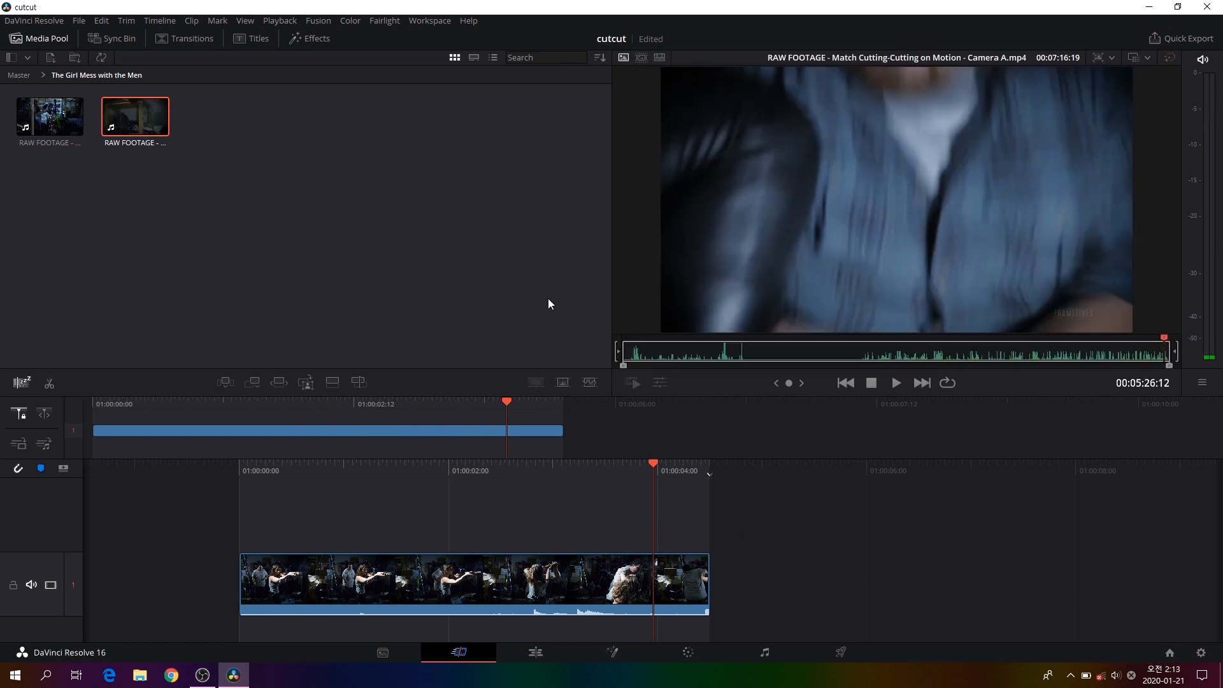
{"action": "key", "text": "space"}
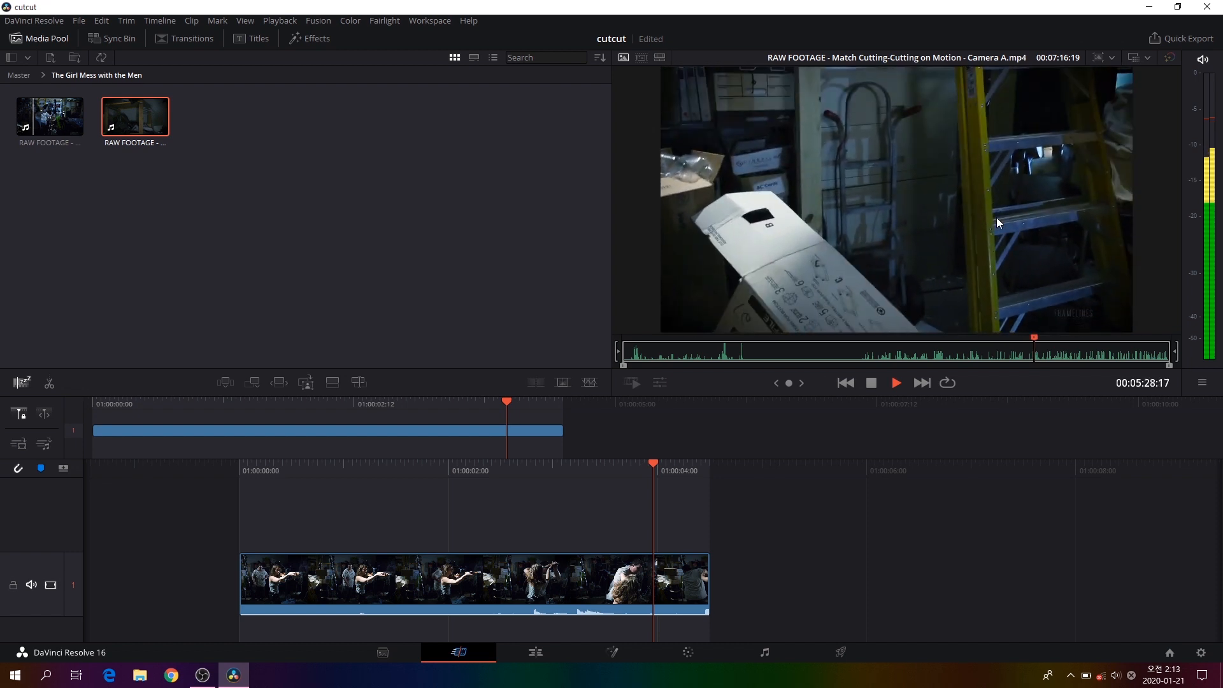
{"action": "key", "text": "j"}
{"action": "key", "text": "j"}
{"action": "key", "text": "j"}
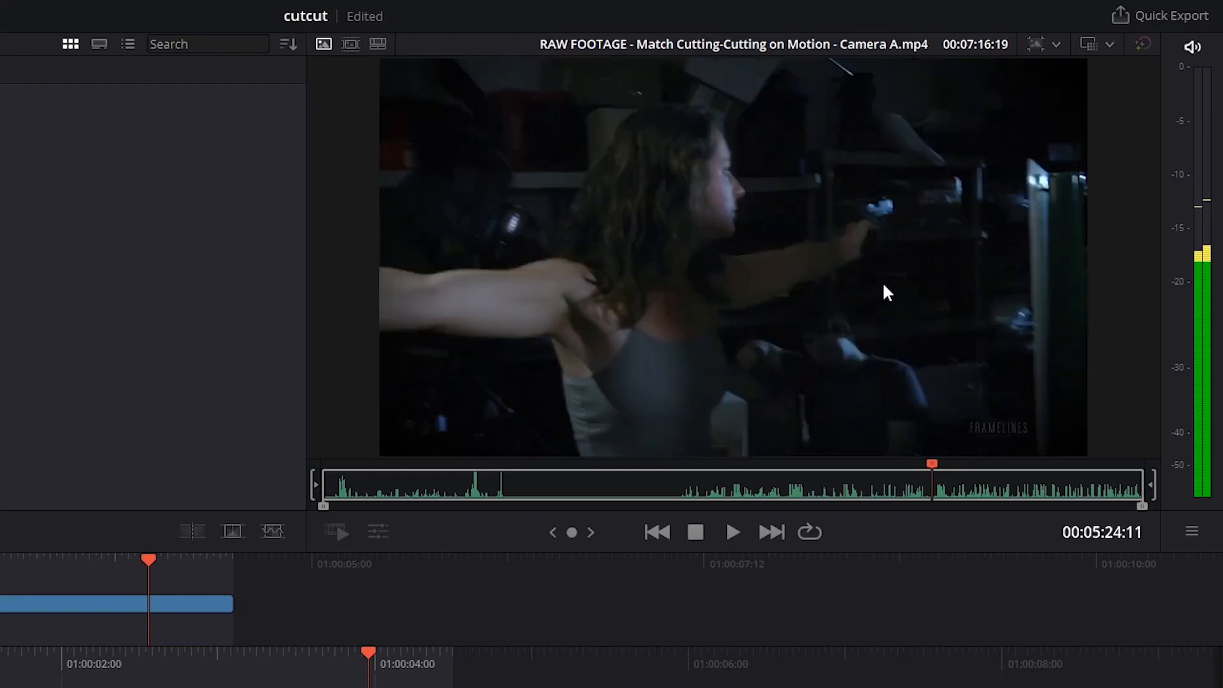
{"action": "key", "text": "j"}
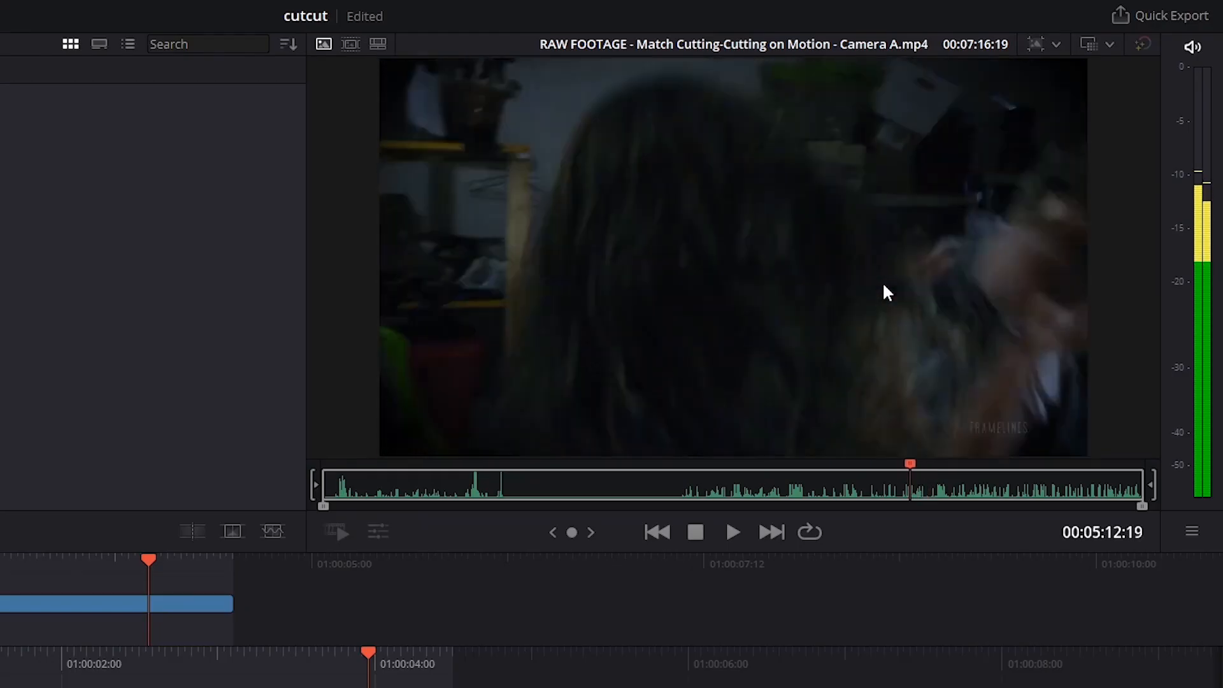
{"action": "key", "text": "k"}
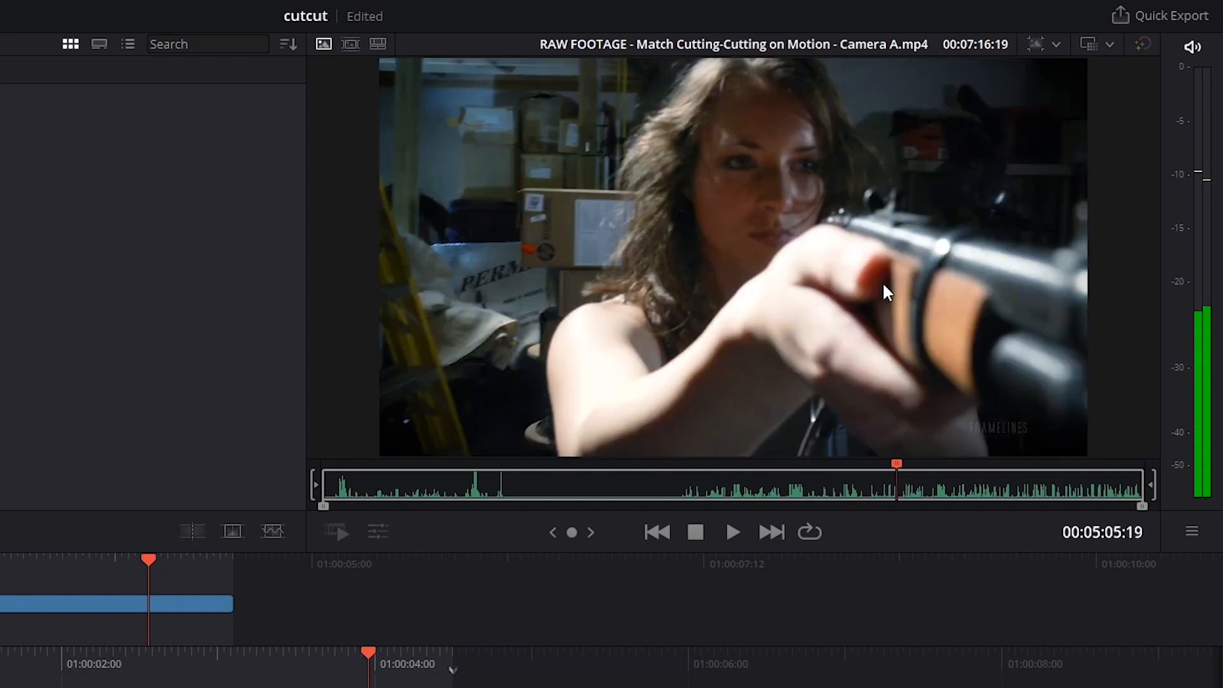
Mark the Camera A clip in at 00:05:10:13 and out at 00:05:12:09, and append that range to the timeline
{"action": "key", "text": "l"}
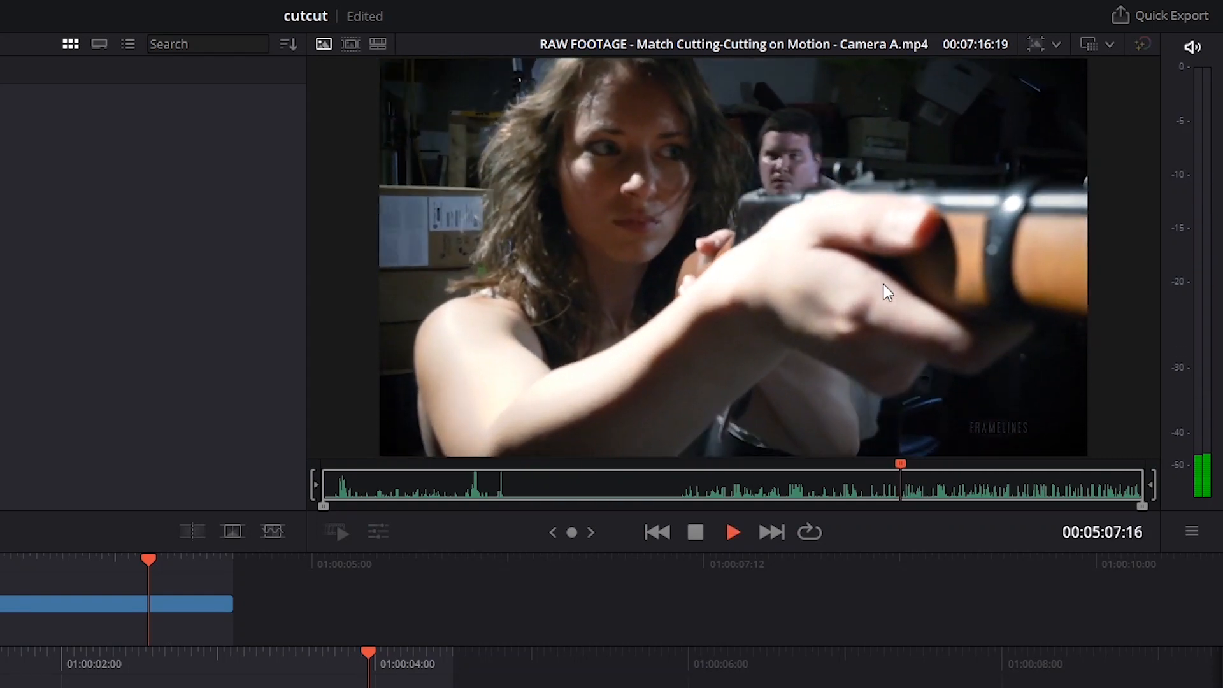
{"action": "key", "text": "k"}
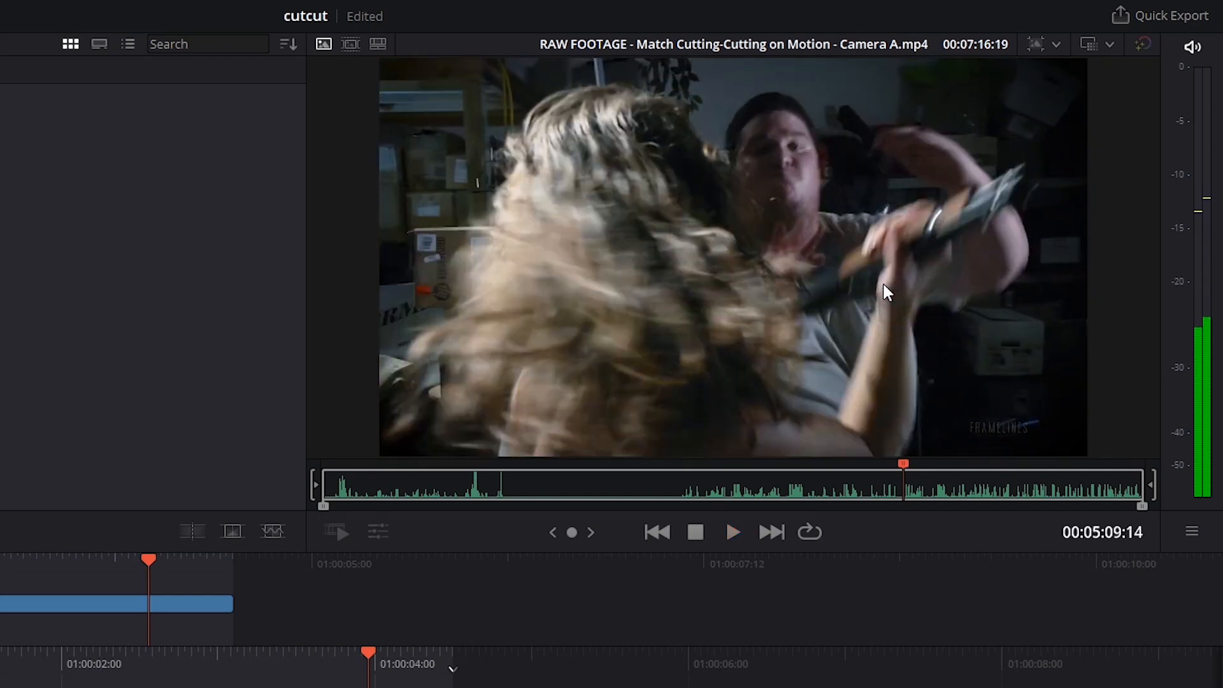
{"action": "key", "text": "l"}
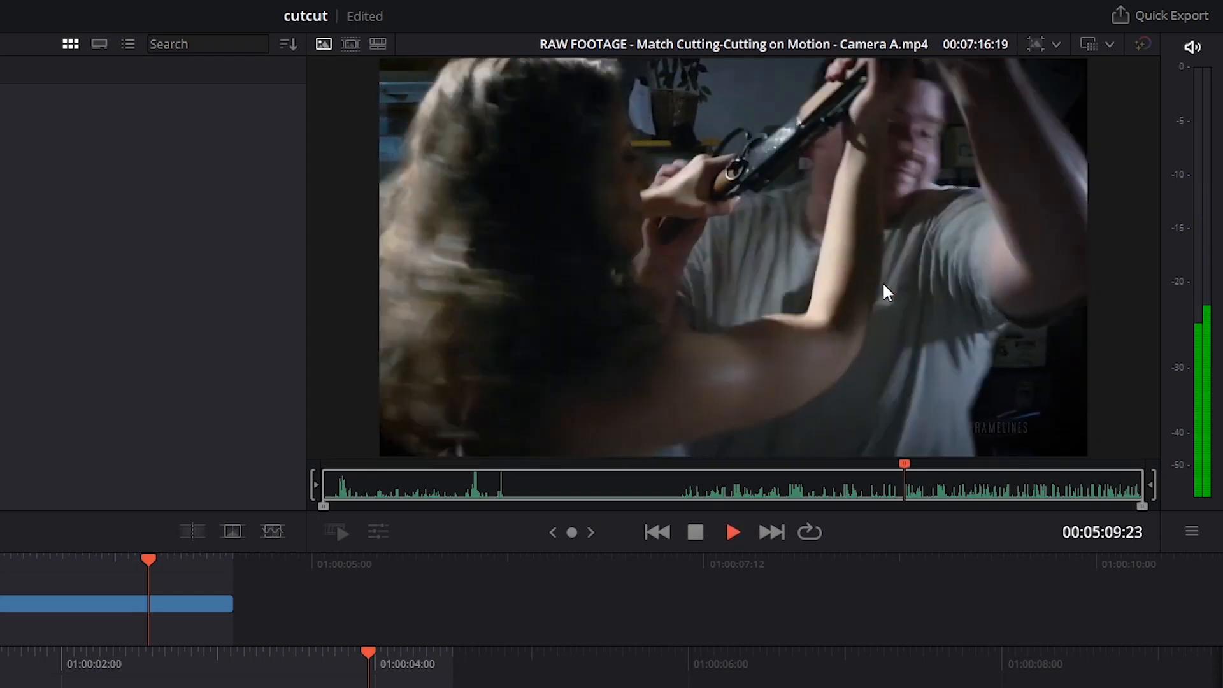
{"action": "key", "text": "k"}
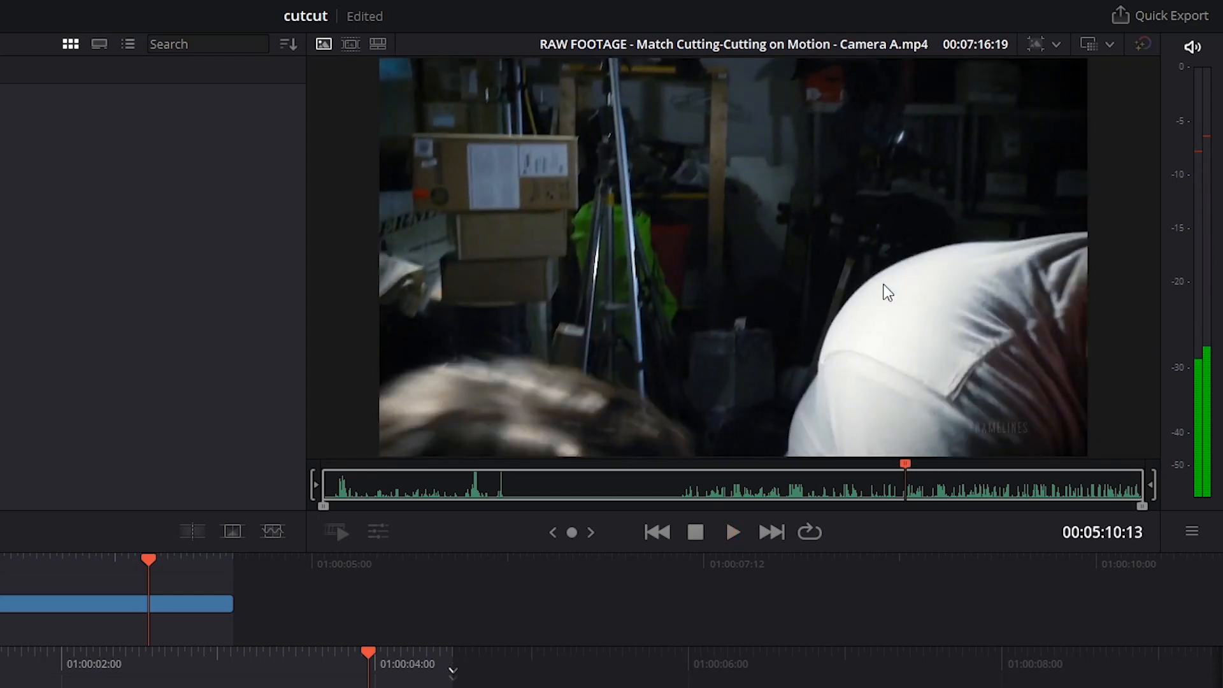
{"action": "key", "text": "i"}
{"action": "key", "text": "l"}
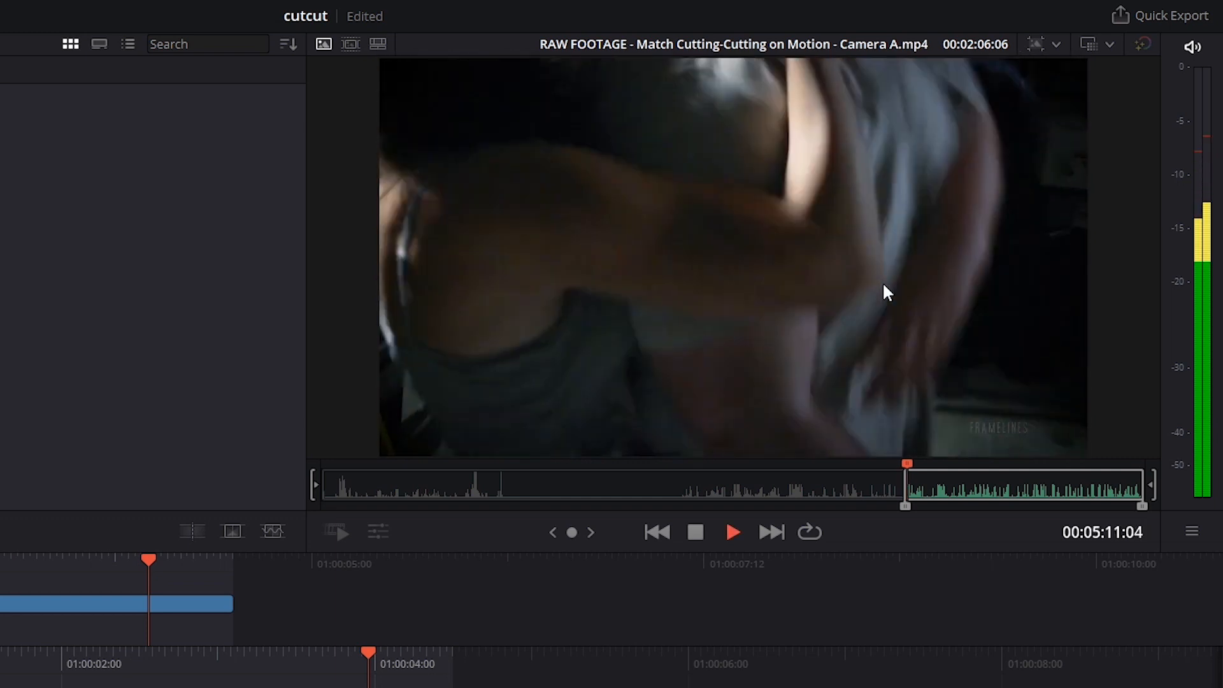
{"action": "key", "text": "k"}
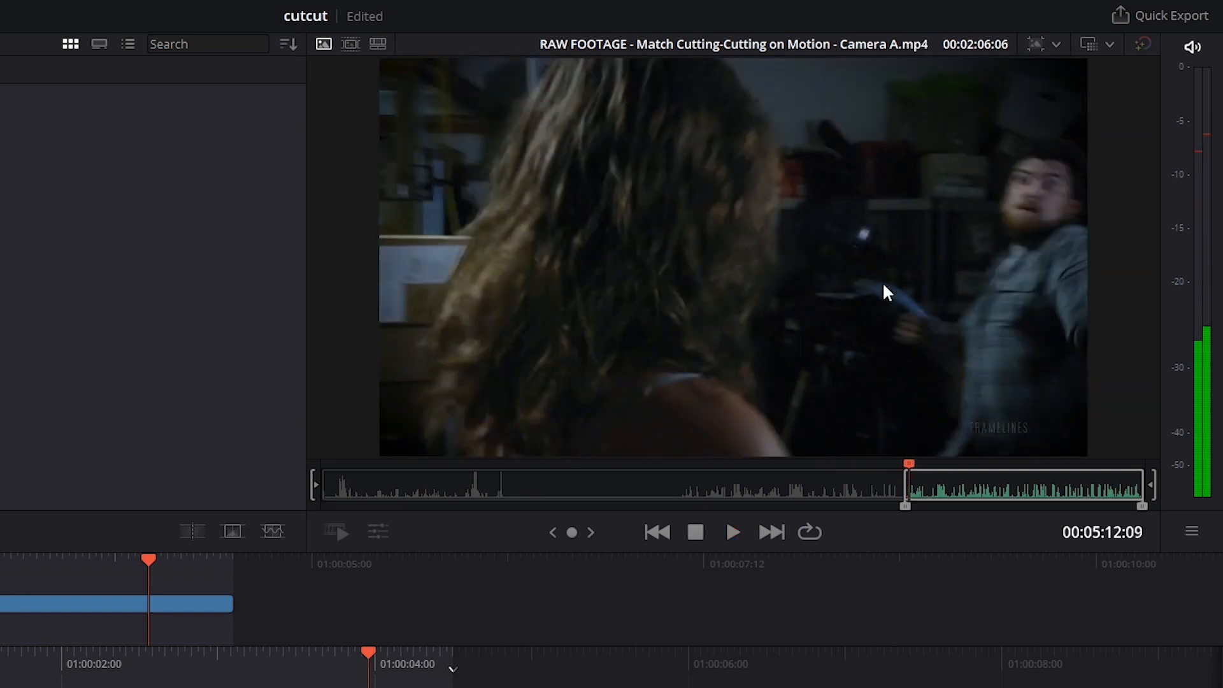
{"action": "key", "text": "o"}
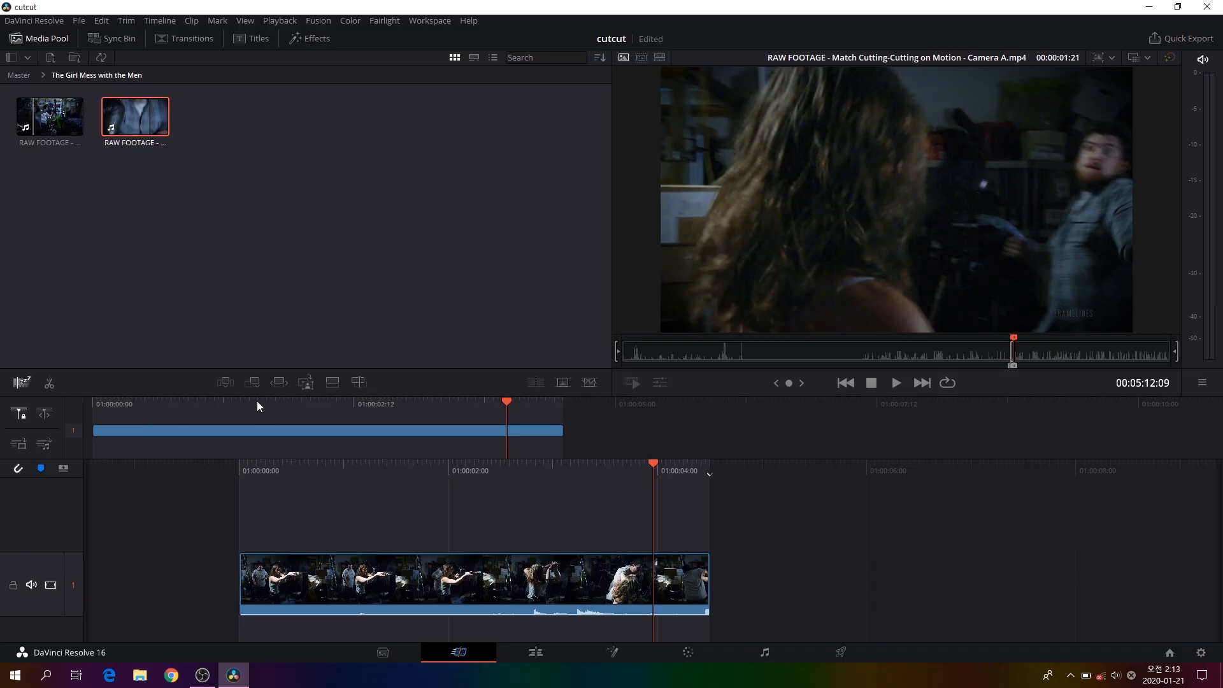
{"action": "left_click", "coordinate": [253, 381]}
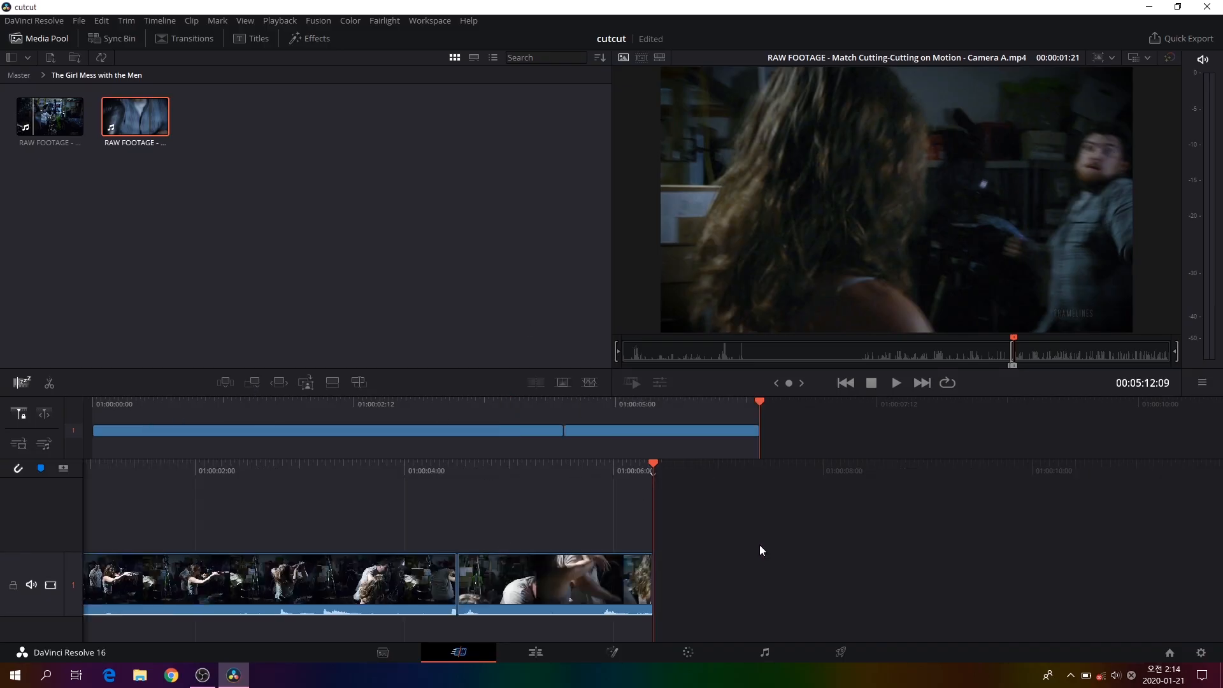
Set the clip color of the first timeline clip to yellow and the second timeline clip to pink
{"action": "left_click", "coordinate": [762, 541]}
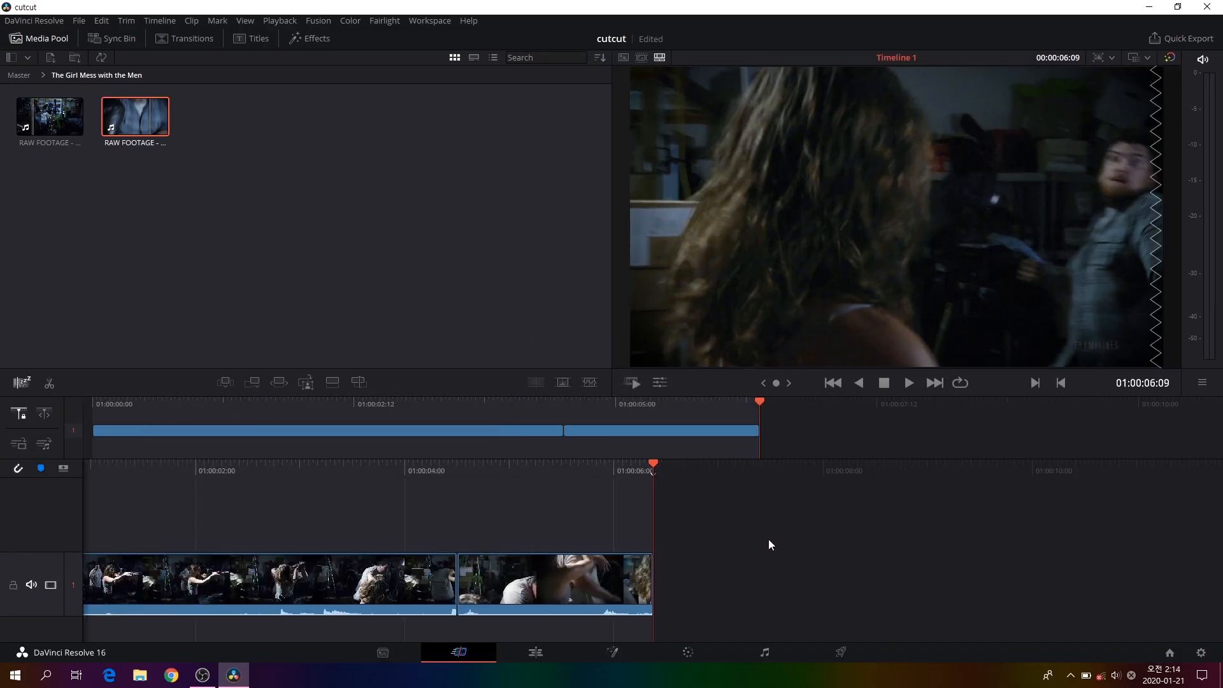
{"action": "left_click", "coordinate": [362, 427]}
{"action": "left_click", "coordinate": [682, 433]}
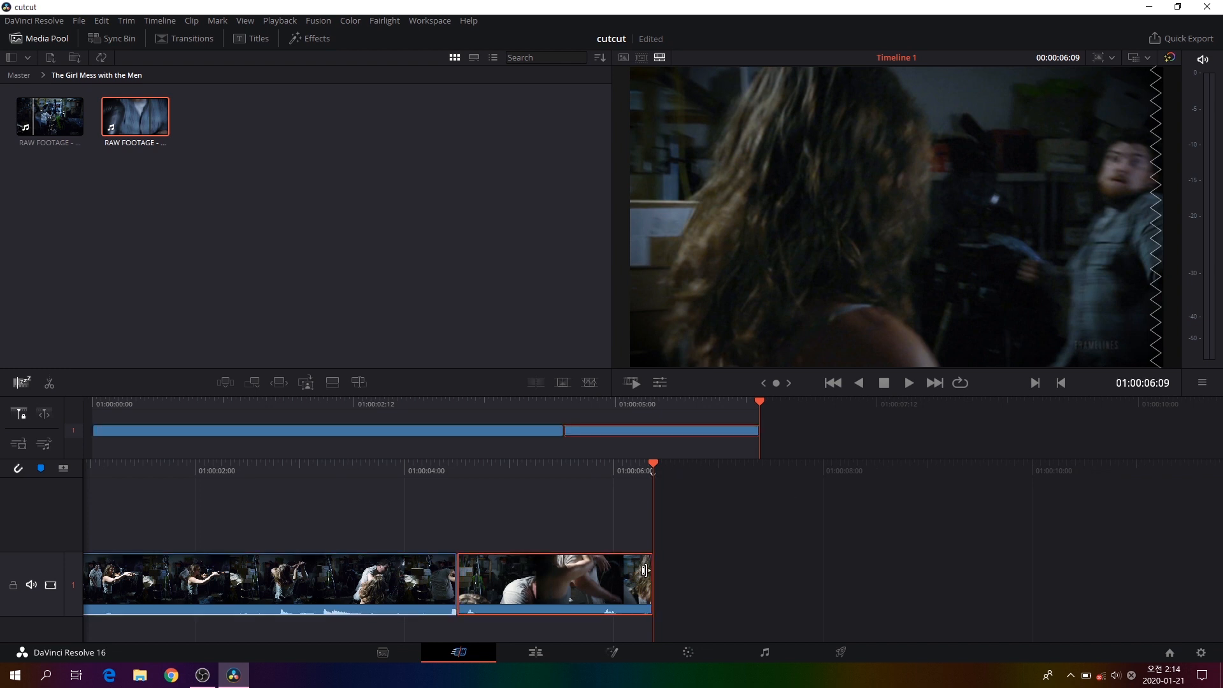
{"action": "key", "text": "Up"}
{"action": "left_click", "coordinate": [421, 579]}
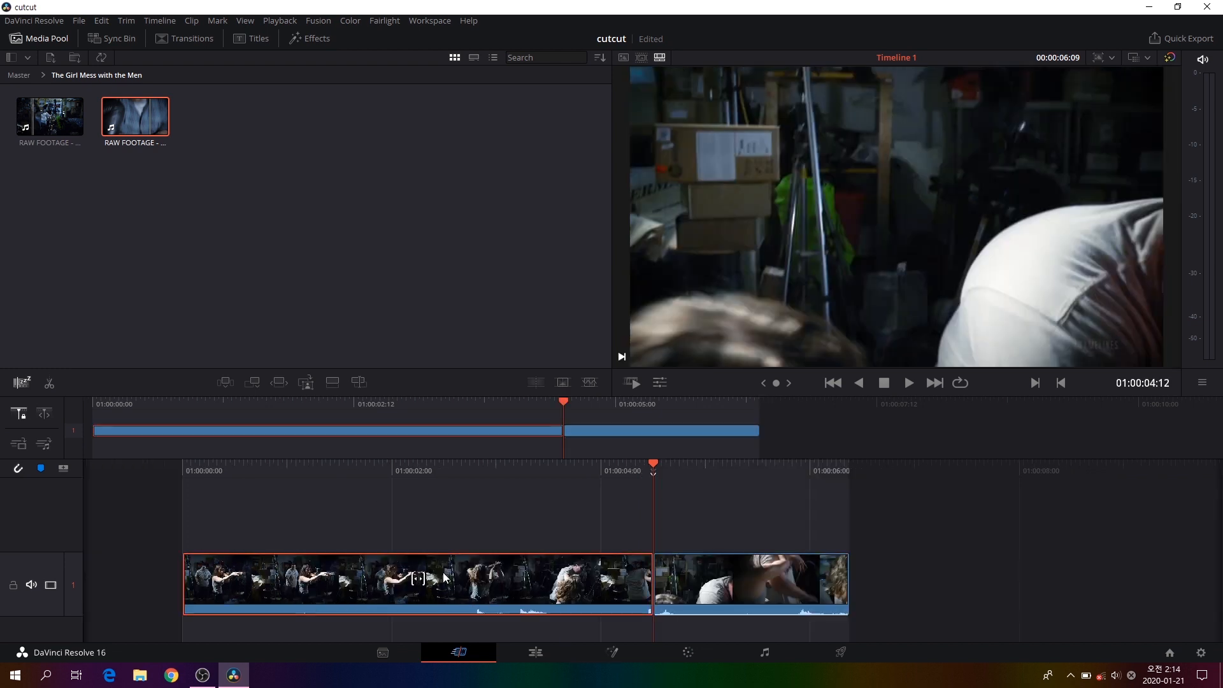
{"action": "right_click", "coordinate": [446, 575]}
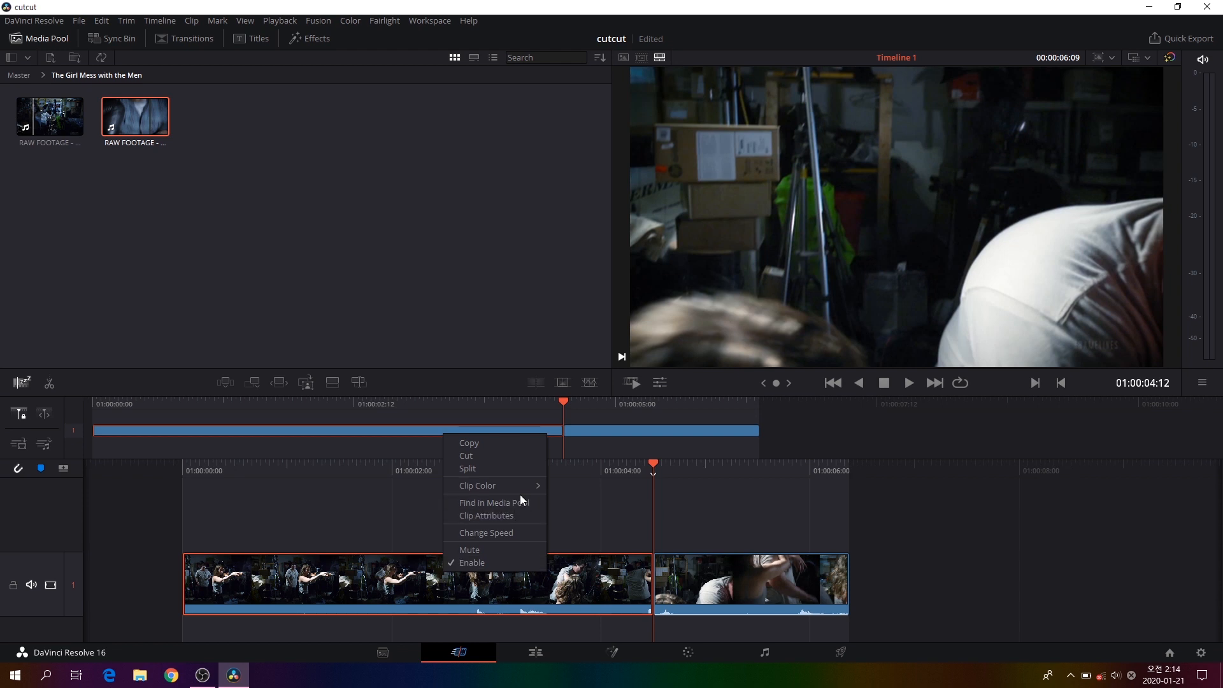
{"action": "mouse_move", "coordinate": [524, 488]}
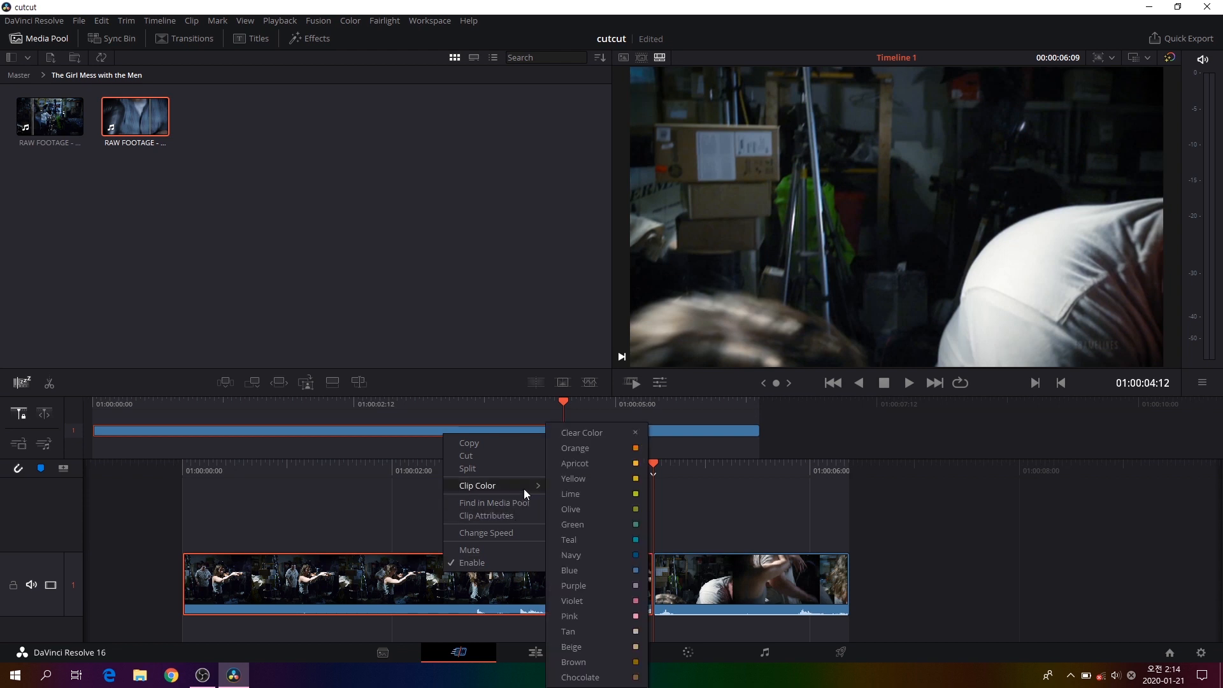
{"action": "left_click", "coordinate": [585, 479]}
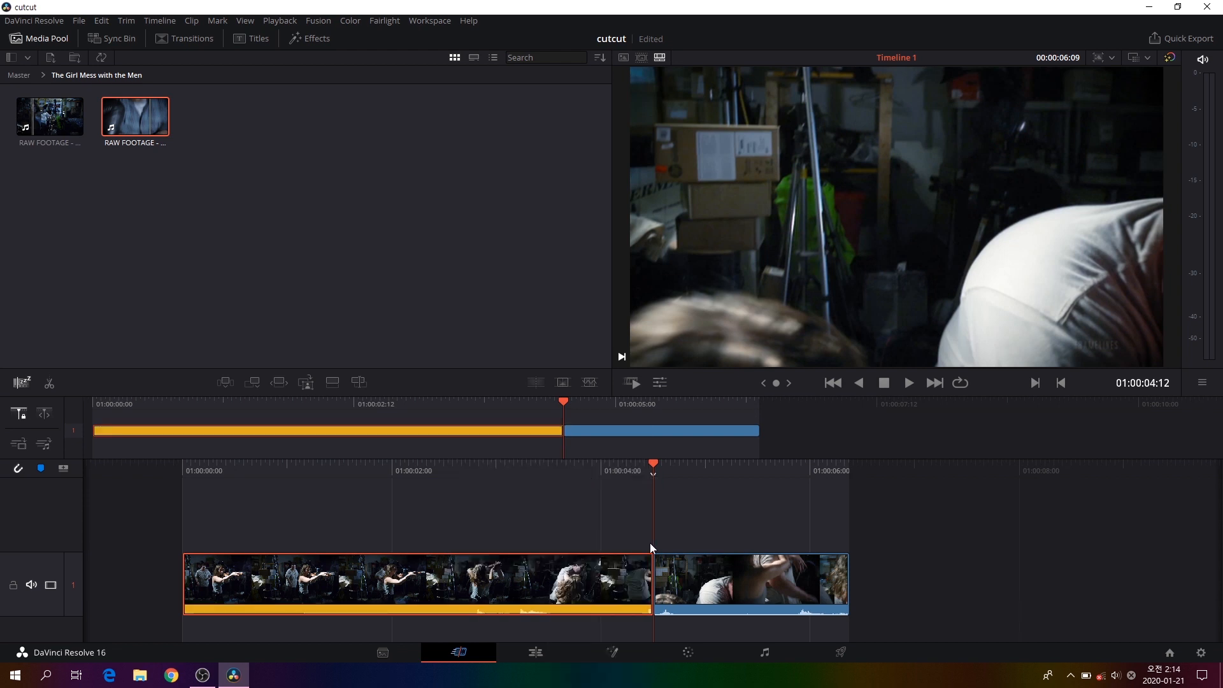
{"action": "right_click", "coordinate": [714, 583]}
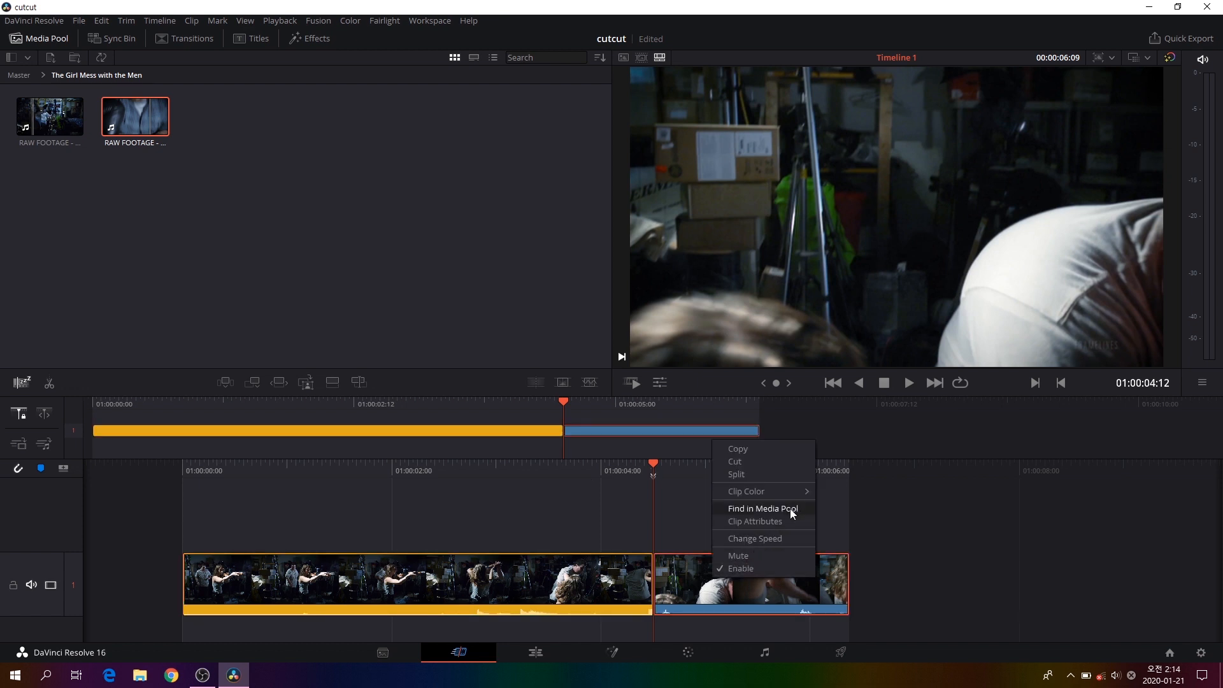
{"action": "mouse_move", "coordinate": [805, 495]}
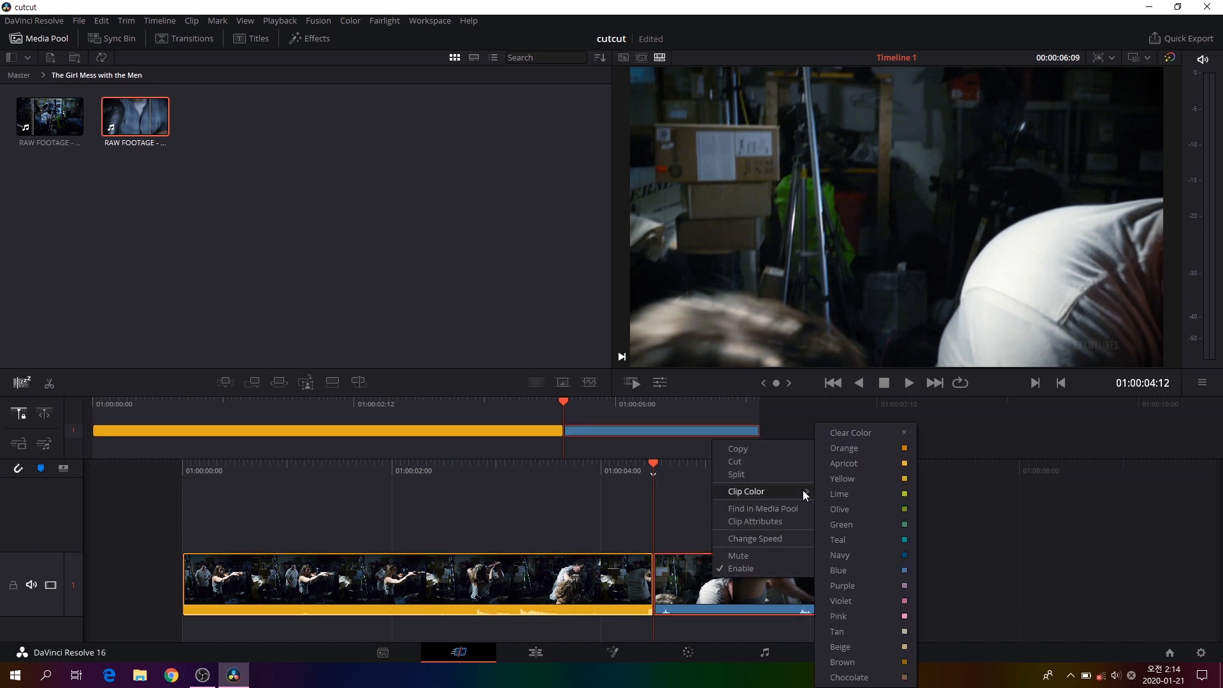
{"action": "left_click", "coordinate": [855, 610]}
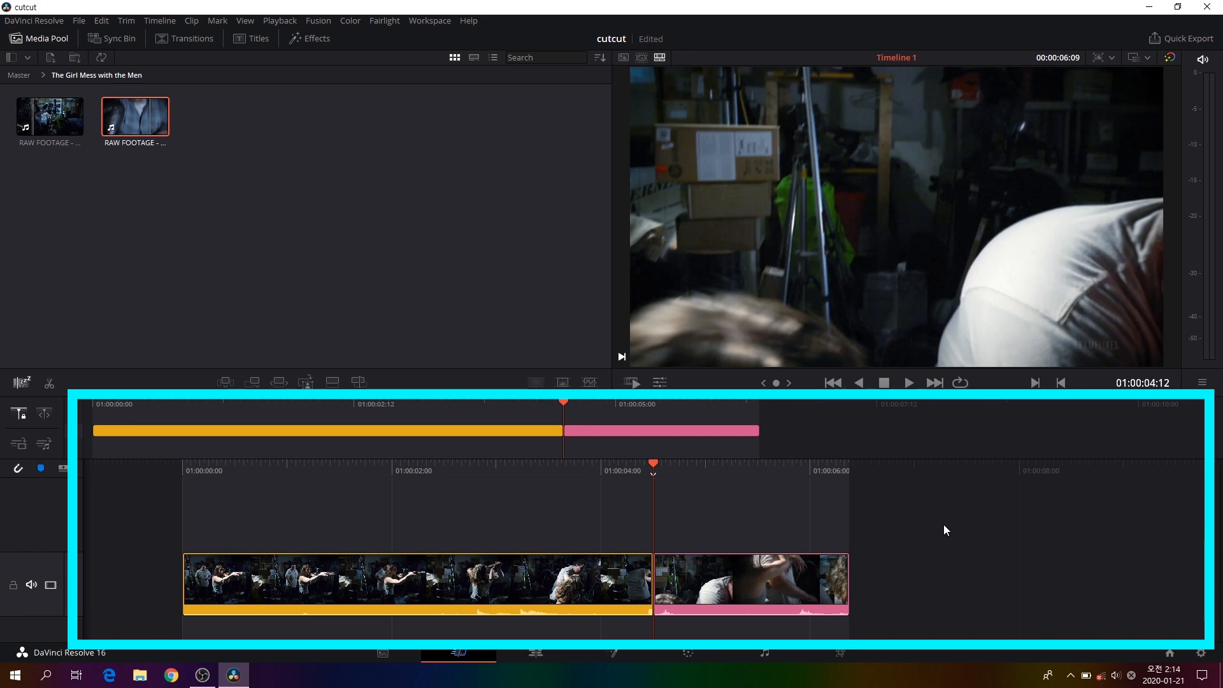
Review the cut between the yellow and pink timeline clips by playing across it in reverse and forward, stopping at 01:00:05:12
{"action": "key", "text": "j"}
{"action": "key", "text": "space"}
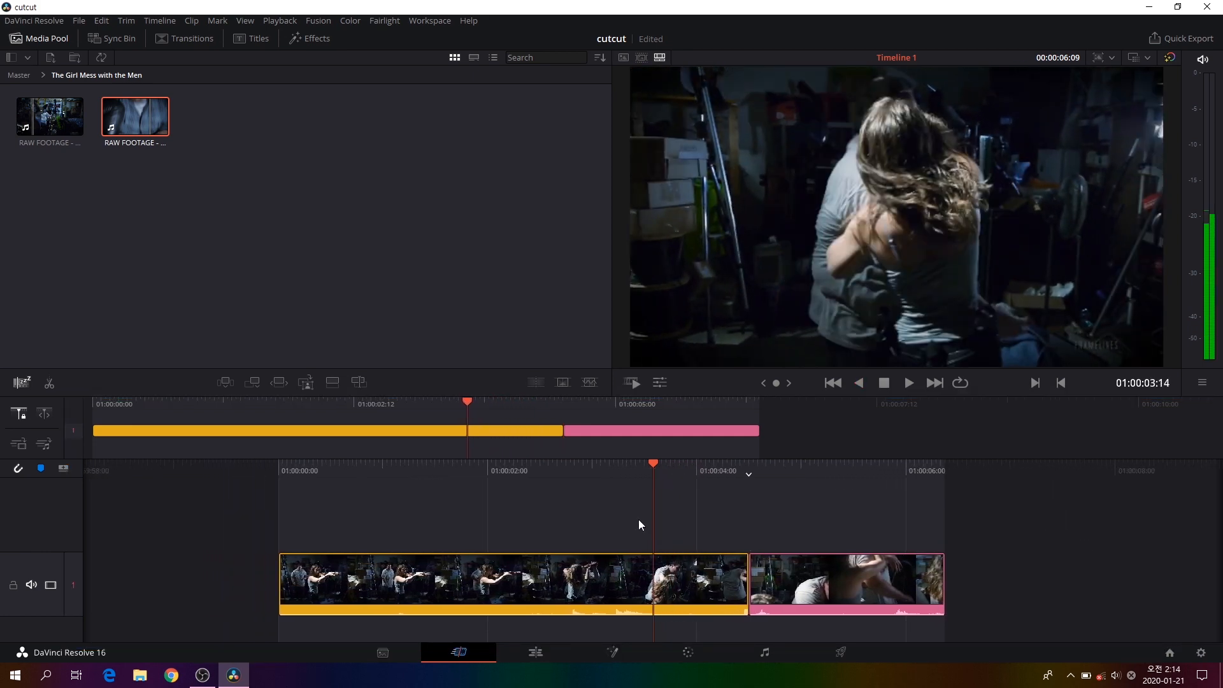
{"action": "key", "text": "space"}
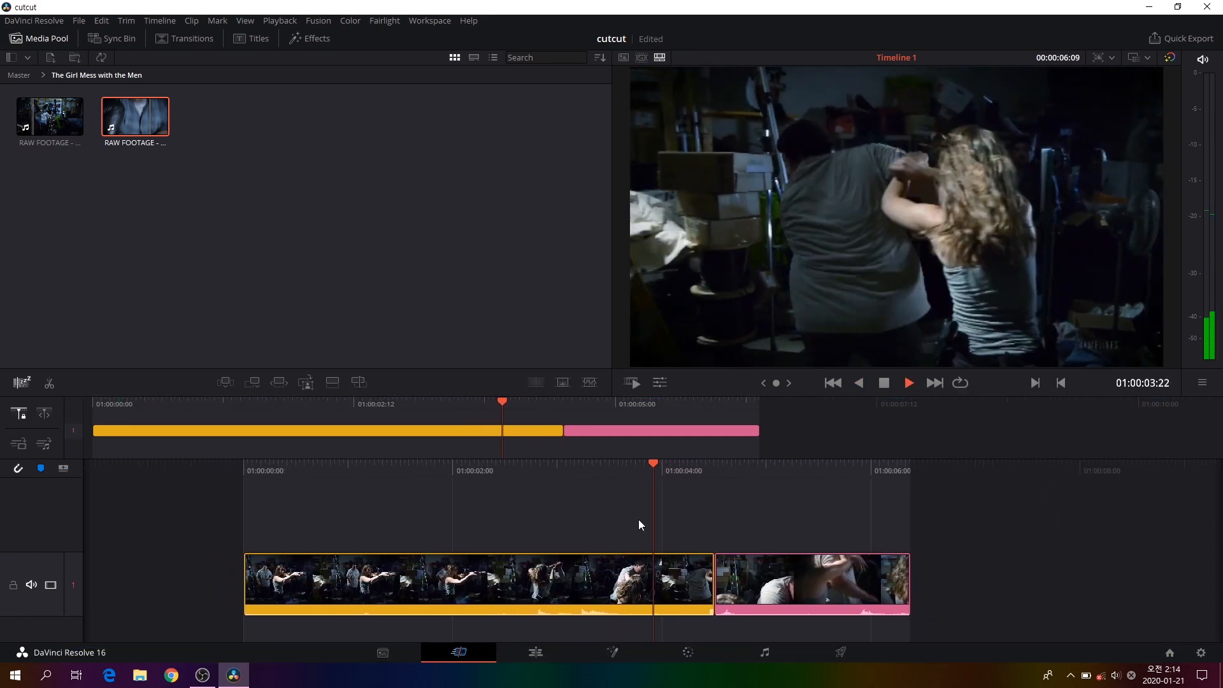
{"action": "key", "text": "space"}
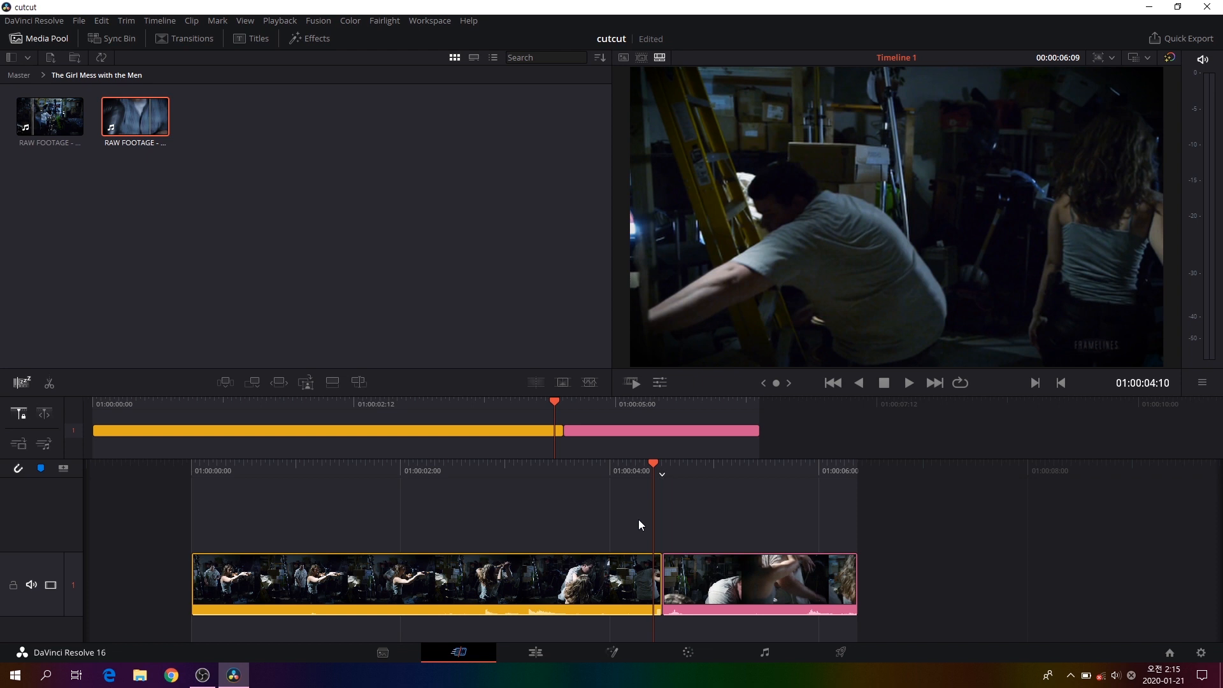
{"action": "key", "text": "j"}
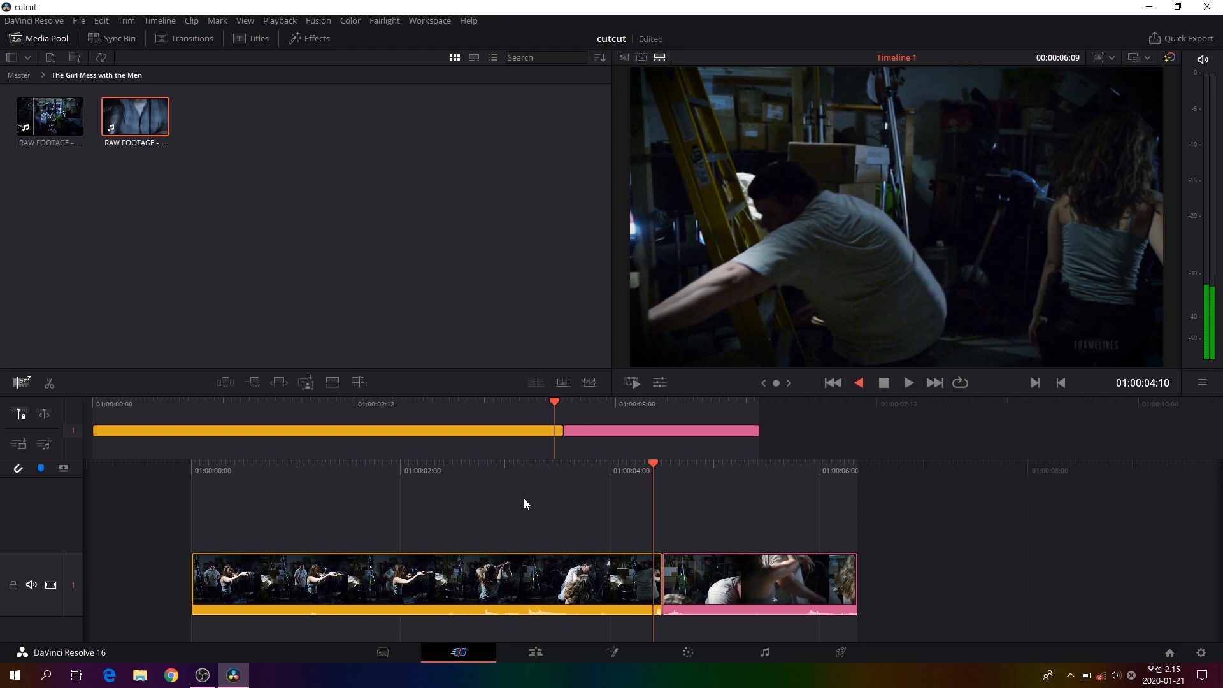
{"action": "key", "text": "k"}
{"action": "key", "text": "l"}
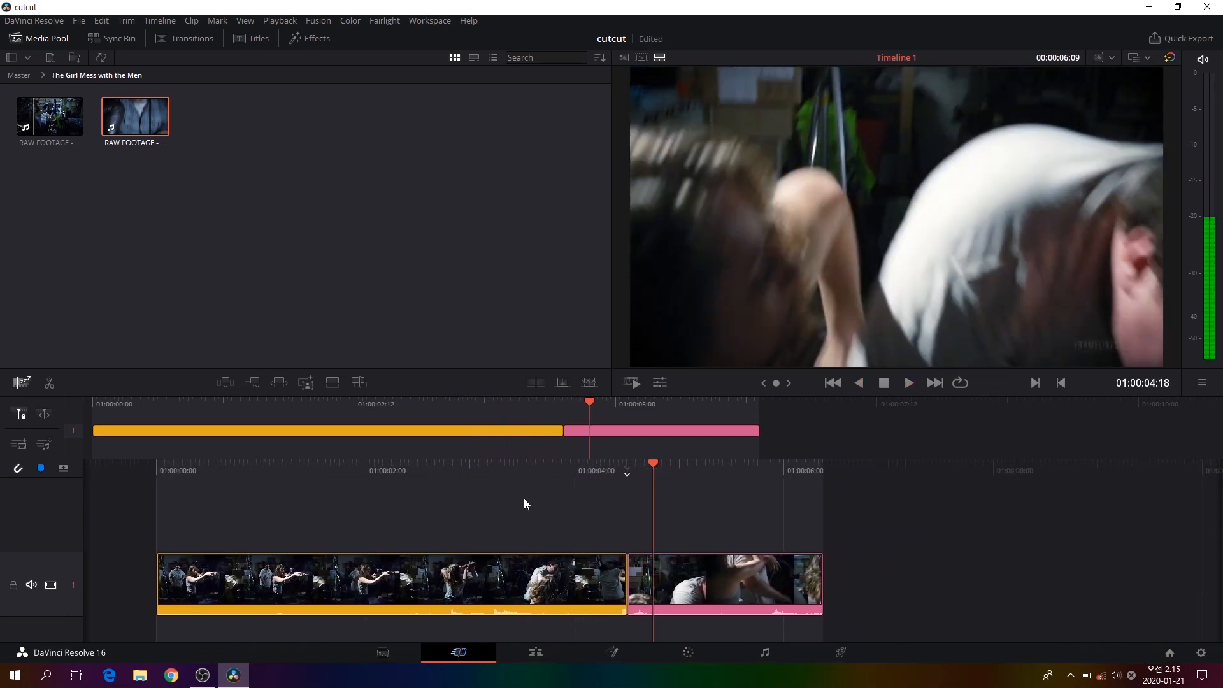
{"action": "key", "text": "k"}
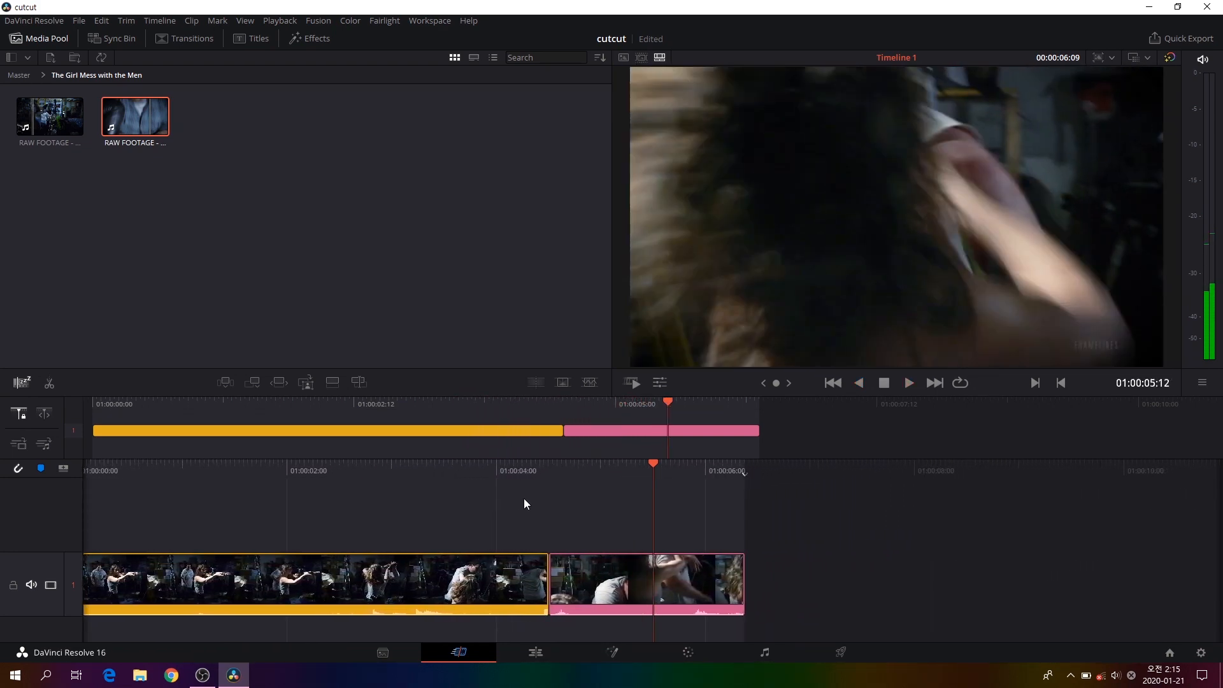
Play in reverse to 01:00:04:04, and roll the cut between the yellow and pink clips earlier to 01:00:03:12
{"action": "key", "text": "j"}
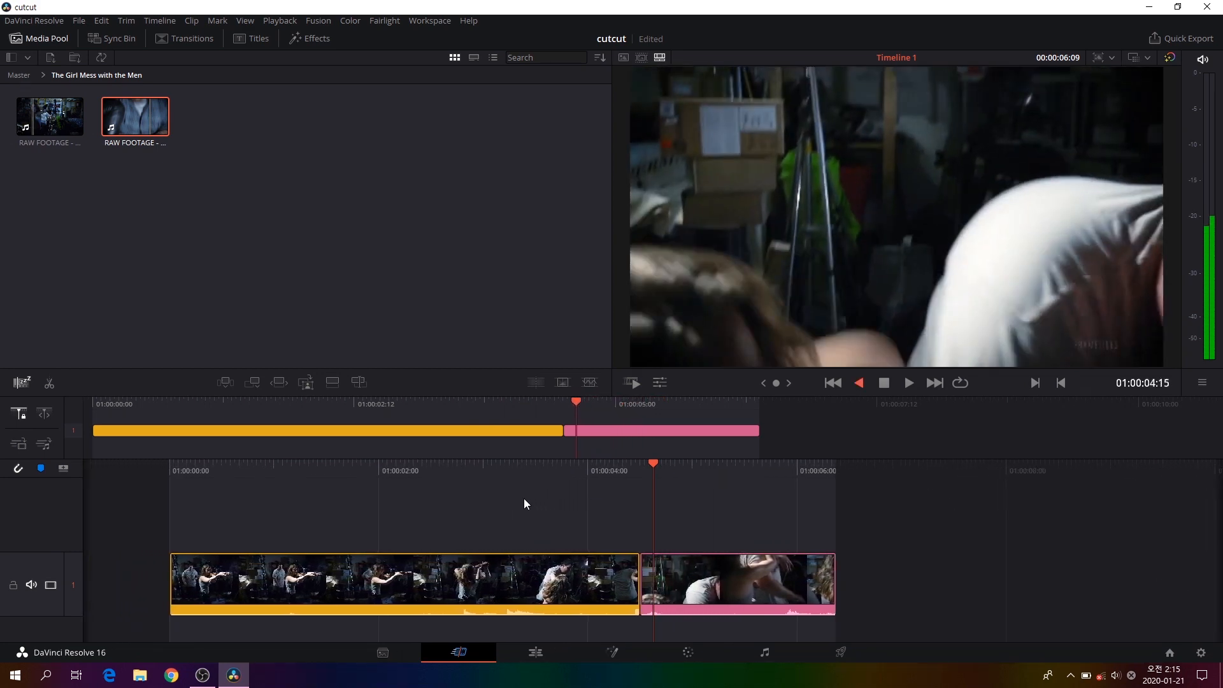
{"action": "key", "text": "k"}
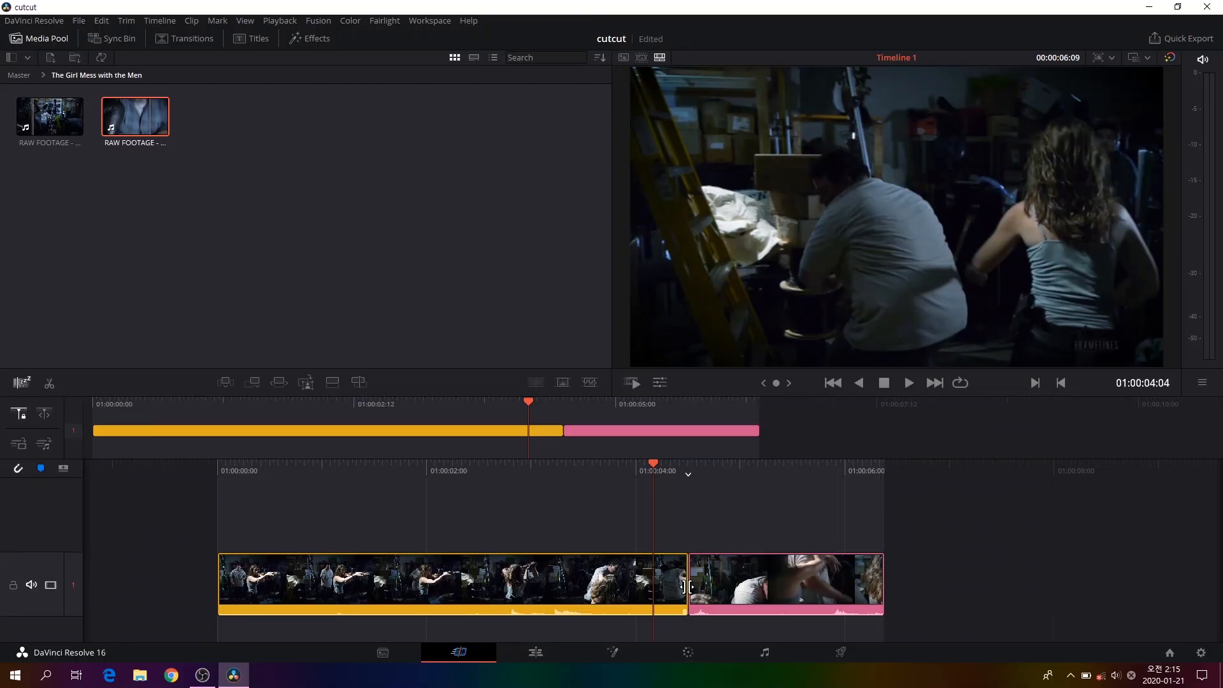
{"action": "left_click", "coordinate": [686, 586]}
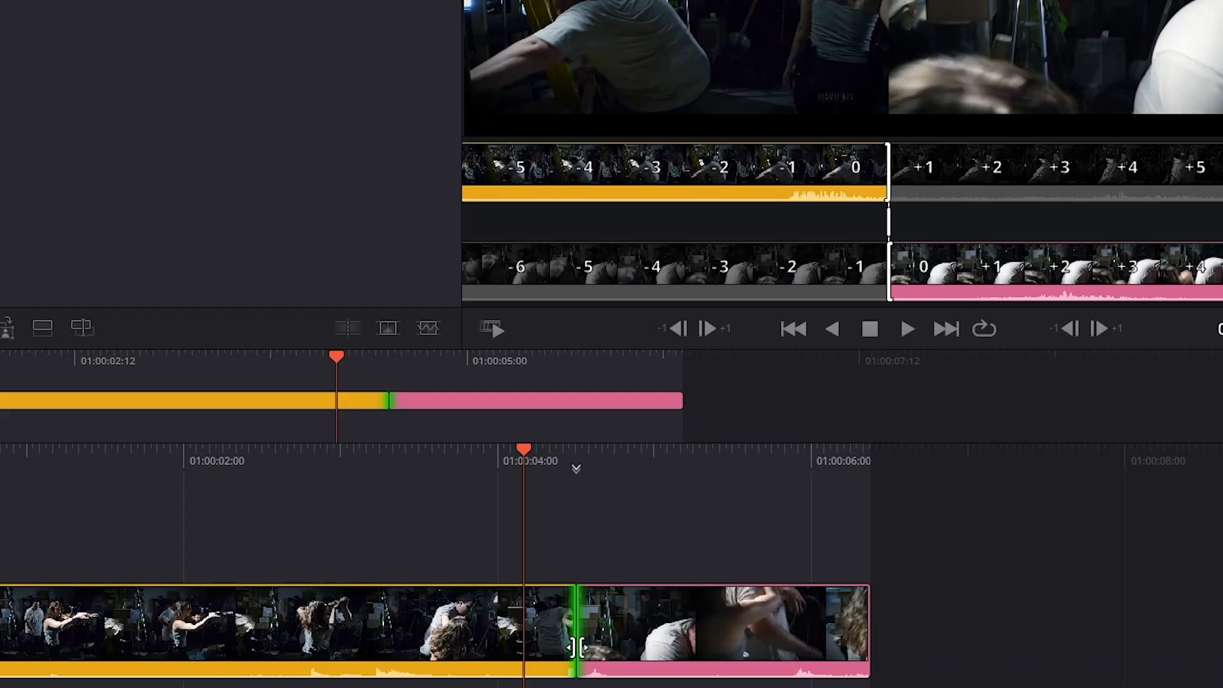
{"action": "left_click_drag", "start_coordinate": [576, 648], "coordinate": [487, 661]}
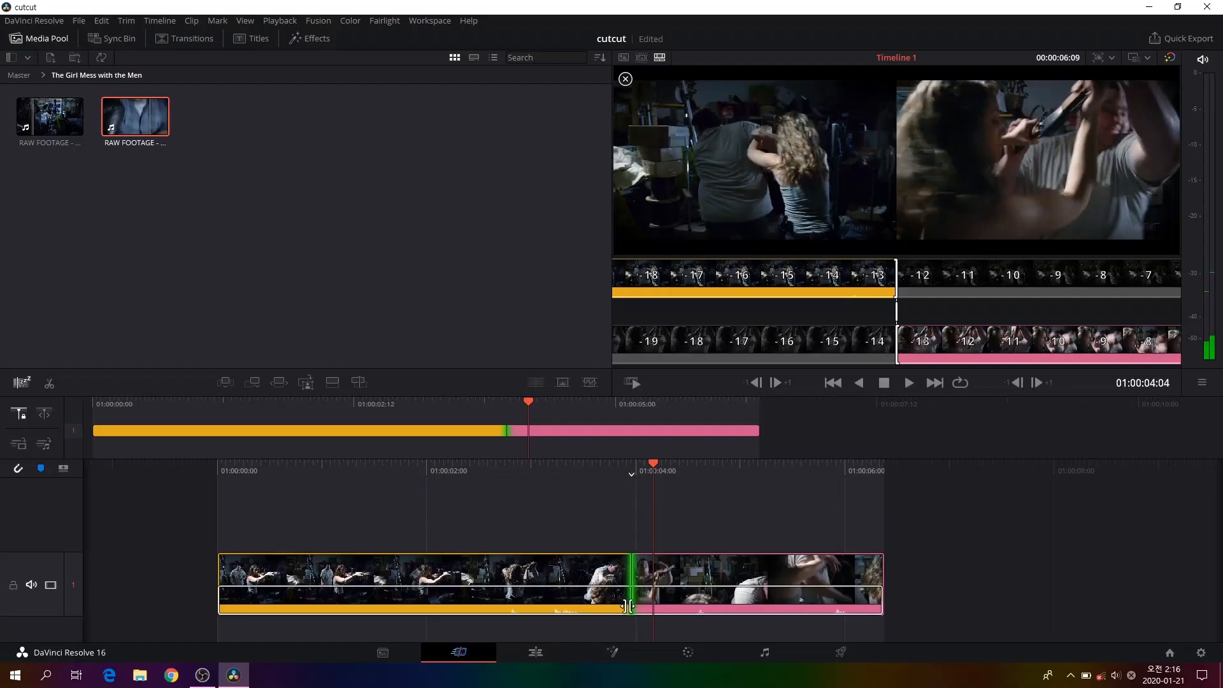
{"action": "left_click_drag", "start_coordinate": [628, 606], "coordinate": [583, 585]}
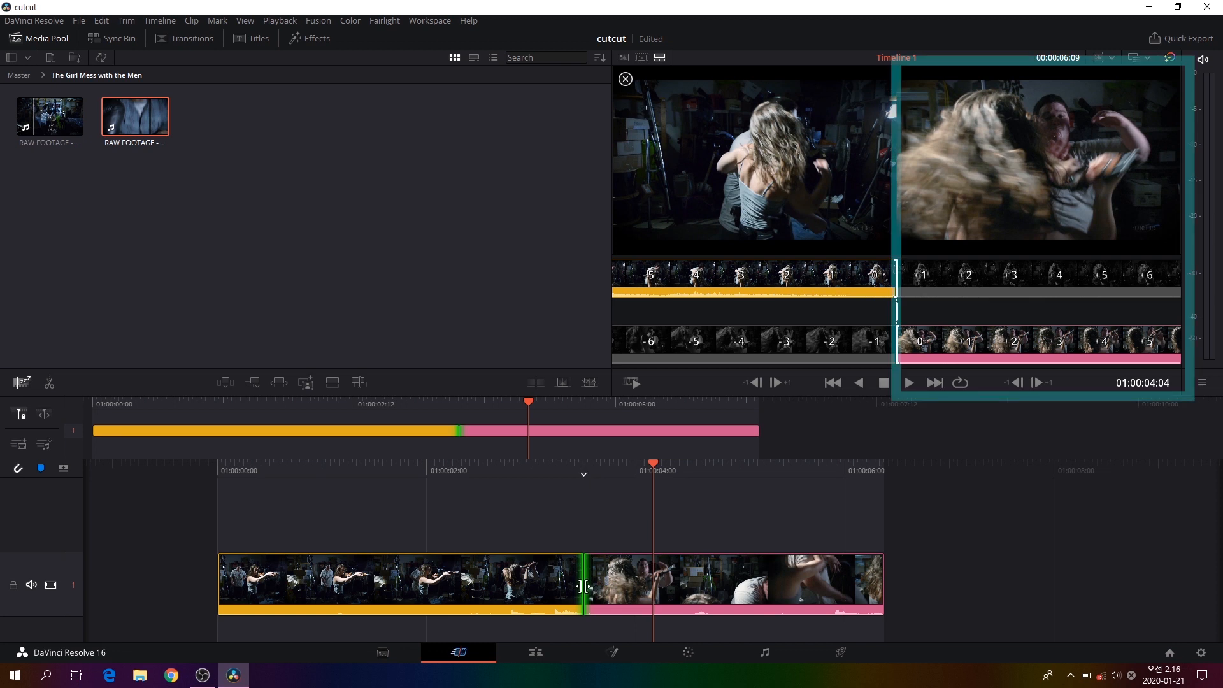
{"action": "left_click", "coordinate": [533, 530]}
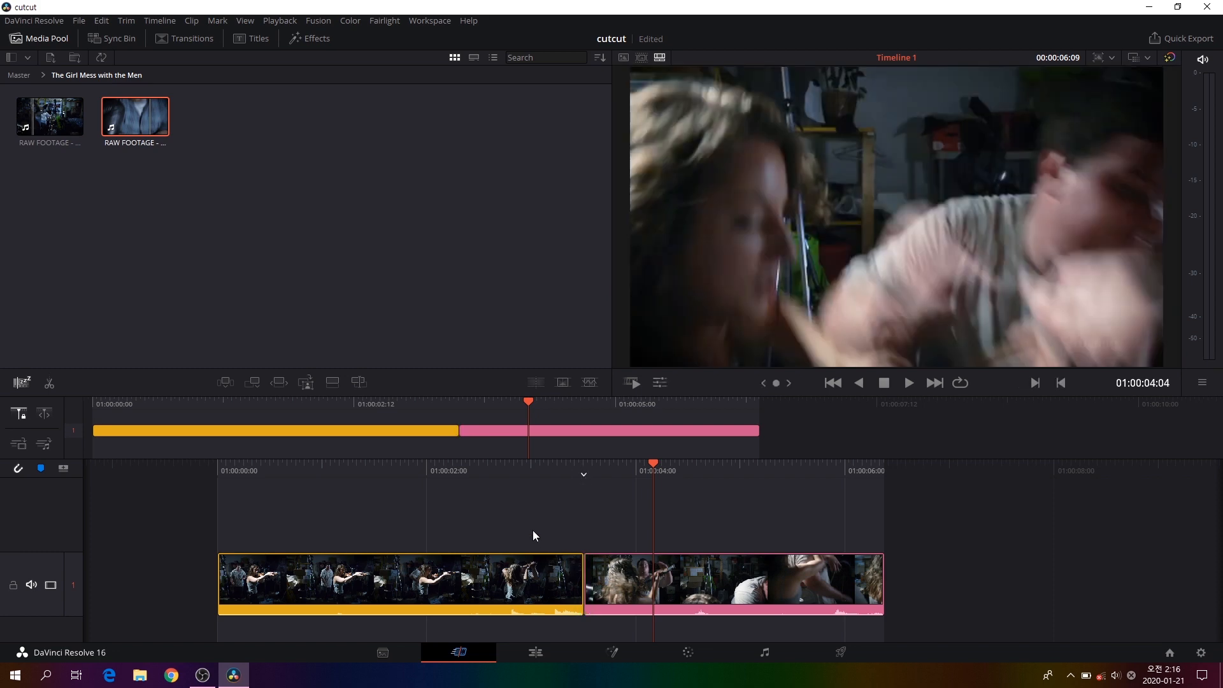
Play the timeline from its start across the rolled cut, stopping at 01:00:04:04
{"action": "key", "text": "Home"}
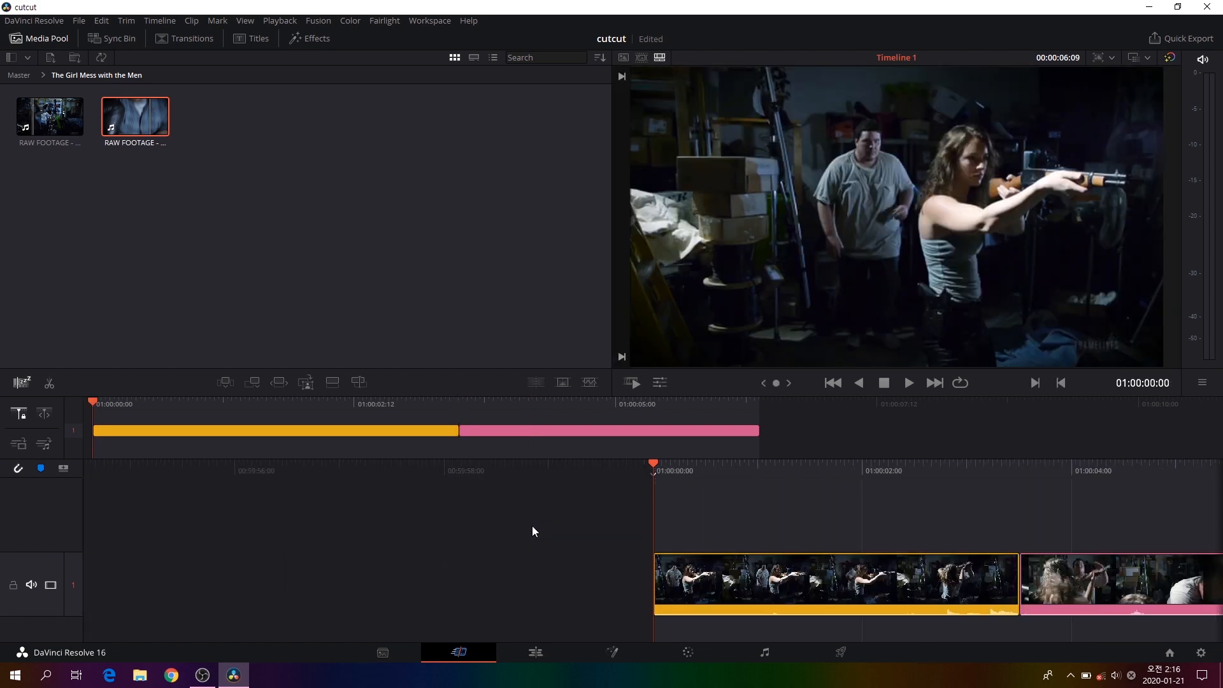
{"action": "key", "text": "space"}
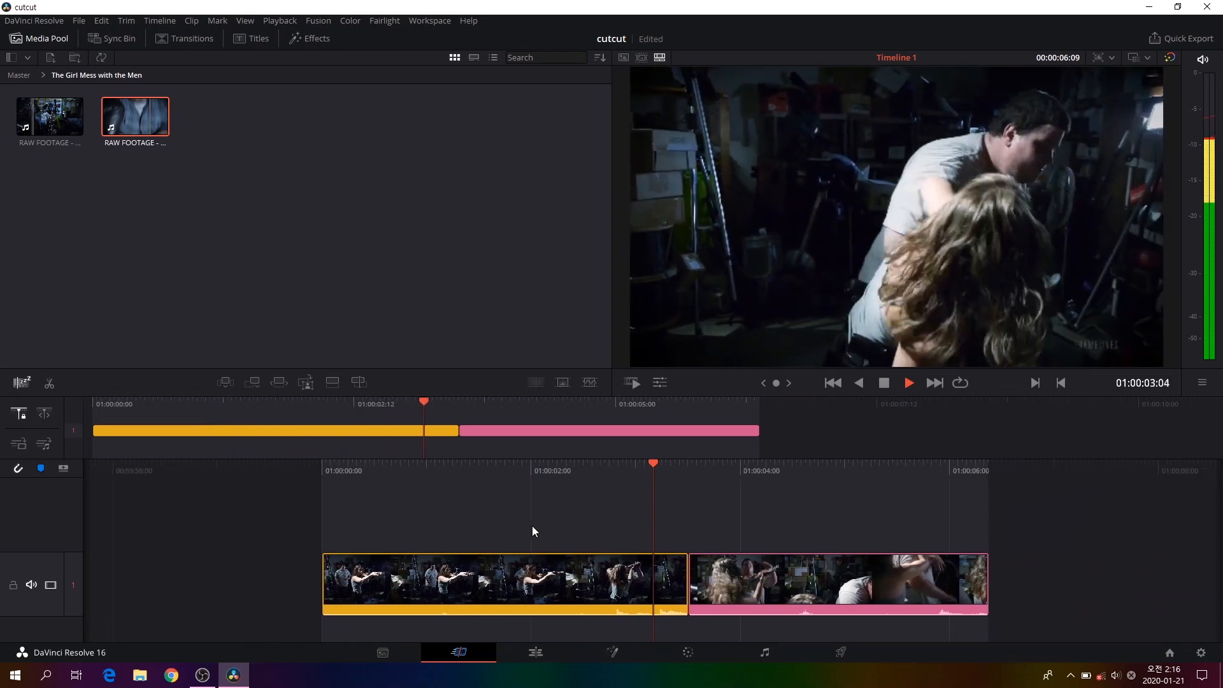
{"action": "key", "text": "space"}
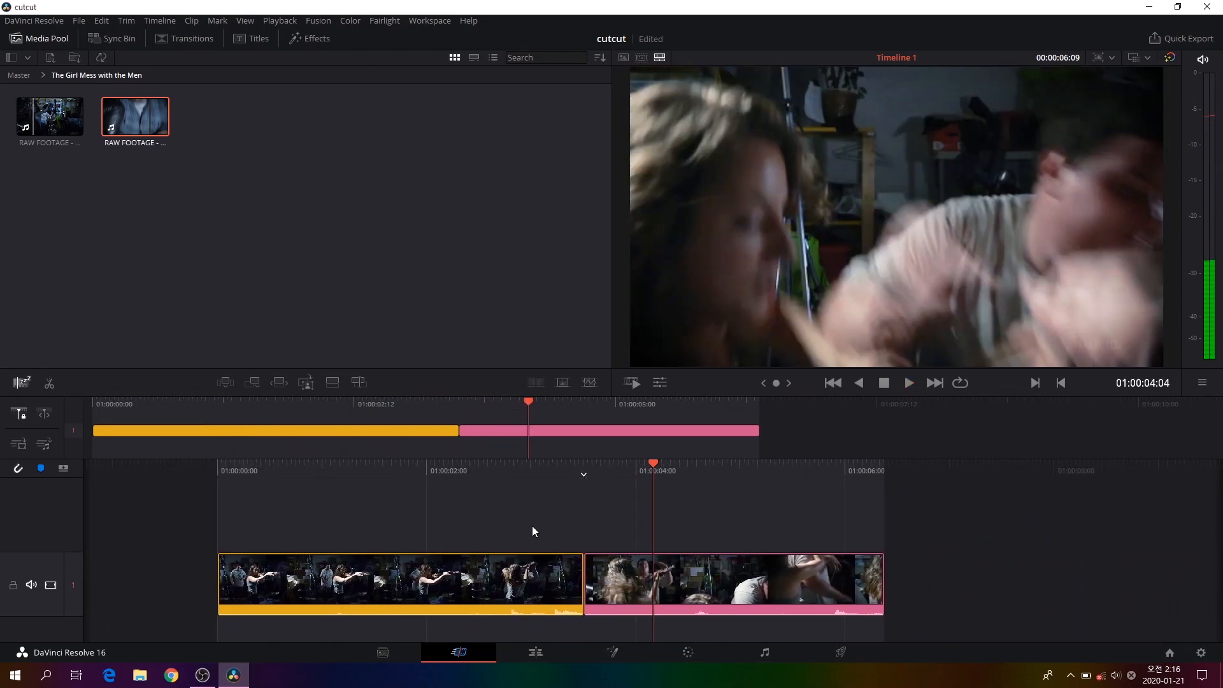
Step back frame by frame across the cut into the yellow clip, stopping at 01:00:03:05
{"action": "key", "text": "Left"}
{"action": "key", "text": "Left"}
{"action": "key", "text": "Left"}
{"action": "key", "text": "Left"}
{"action": "key", "text": "Left"}
{"action": "key", "text": "Left"}
{"action": "key", "text": "Left"}
{"action": "key", "text": "Left"}
{"action": "key", "text": "Left"}
{"action": "key", "text": "Left"}
{"action": "key", "text": "Left"}
{"action": "key", "text": "Left"}
{"action": "key", "text": "Left"}
{"action": "key", "text": "Left"}
{"action": "key", "text": "Left"}
{"action": "key", "text": "Left"}
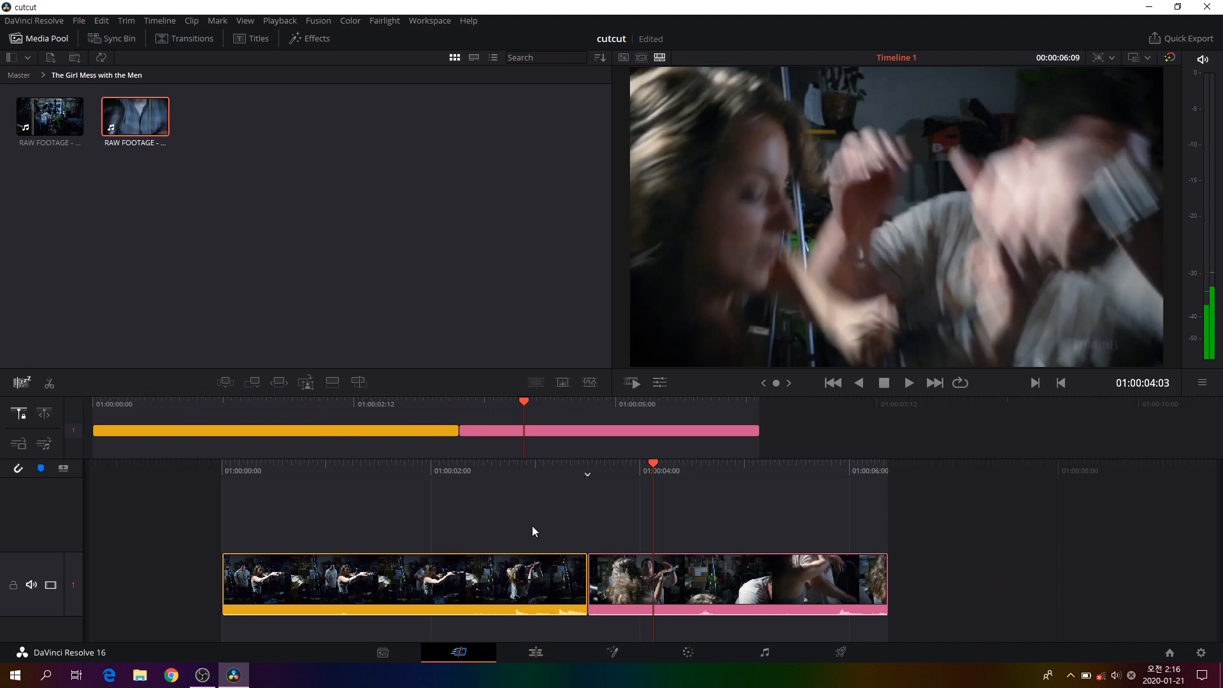
{"action": "key", "text": "Left"}
{"action": "key", "text": "Left"}
{"action": "key", "text": "Left"}
{"action": "key", "text": "Left"}
{"action": "key", "text": "Left"}
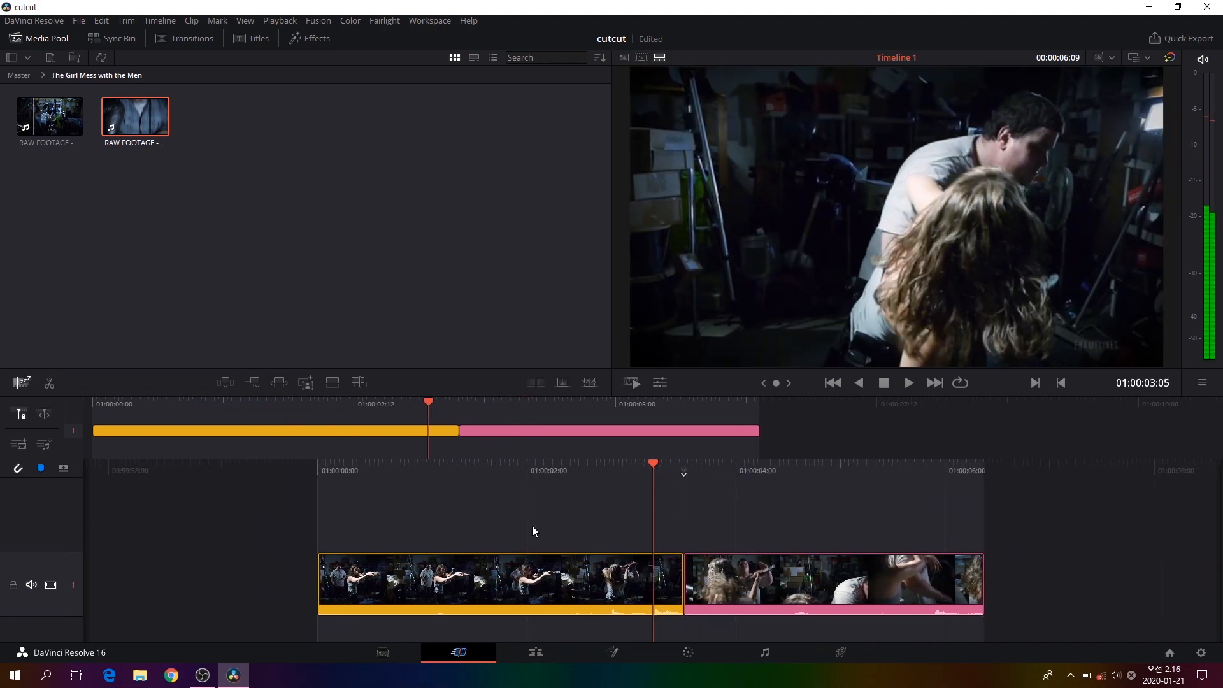
Step forward frame by frame across the cut and through the pink clip, settling the playhead on 01:00:05:00
{"action": "key", "text": "Right"}
{"action": "key", "text": "Right"}
{"action": "key", "text": "Right"}
{"action": "key", "text": "Right"}
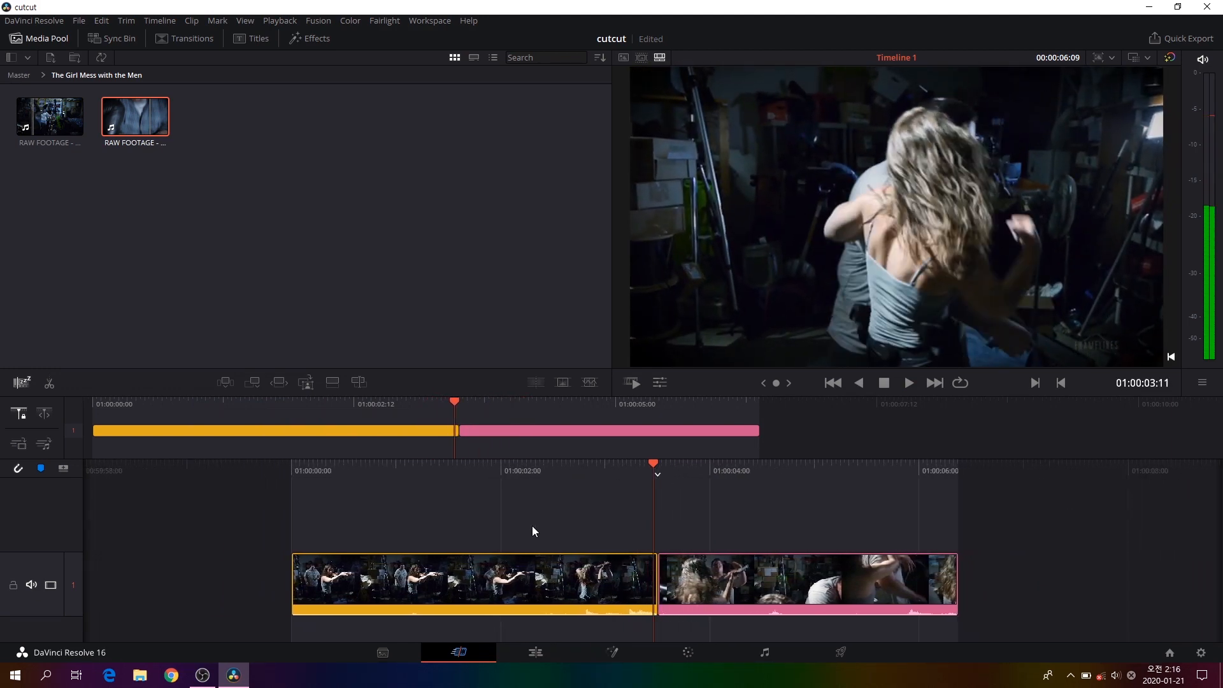
{"action": "key", "text": "Right"}
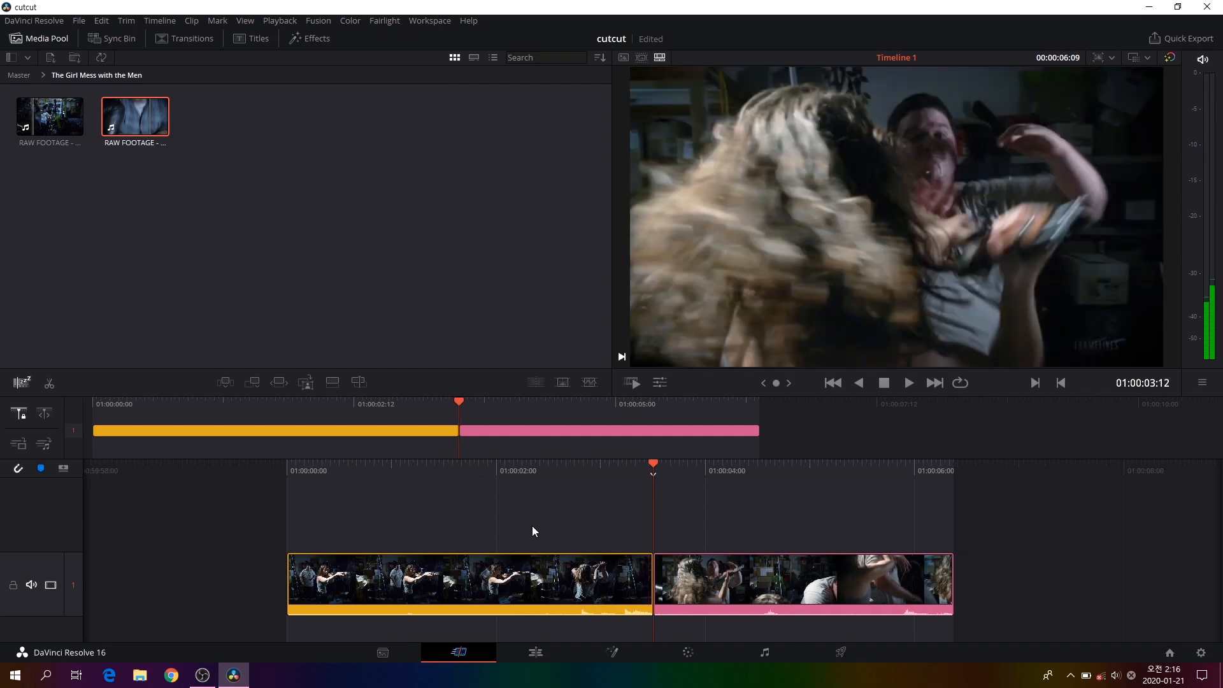
{"action": "key", "text": "Right"}
{"action": "key", "text": "Right"}
{"action": "key", "text": "Right"}
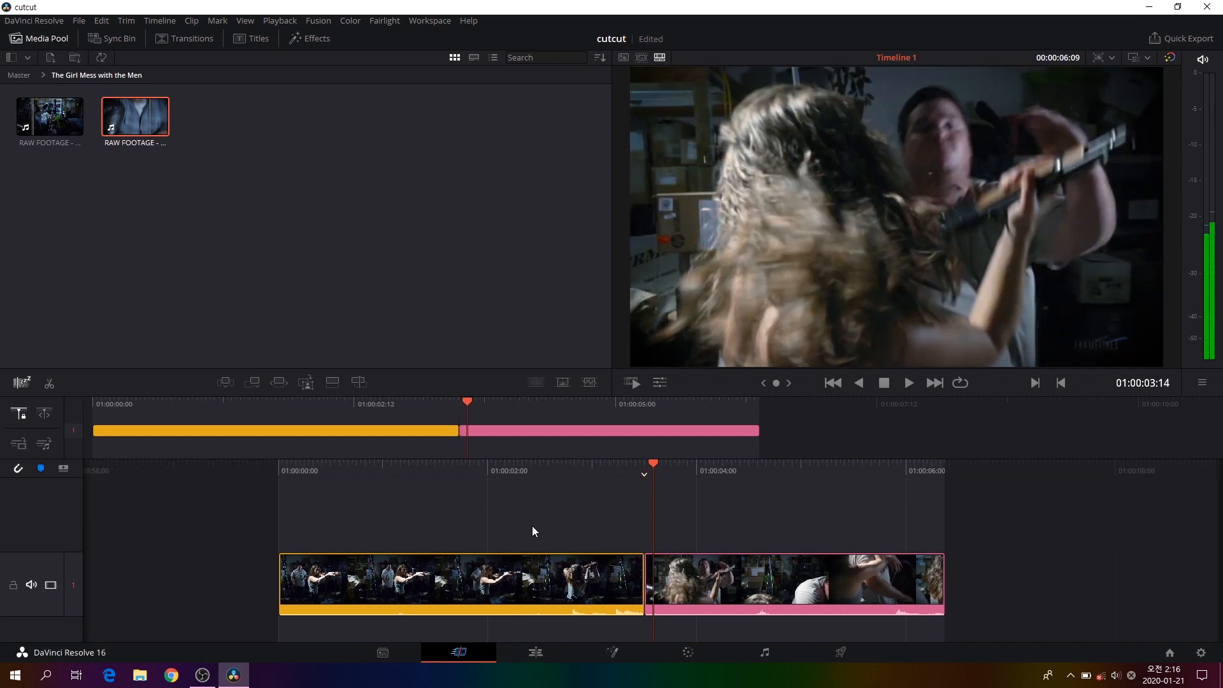
{"action": "key", "text": "Right"}
{"action": "key", "text": "Right"}
{"action": "key", "text": "Right"}
{"action": "key", "text": "Right"}
{"action": "key", "text": "Right"}
{"action": "key", "text": "Right"}
{"action": "key", "text": "Right"}
{"action": "key", "text": "Right"}
{"action": "key", "text": "Right"}
{"action": "key", "text": "Right"}
{"action": "key", "text": "Right"}
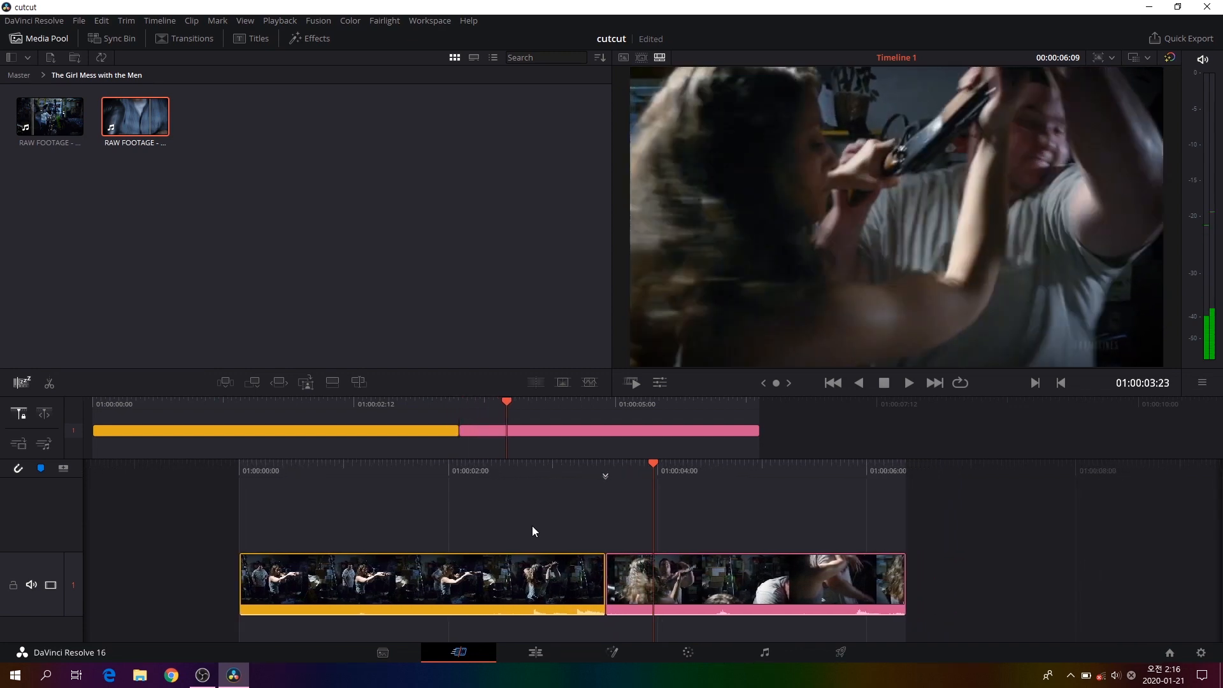
{"action": "key", "text": "Right"}
{"action": "key", "text": "Right"}
{"action": "key", "text": "Right"}
{"action": "key", "text": "Right"}
{"action": "key", "text": "Right"}
{"action": "key", "text": "Right"}
{"action": "key", "text": "Right"}
{"action": "key", "text": "Right"}
{"action": "key", "text": "Right"}
{"action": "key", "text": "Right"}
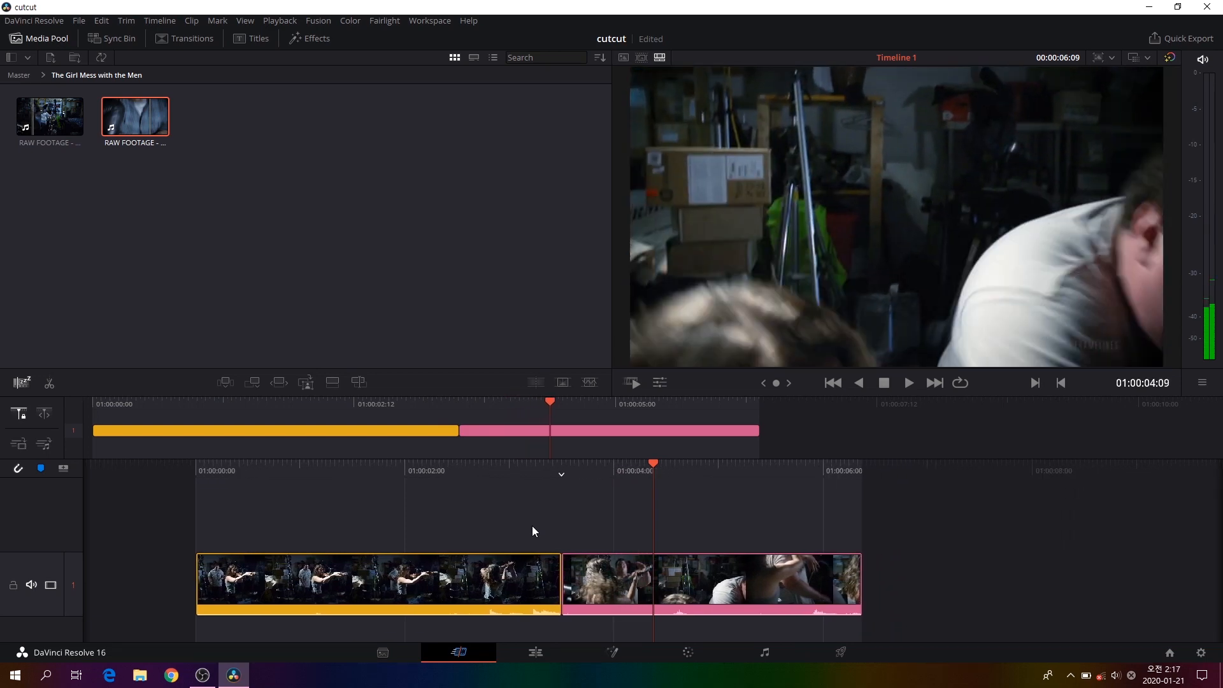
{"action": "key", "text": "Right"}
{"action": "key", "text": "Right"}
{"action": "key", "text": "Right"}
{"action": "key", "text": "Right"}
{"action": "key", "text": "Right"}
{"action": "key", "text": "Right"}
{"action": "key", "text": "Right"}
{"action": "key", "text": "Right"}
{"action": "key", "text": "Right"}
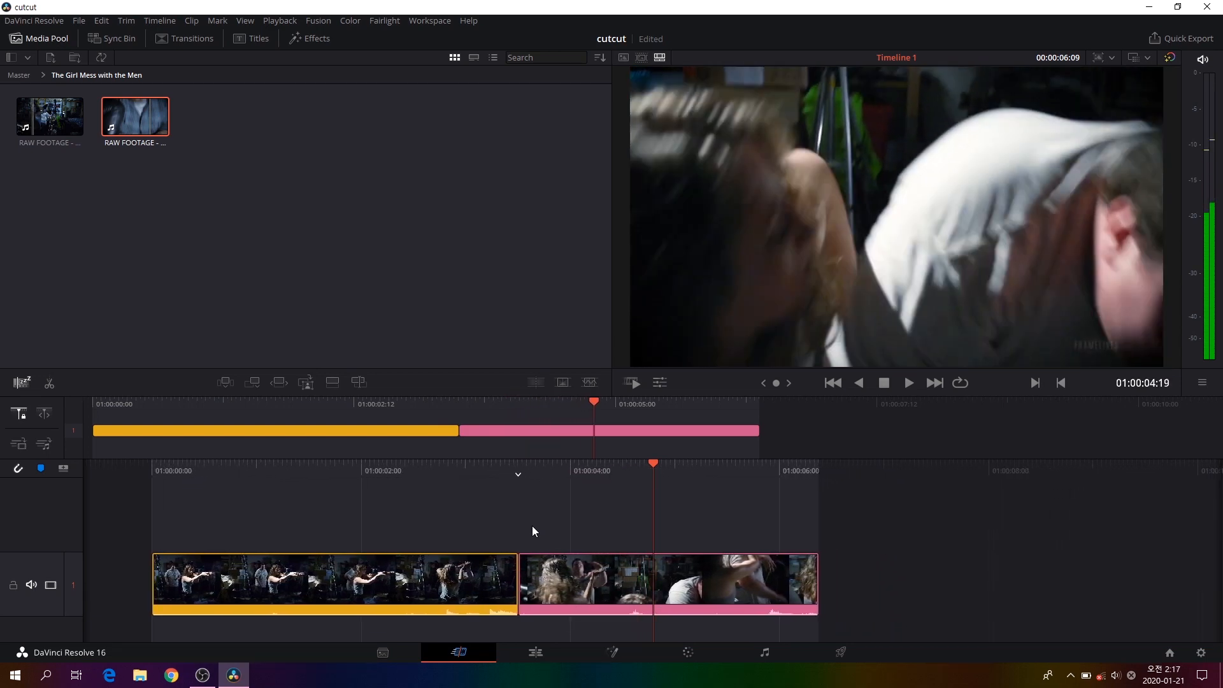
{"action": "key", "text": "Right"}
{"action": "key", "text": "Right"}
{"action": "key", "text": "Right"}
{"action": "key", "text": "Right"}
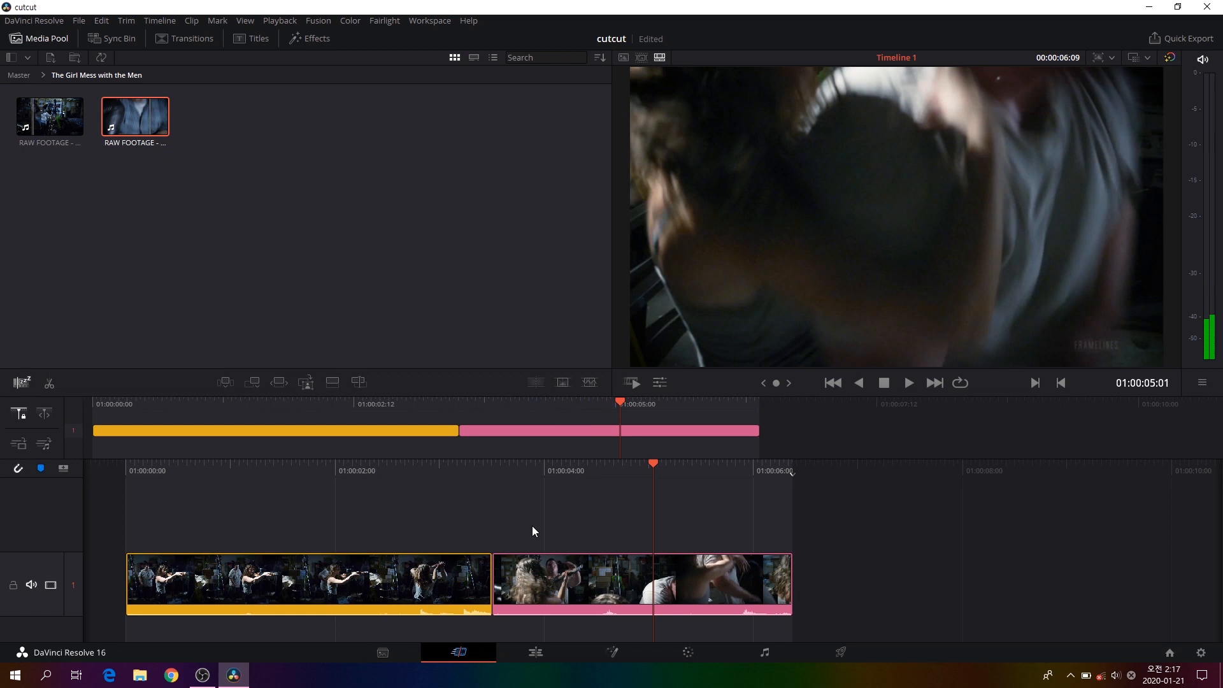
{"action": "key", "text": "Left"}
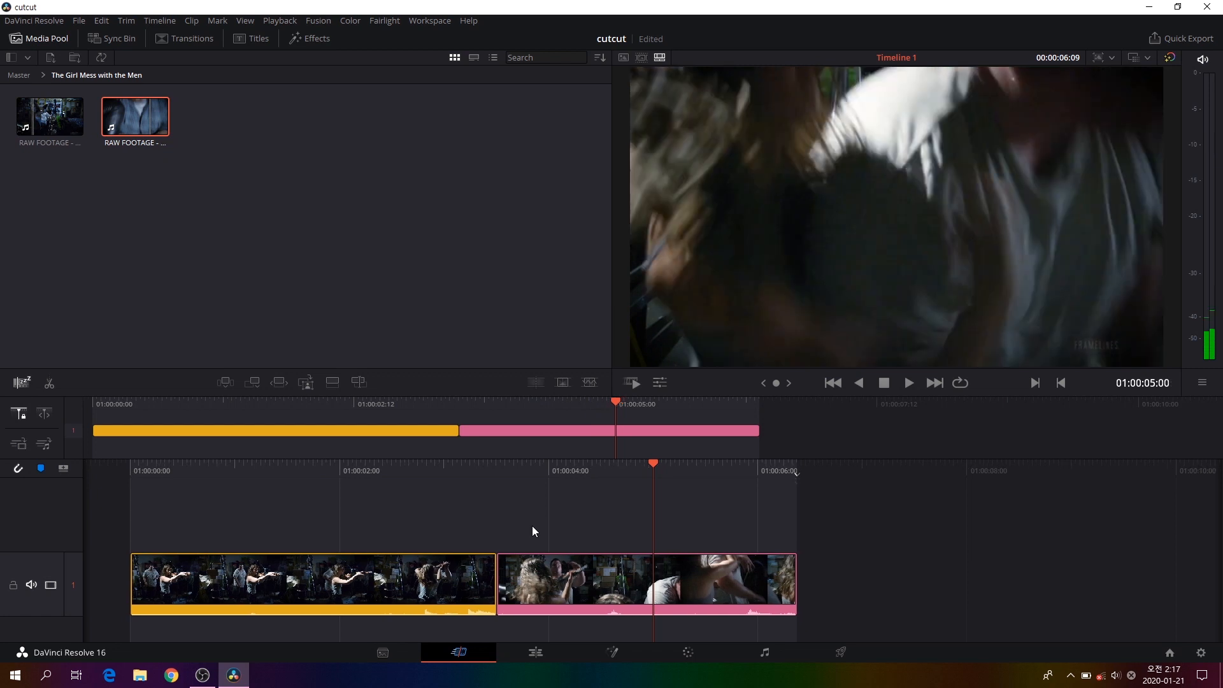
{"action": "key", "text": "Left"}
{"action": "key", "text": "Left"}
{"action": "key", "text": "Right"}
{"action": "key", "text": "Right"}
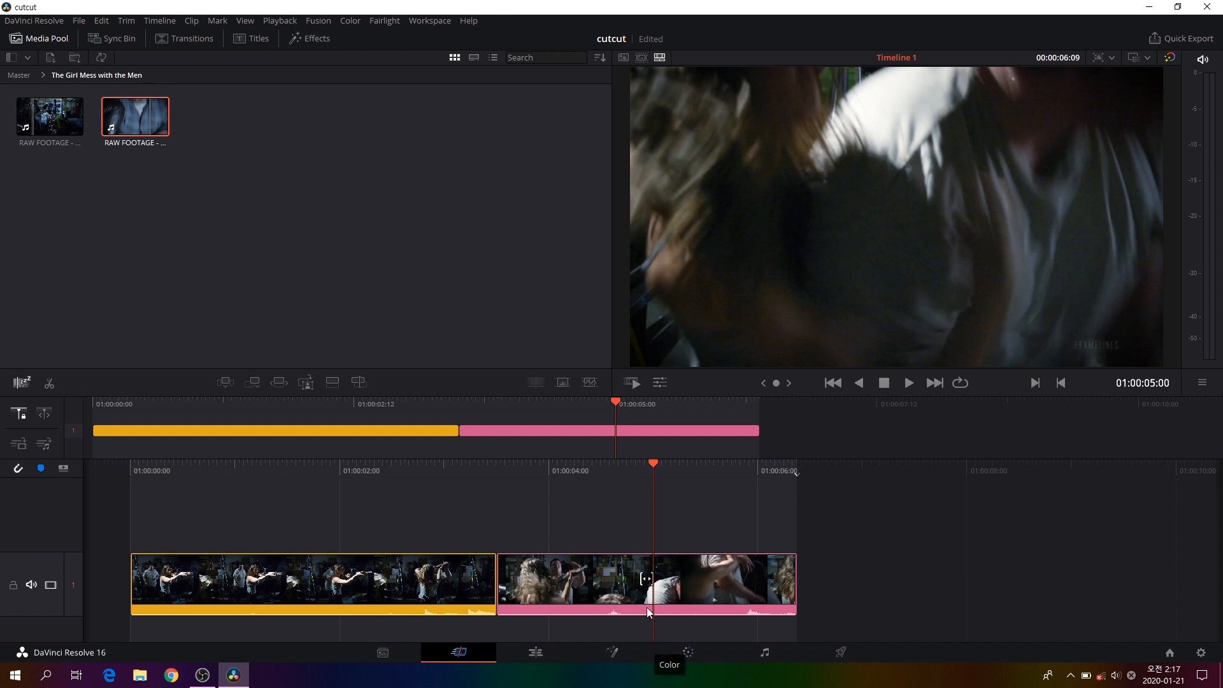
Ripple-trim the start of the pink clip to its frame at 01:00:05:00, keeping it joined to the yellow clip
{"action": "left_click", "coordinate": [569, 595]}
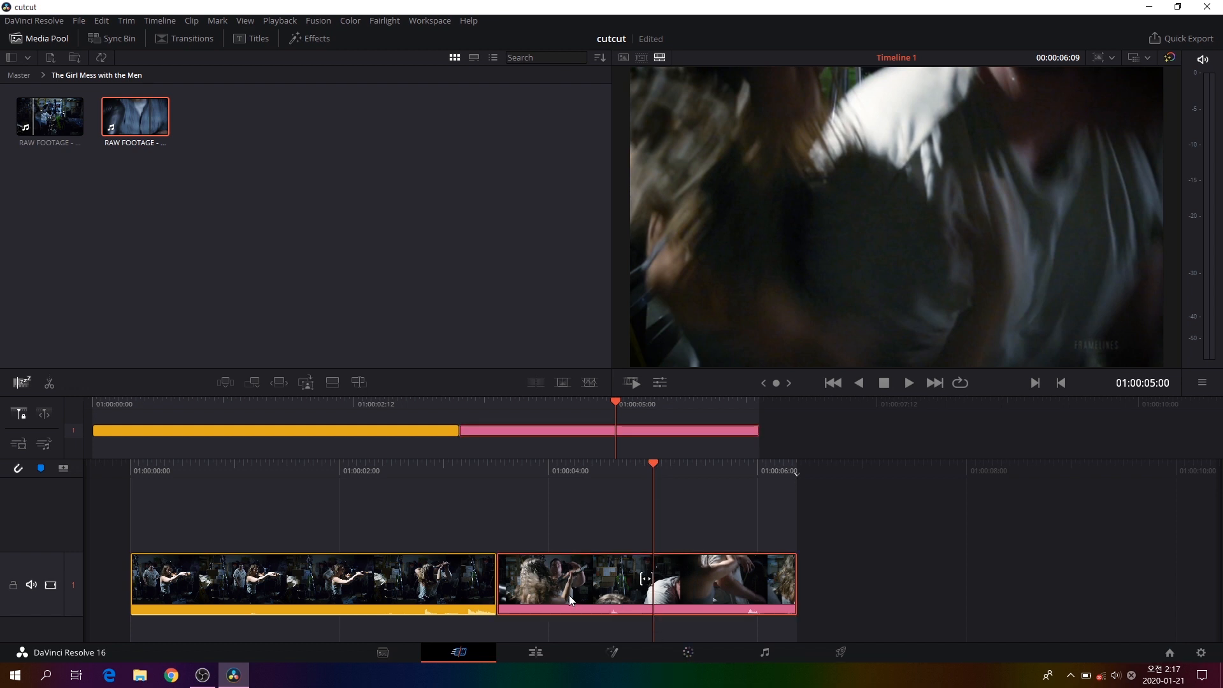
{"action": "left_click", "coordinate": [503, 593]}
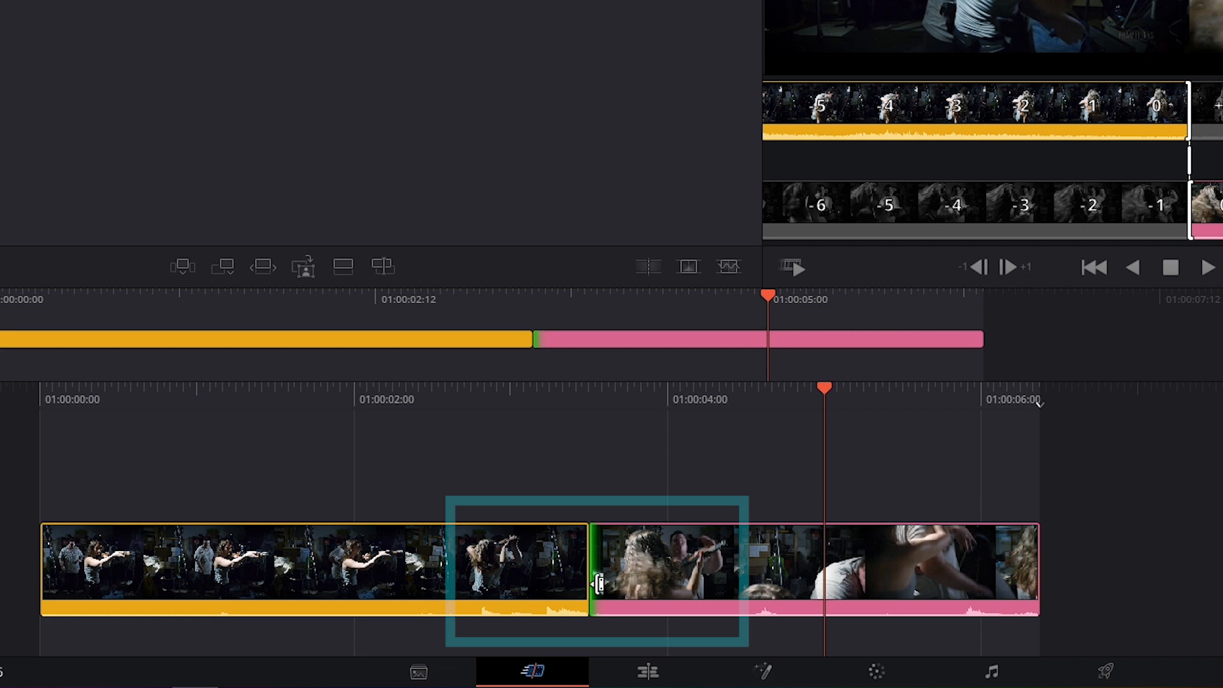
{"action": "left_click", "coordinate": [597, 583]}
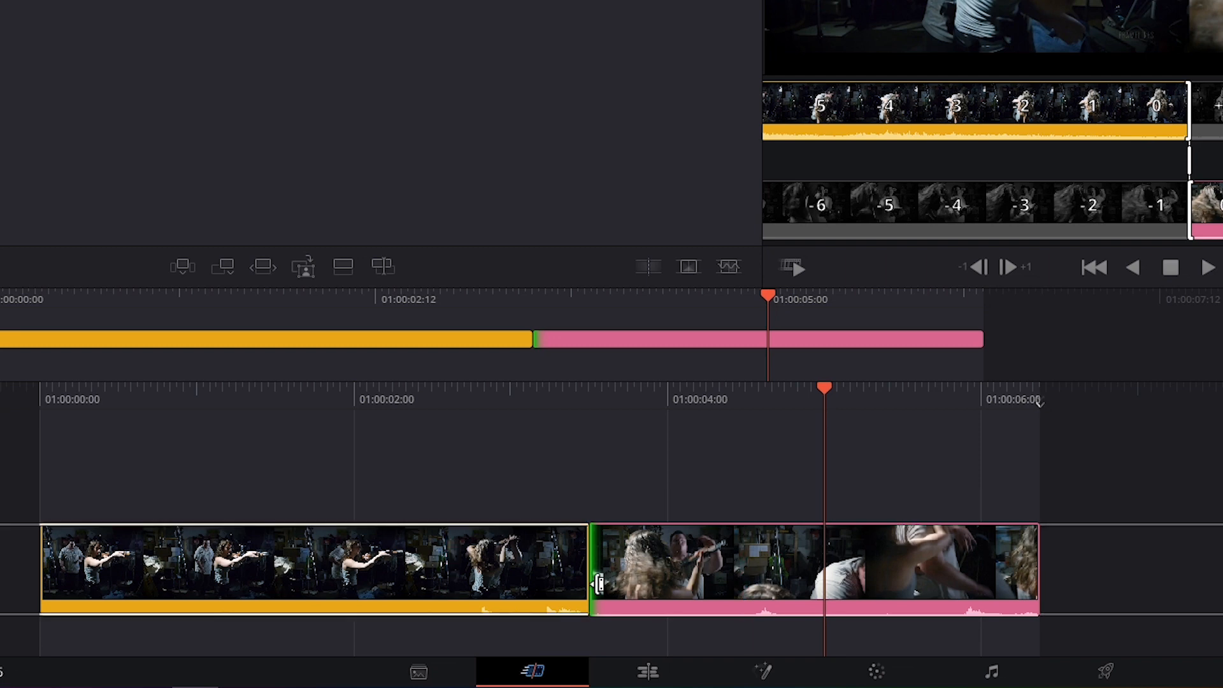
{"action": "left_click_drag", "start_coordinate": [597, 584], "coordinate": [630, 586]}
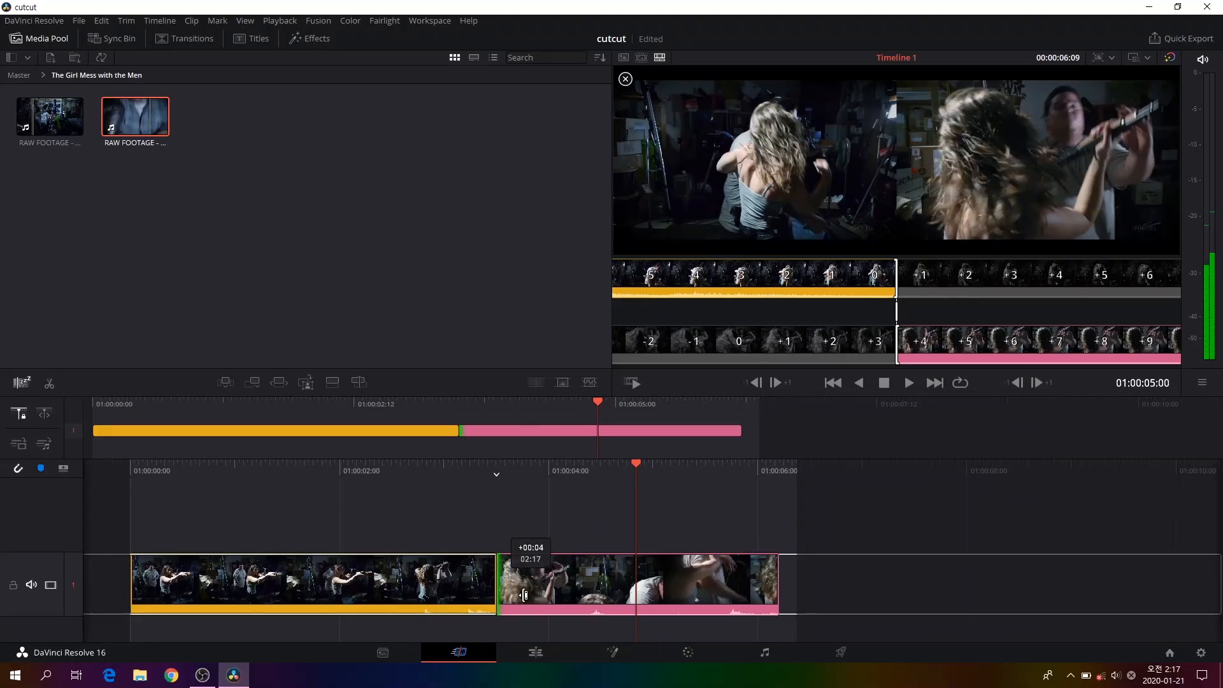
{"action": "left_click_drag", "start_coordinate": [524, 595], "coordinate": [656, 571]}
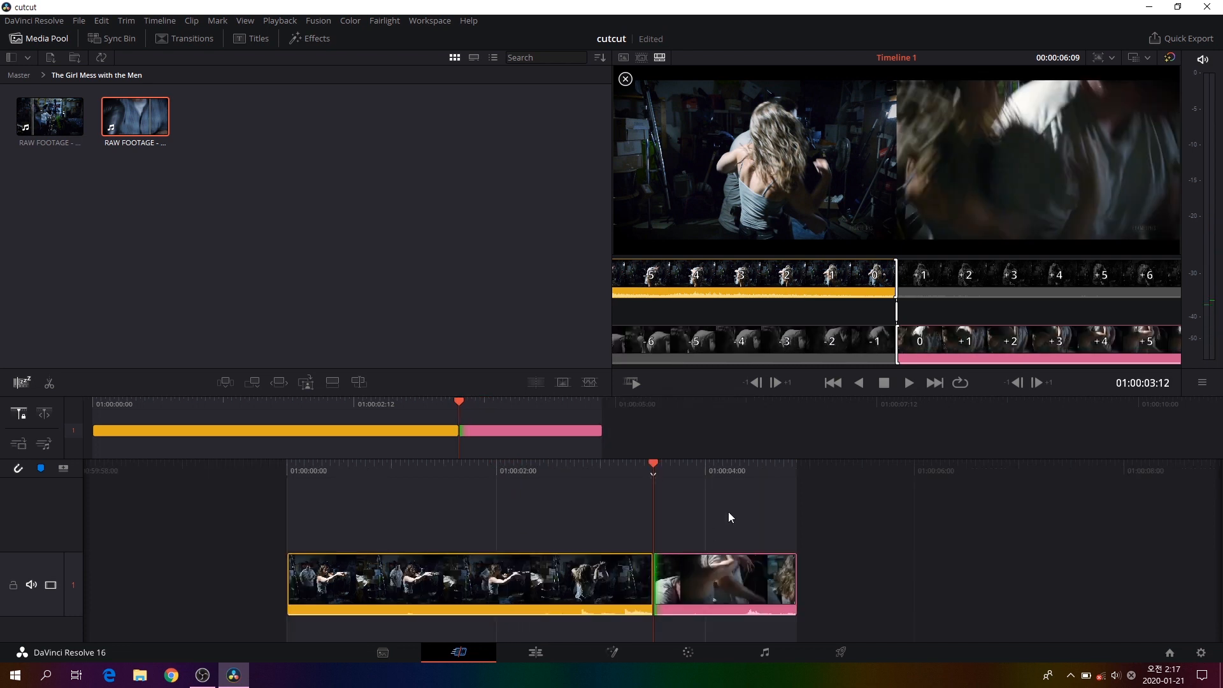
Play the timeline from its start across the ripple-trimmed cut, stopping at 01:00:04:10
{"action": "key", "text": "Home"}
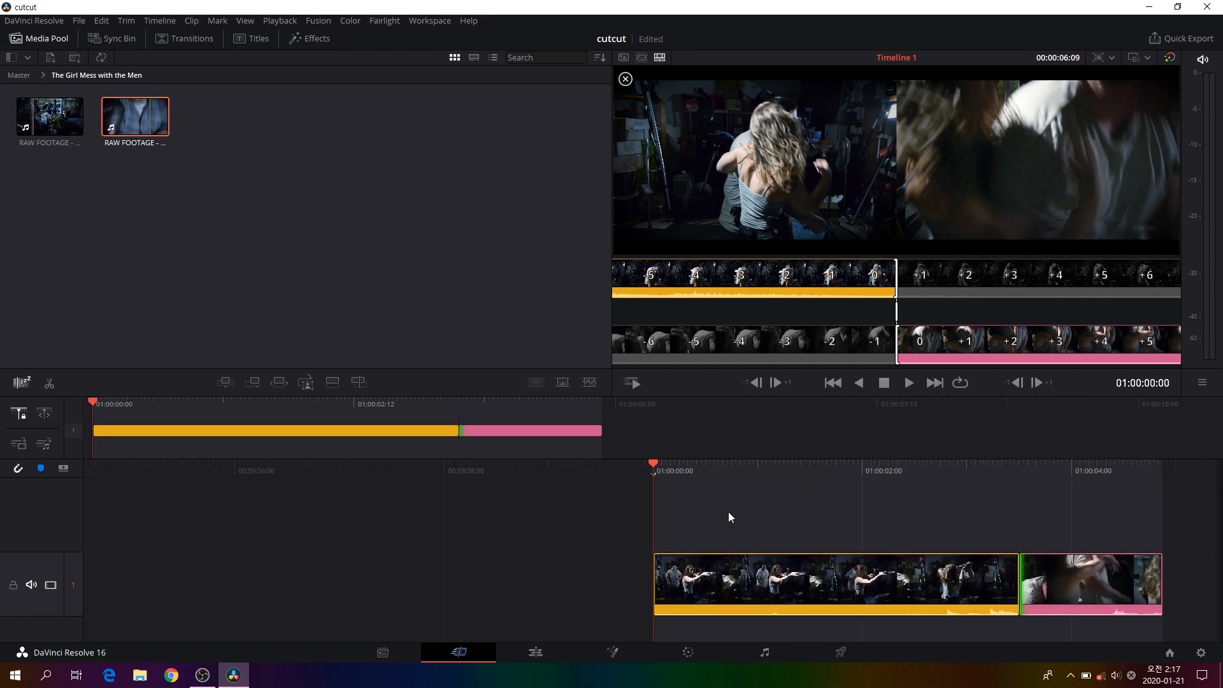
{"action": "key", "text": "space"}
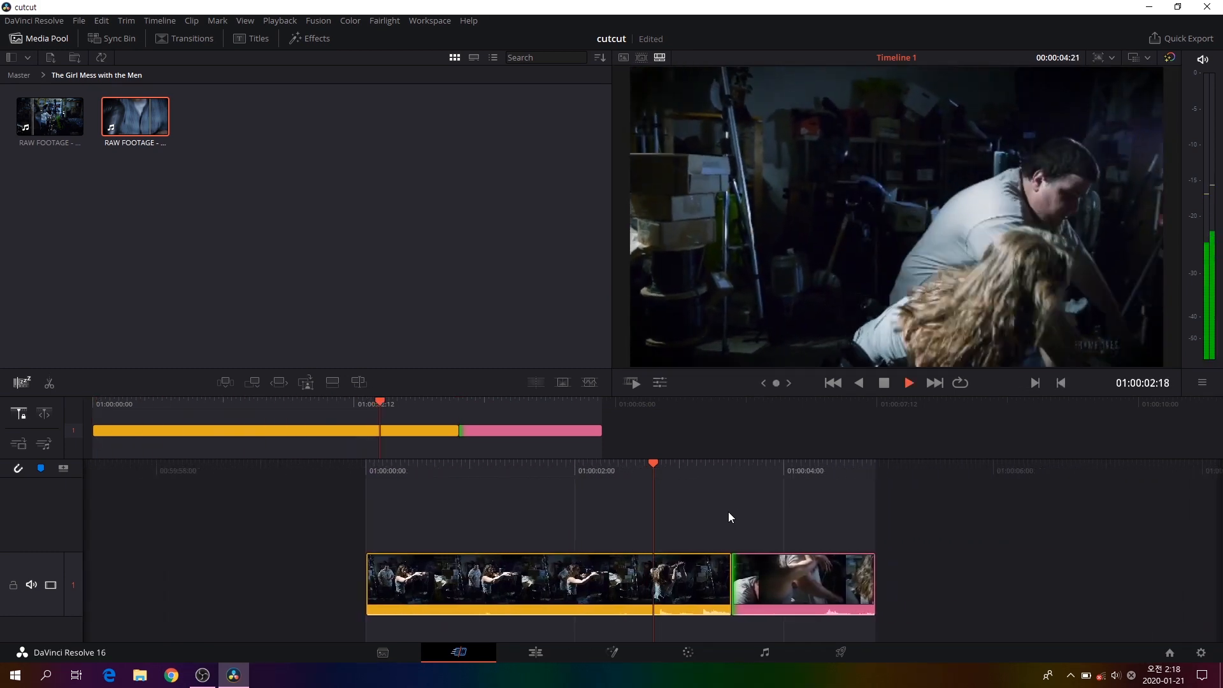
{"action": "key", "text": "space"}
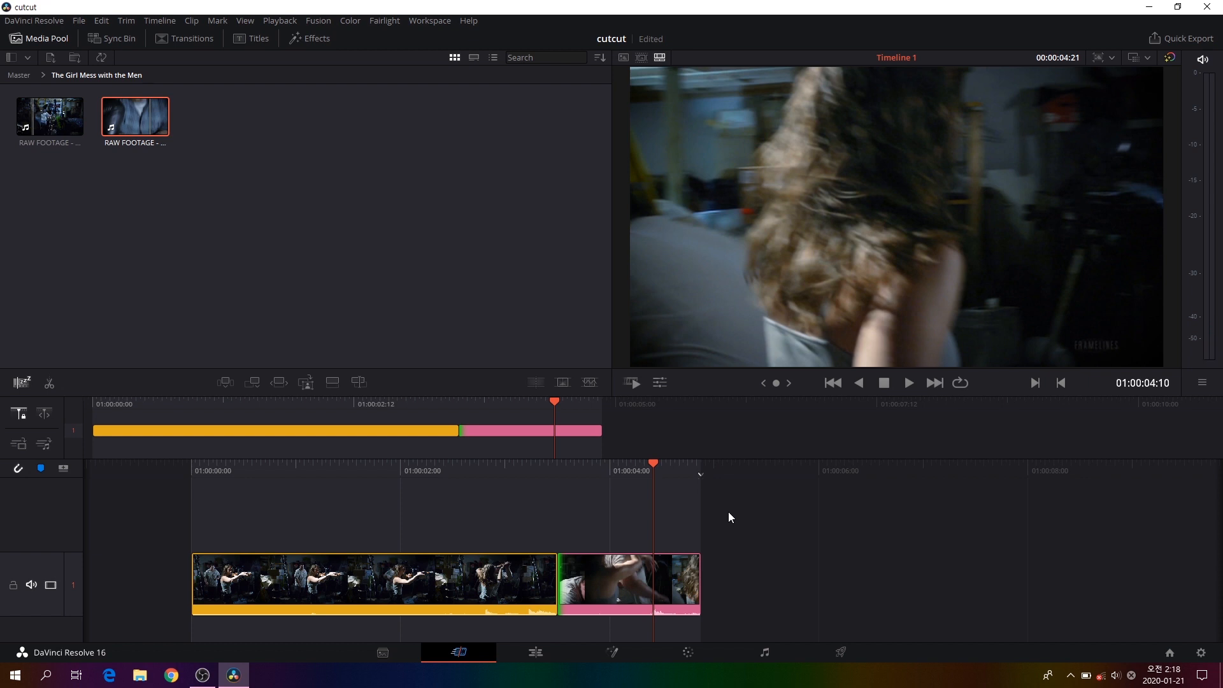
Return to the cut and ripple-extend the pink clip's start earlier, finishing with single-frame trims until the playhead reads 01:00:05:09
{"action": "key", "text": "Up"}
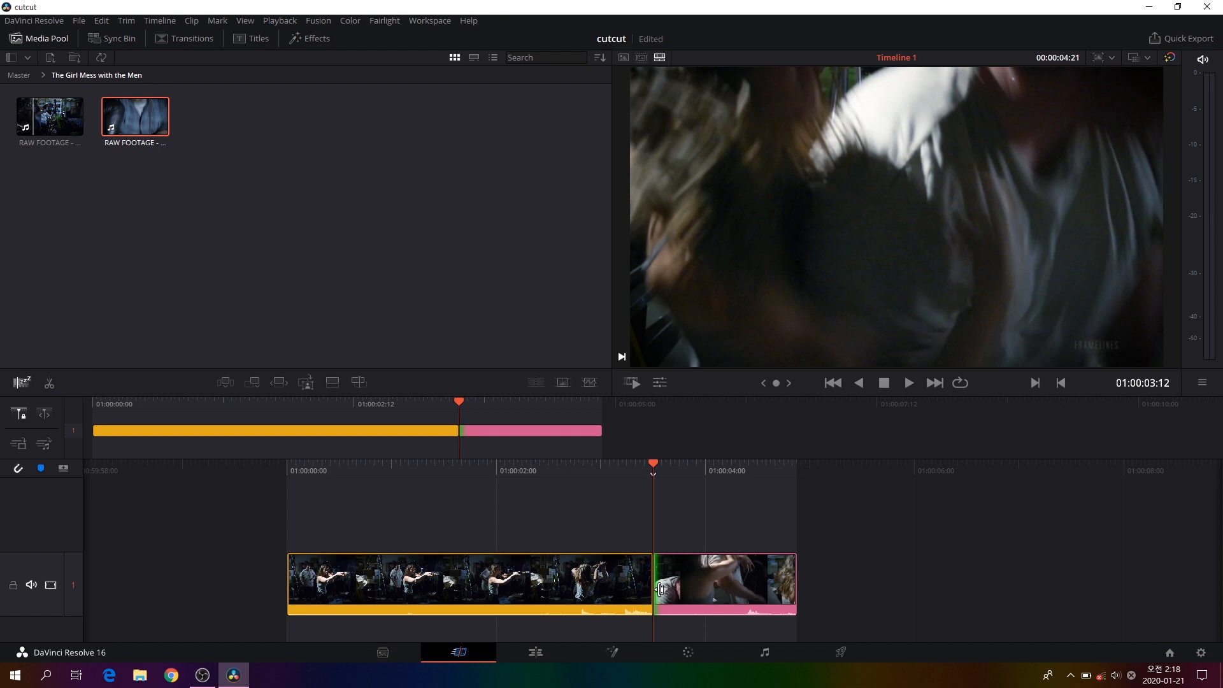
{"action": "left_click_drag", "start_coordinate": [655, 589], "coordinate": [566, 581]}
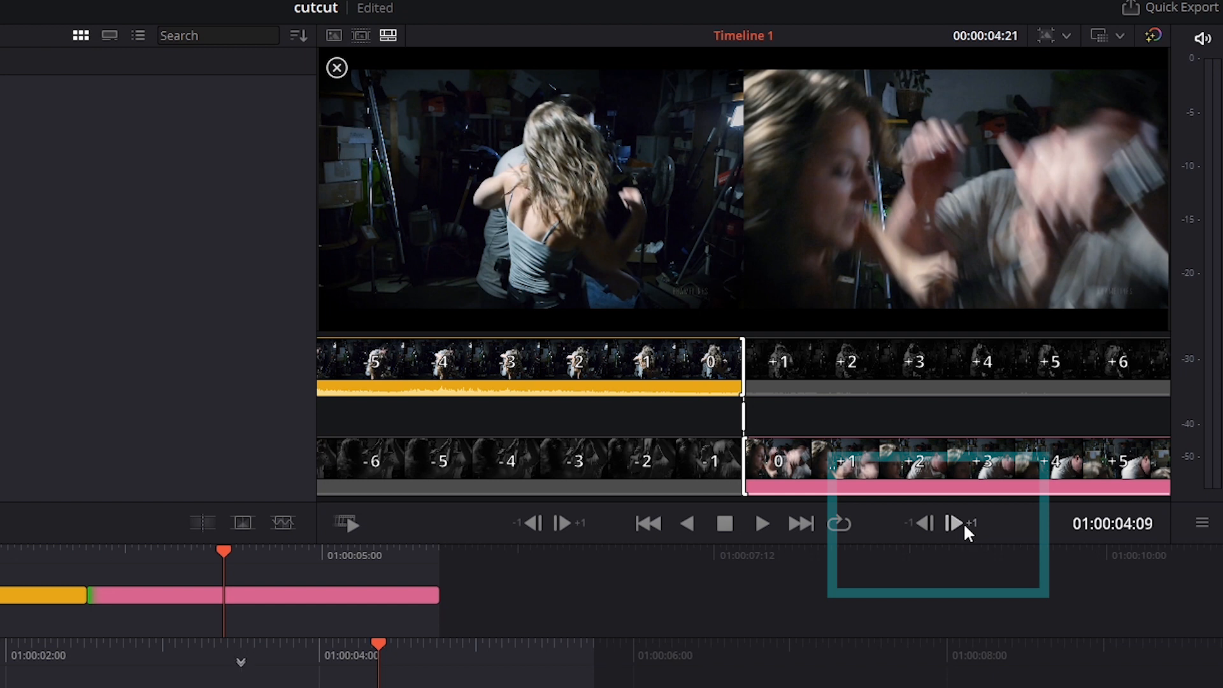
{"action": "left_click", "coordinate": [925, 519]}
{"action": "left_click", "coordinate": [925, 520]}
{"action": "left_click", "coordinate": [925, 519]}
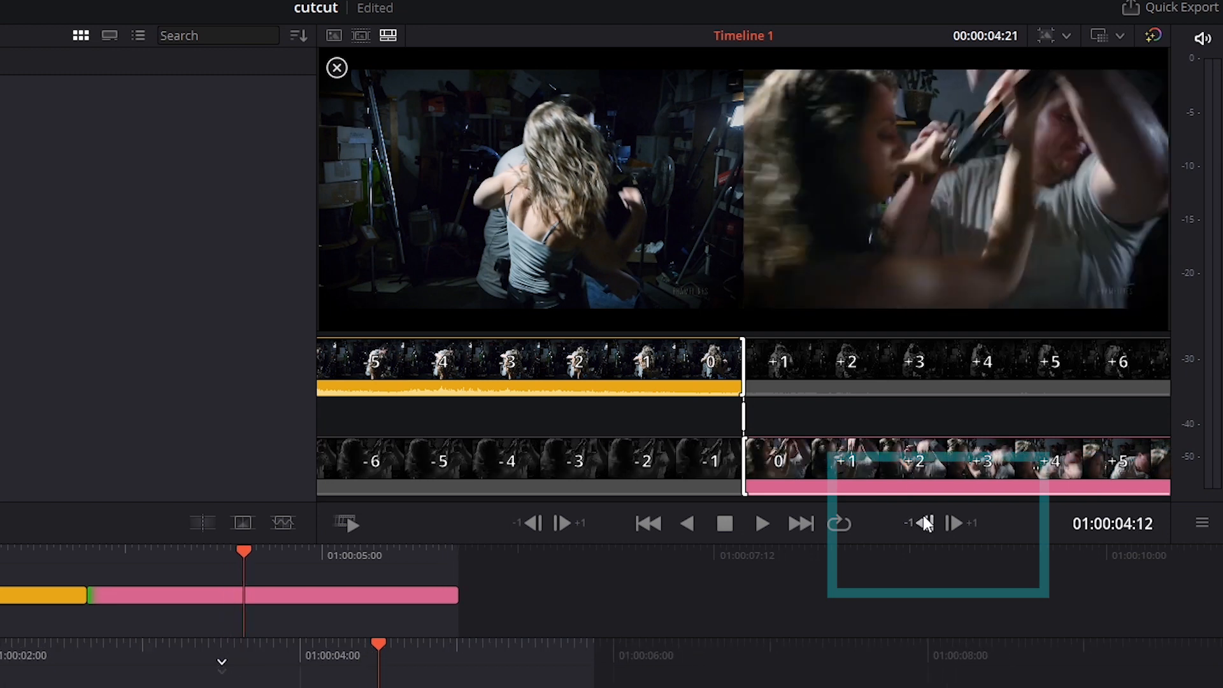
{"action": "left_click", "coordinate": [925, 522]}
{"action": "left_click", "coordinate": [926, 522]}
{"action": "left_click", "coordinate": [926, 522]}
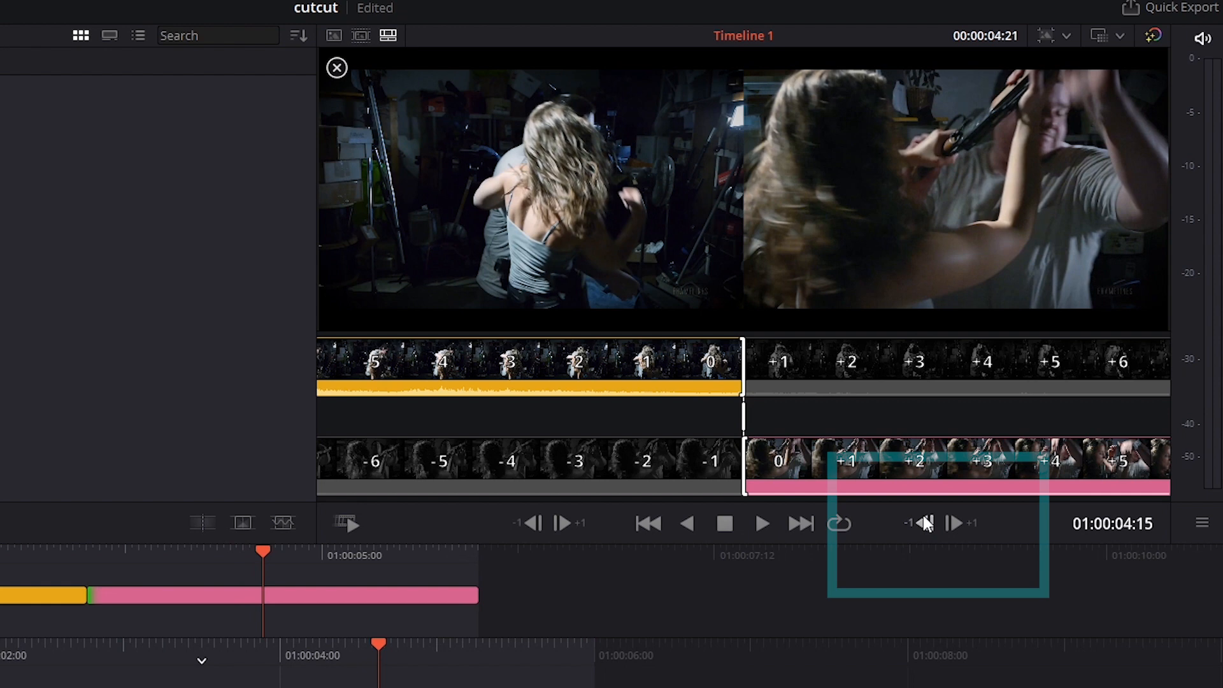
{"action": "left_click", "coordinate": [925, 523]}
{"action": "left_click", "coordinate": [925, 522]}
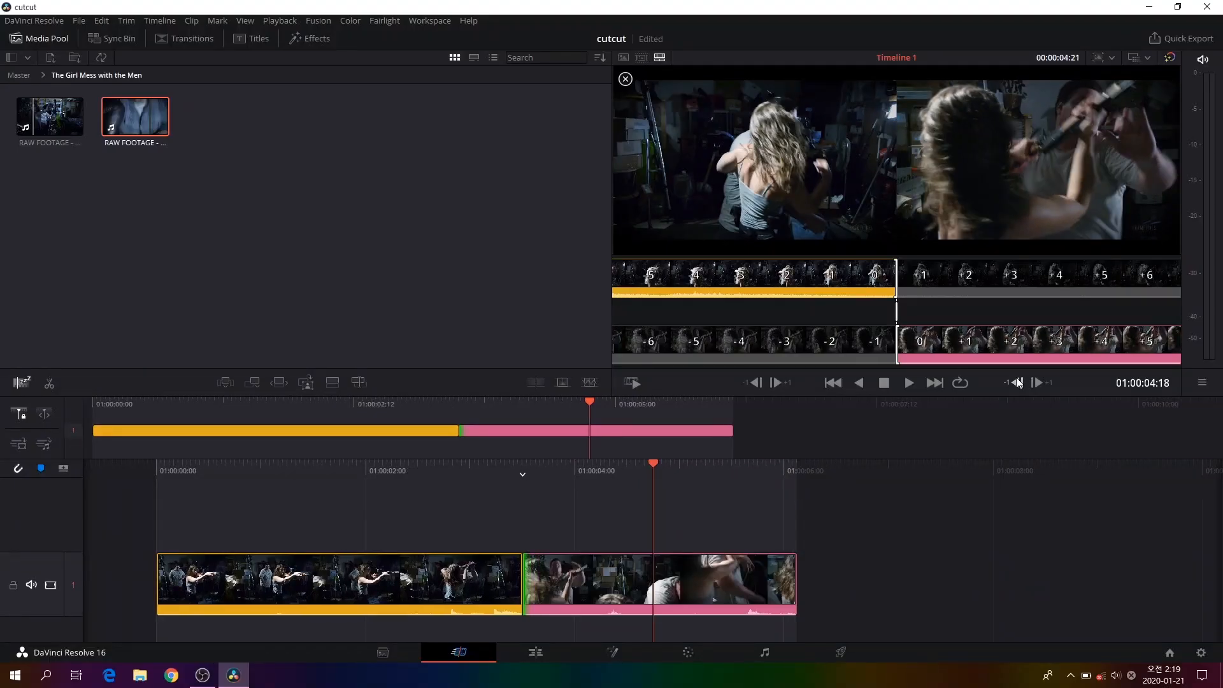
{"action": "left_click", "coordinate": [925, 522]}
{"action": "left_click", "coordinate": [1018, 383]}
{"action": "left_click", "coordinate": [1018, 383]}
{"action": "left_click", "coordinate": [1019, 382]}
{"action": "left_click", "coordinate": [1018, 383]}
{"action": "left_click", "coordinate": [1018, 383]}
{"action": "left_click", "coordinate": [1018, 383]}
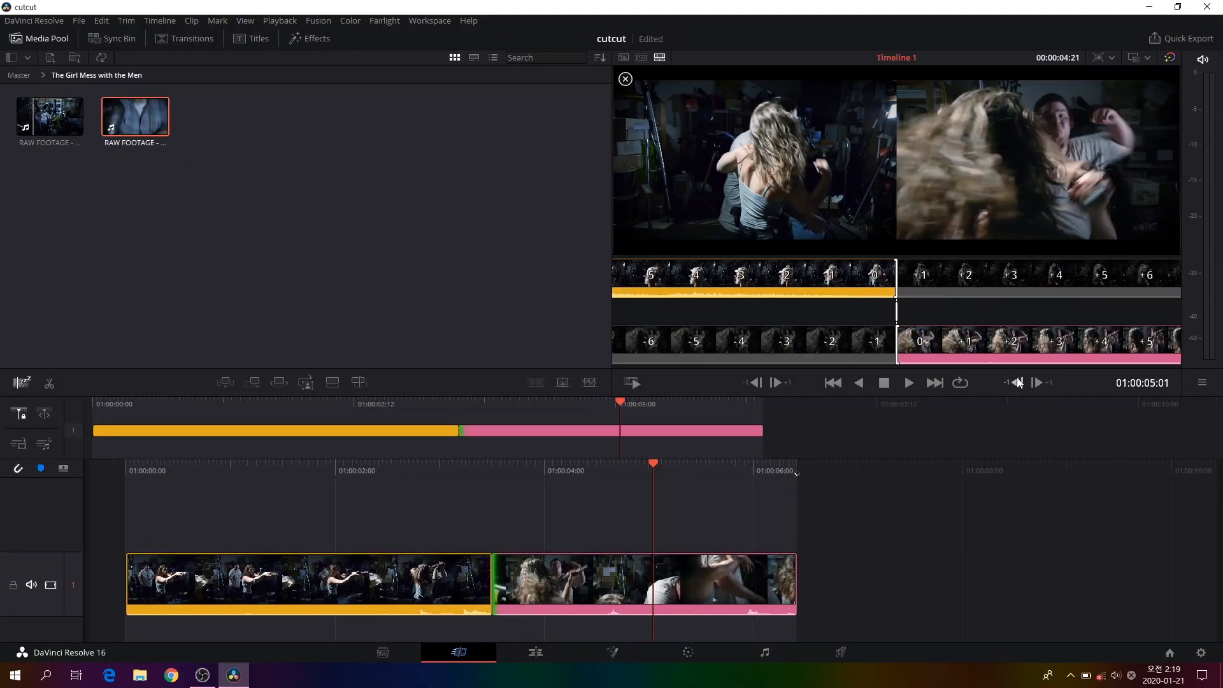
{"action": "left_click", "coordinate": [1018, 383]}
{"action": "left_click", "coordinate": [1018, 383]}
{"action": "left_click", "coordinate": [1018, 383]}
{"action": "left_click", "coordinate": [1018, 383]}
{"action": "left_click", "coordinate": [1018, 382]}
{"action": "left_click", "coordinate": [1018, 383]}
{"action": "left_click", "coordinate": [1018, 383]}
{"action": "left_click", "coordinate": [1018, 383]}
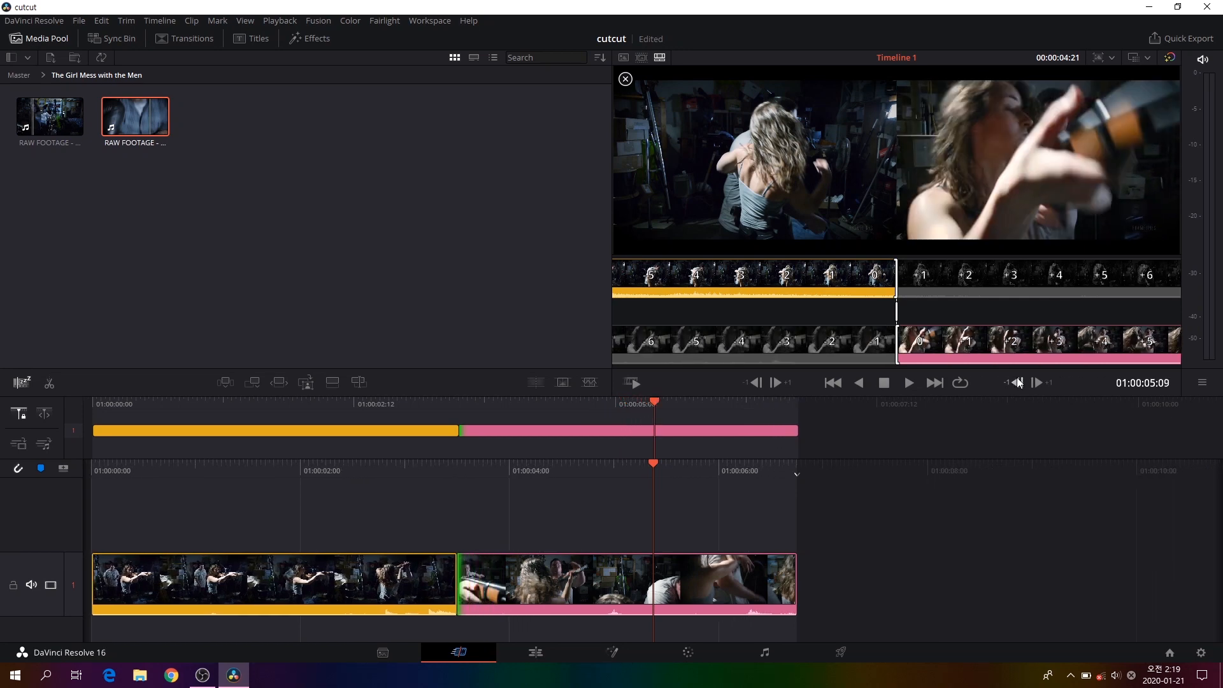
Ripple-extend the pink clip's start a few more single frames earlier, until the playhead reads 01:00:05:13
{"action": "left_click", "coordinate": [1018, 383]}
{"action": "left_click", "coordinate": [1018, 383]}
{"action": "left_click", "coordinate": [1018, 383]}
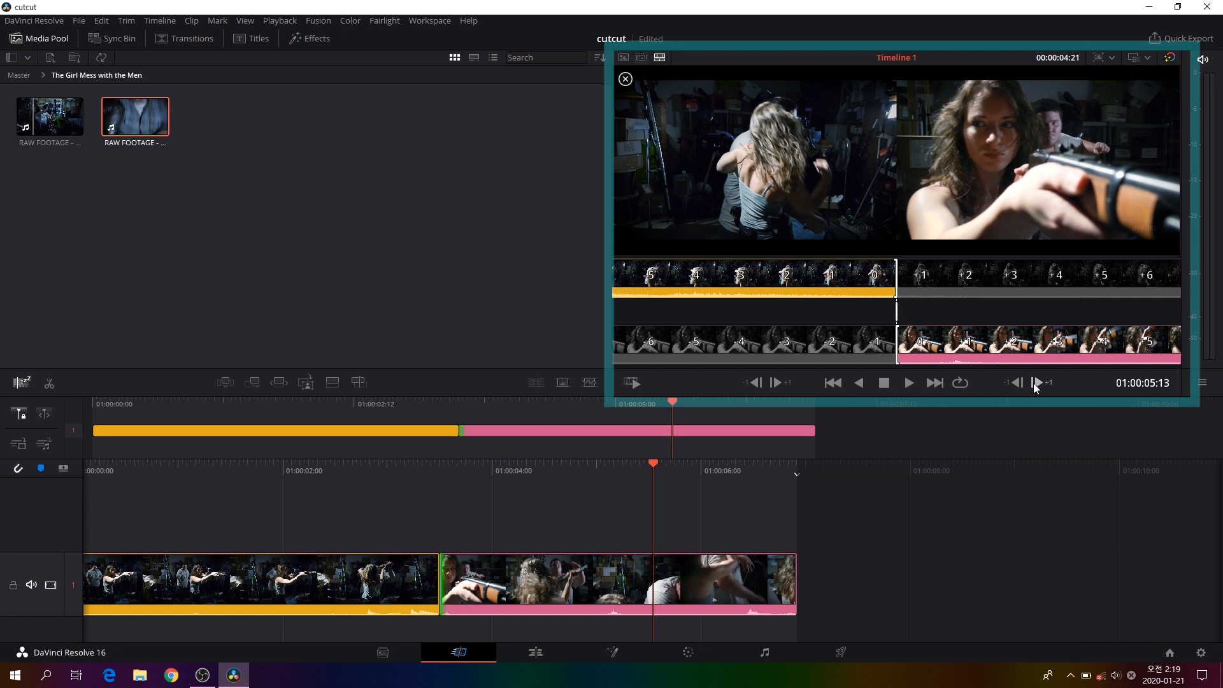
Ripple-trim the pink clip's start frame by frame to match the yellow clip's last frame, finishing at 01:00:03:13, and close the trim editor
{"action": "left_click", "coordinate": [1036, 383]}
{"action": "left_click", "coordinate": [1036, 383]}
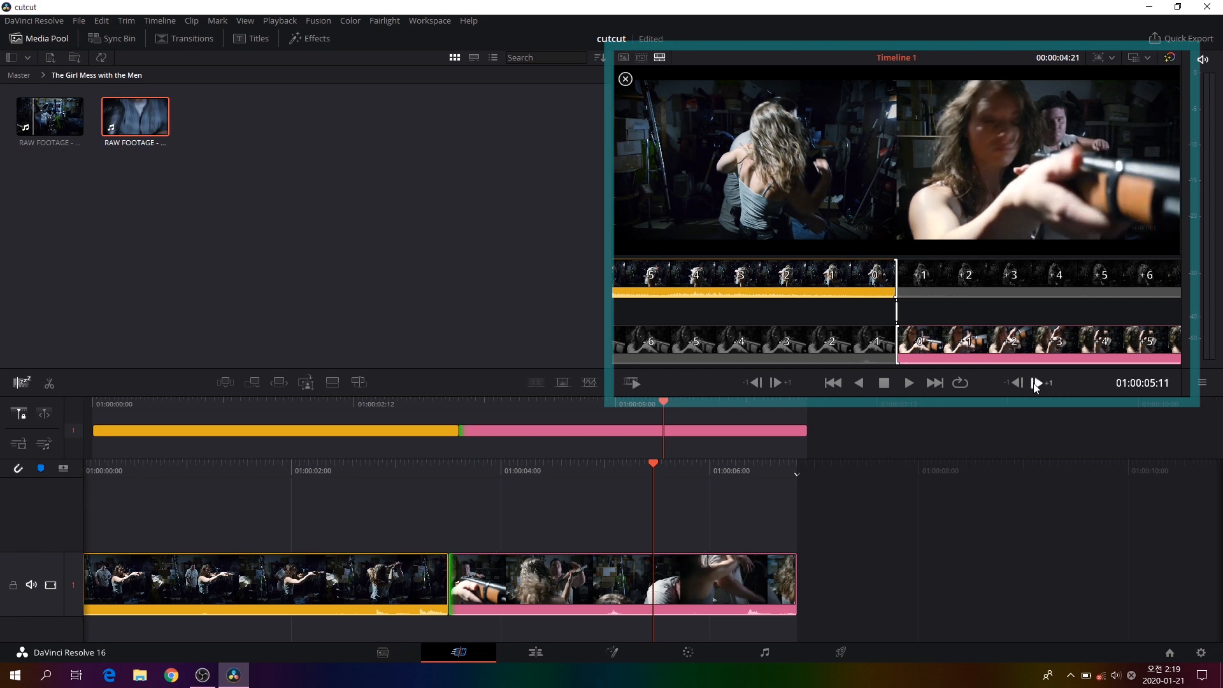
{"action": "left_click", "coordinate": [1036, 383]}
{"action": "left_click", "coordinate": [1036, 383]}
{"action": "left_click", "coordinate": [1036, 383]}
{"action": "left_click", "coordinate": [1036, 383]}
{"action": "left_click", "coordinate": [1036, 382]}
{"action": "left_click", "coordinate": [1036, 383]}
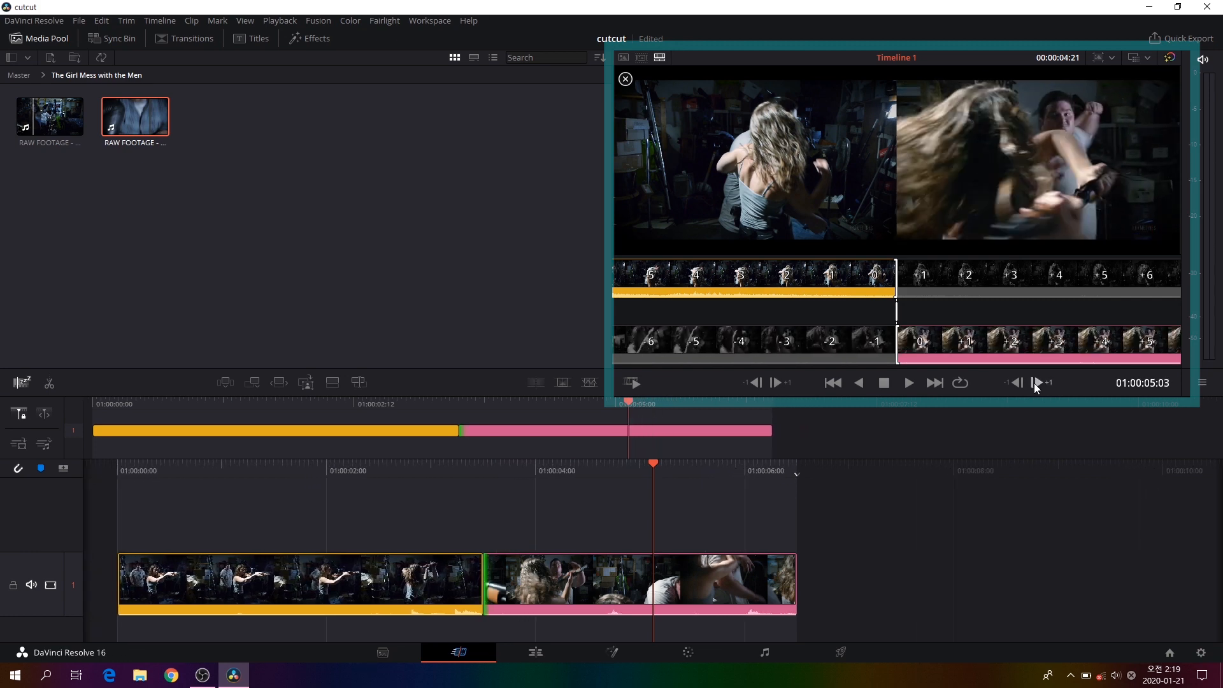
{"action": "left_click", "coordinate": [1036, 382]}
{"action": "left_click", "coordinate": [1036, 383]}
{"action": "left_click", "coordinate": [1036, 383]}
{"action": "left_click", "coordinate": [1036, 383]}
{"action": "left_click", "coordinate": [1036, 383]}
{"action": "left_click", "coordinate": [1036, 383]}
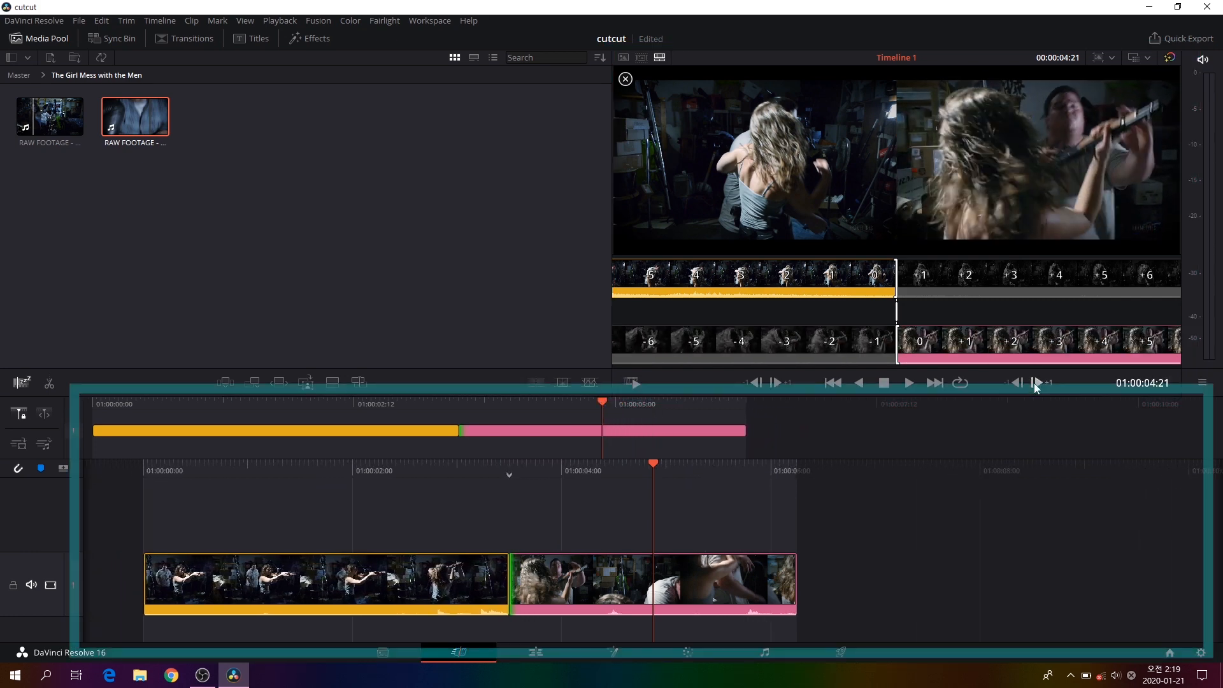
{"action": "left_click", "coordinate": [1036, 383]}
{"action": "left_click", "coordinate": [1036, 383]}
{"action": "left_click", "coordinate": [1036, 383]}
{"action": "left_click", "coordinate": [1036, 383]}
{"action": "left_click", "coordinate": [1036, 383]}
{"action": "left_click", "coordinate": [1036, 383]}
{"action": "left_click", "coordinate": [1035, 383]}
{"action": "left_click", "coordinate": [1036, 383]}
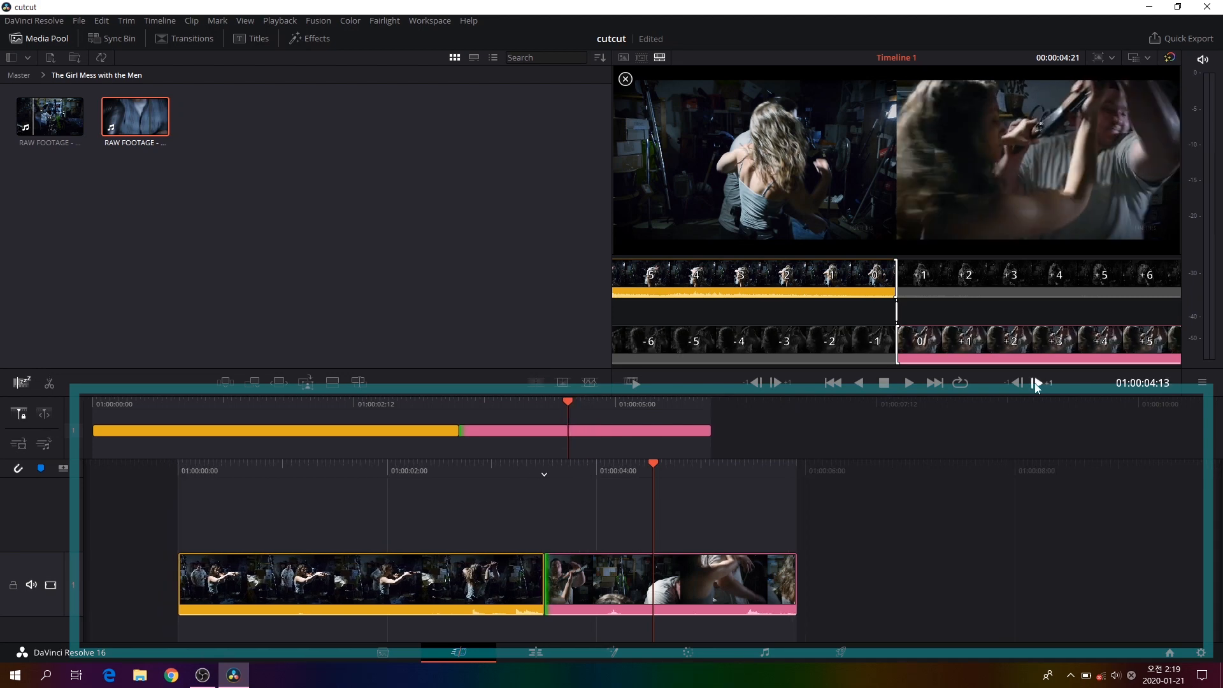
{"action": "left_click", "coordinate": [1036, 383]}
{"action": "left_click", "coordinate": [1036, 383]}
{"action": "left_click", "coordinate": [1036, 383]}
{"action": "left_click", "coordinate": [1036, 383]}
{"action": "left_click", "coordinate": [1035, 383]}
{"action": "left_click", "coordinate": [1036, 382]}
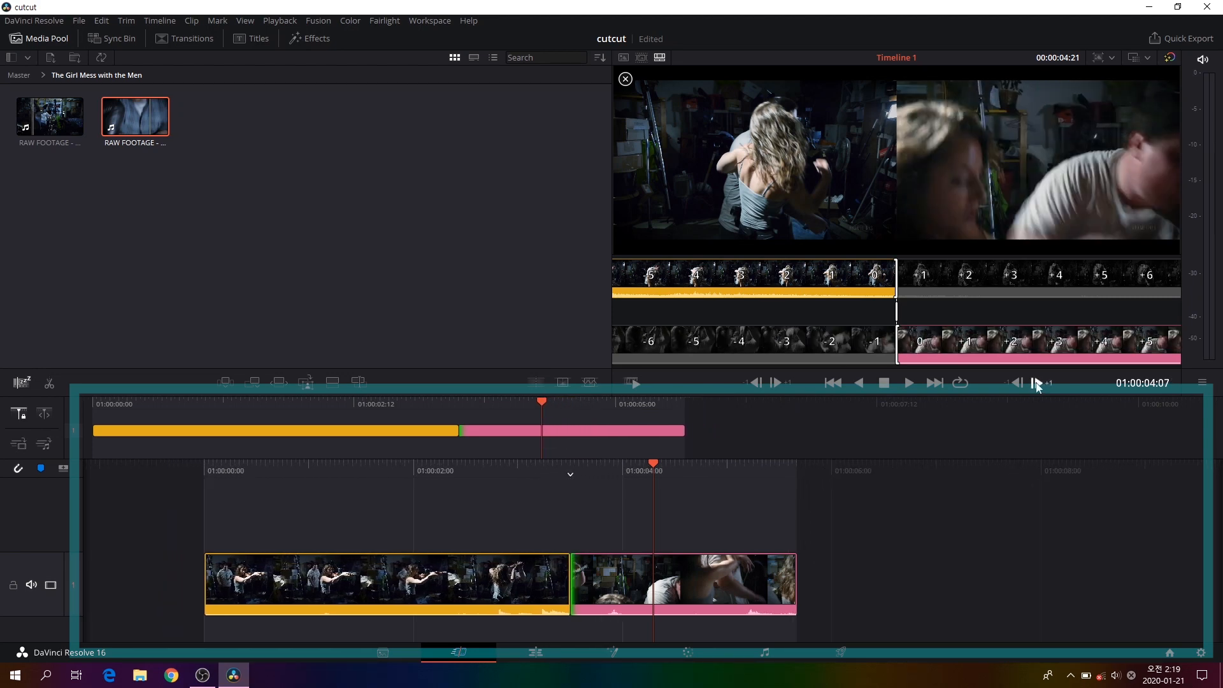
{"action": "left_click", "coordinate": [1036, 383]}
{"action": "left_click", "coordinate": [1036, 383]}
{"action": "left_click", "coordinate": [1035, 383]}
{"action": "left_click", "coordinate": [1037, 383]}
{"action": "left_click", "coordinate": [1037, 383]}
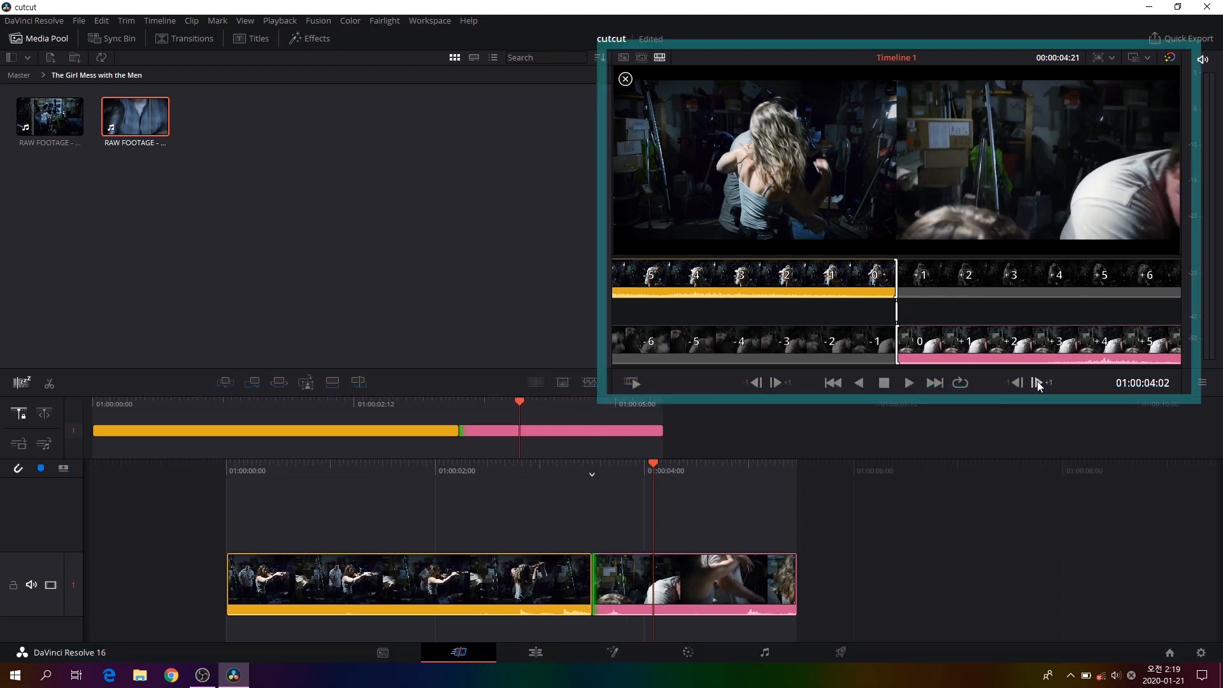
{"action": "left_click", "coordinate": [1037, 383]}
{"action": "left_click", "coordinate": [1038, 383]}
{"action": "left_click", "coordinate": [1037, 383]}
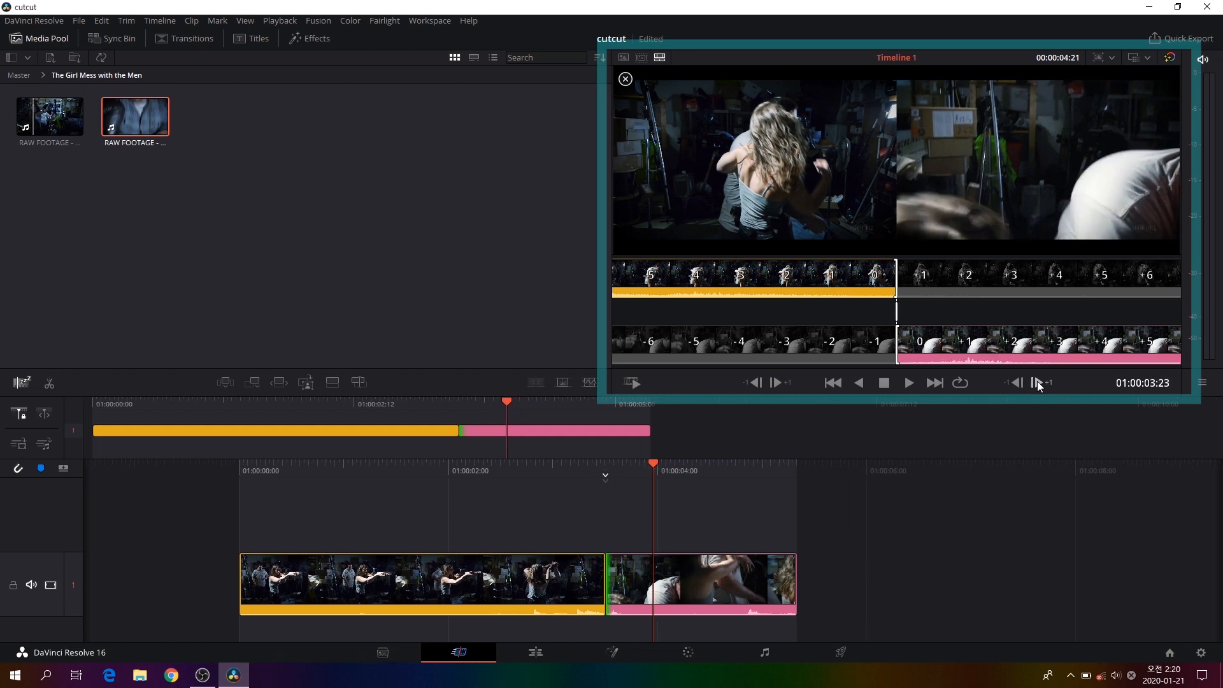
{"action": "left_click", "coordinate": [1037, 383]}
{"action": "left_click", "coordinate": [1037, 383]}
{"action": "left_click", "coordinate": [1037, 383]}
{"action": "left_click", "coordinate": [1037, 382]}
{"action": "left_click", "coordinate": [1038, 383]}
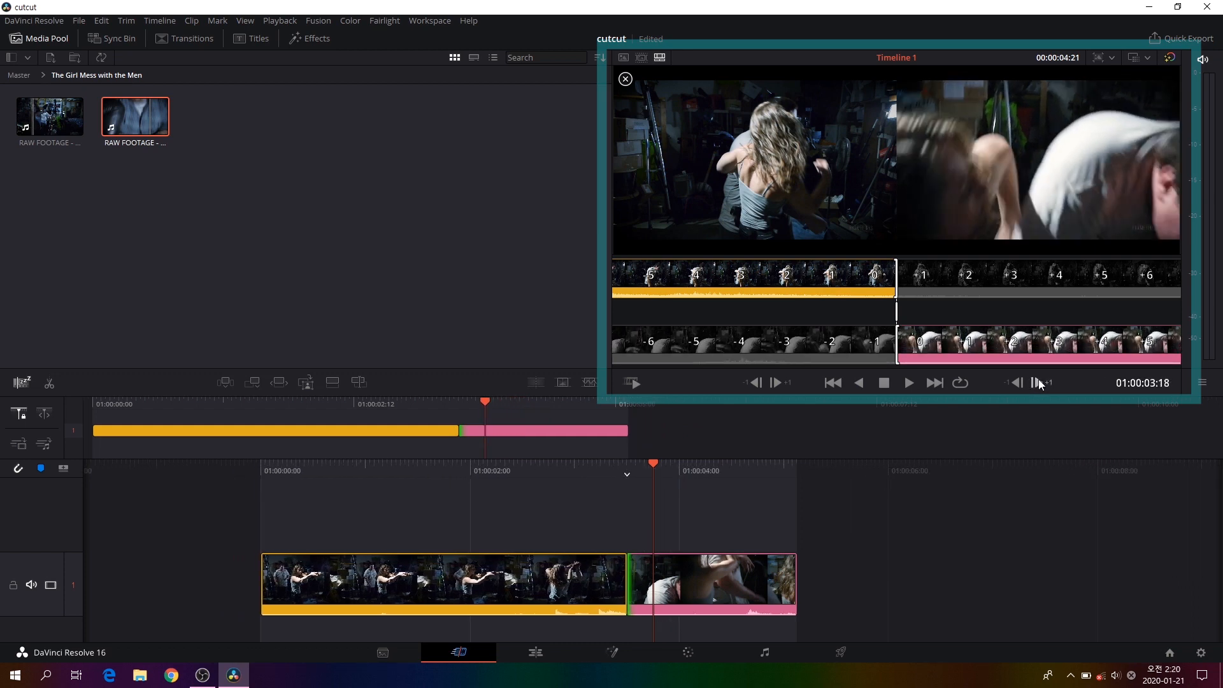
{"action": "left_click", "coordinate": [1038, 382]}
{"action": "left_click", "coordinate": [1037, 383]}
{"action": "left_click", "coordinate": [1037, 382]}
{"action": "left_click", "coordinate": [1037, 383]}
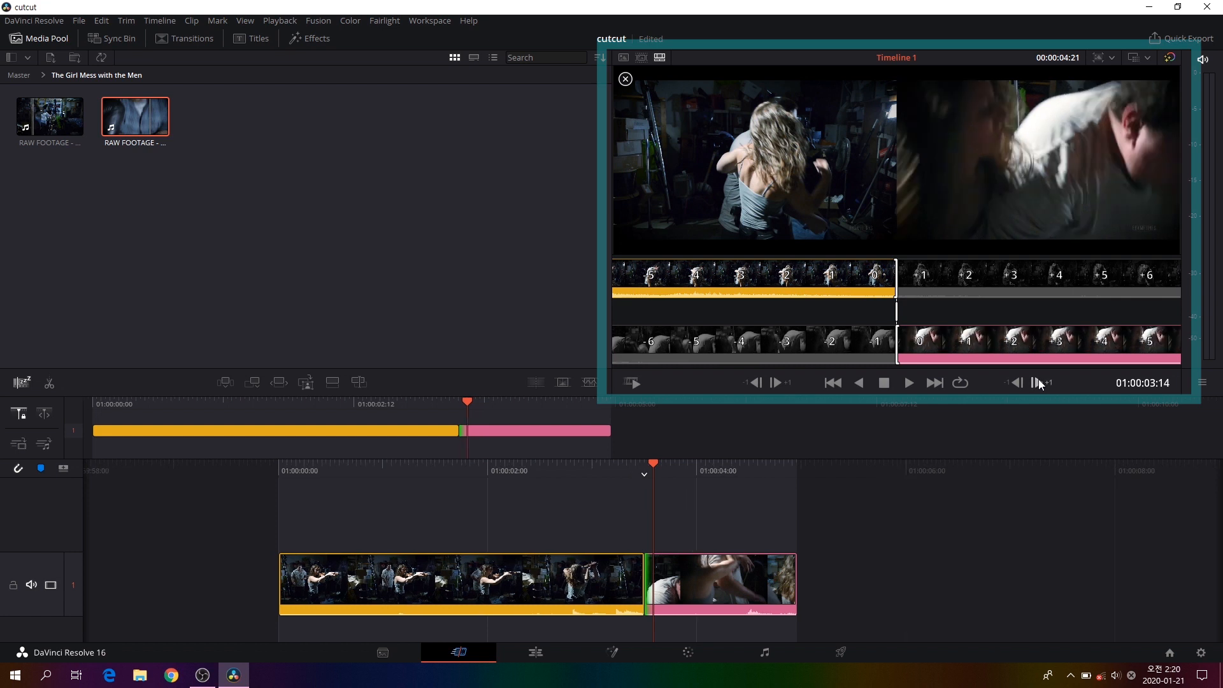
{"action": "left_click", "coordinate": [1038, 383]}
{"action": "left_click", "coordinate": [1037, 383]}
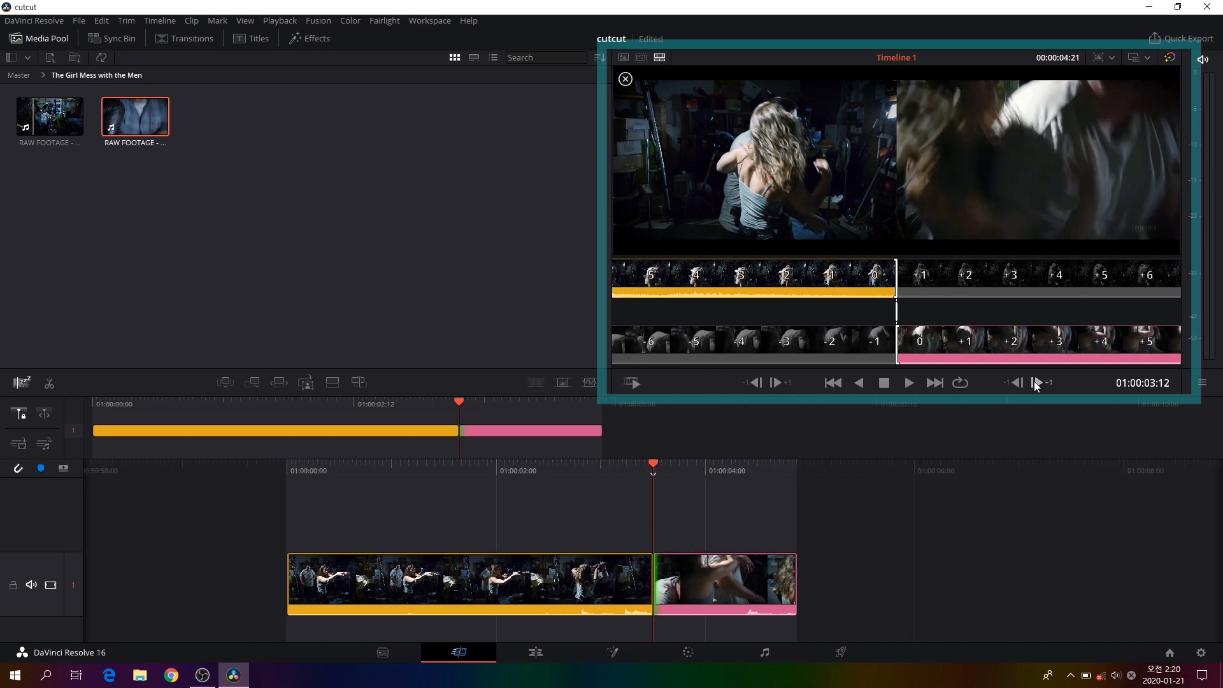
{"action": "left_click", "coordinate": [1014, 384]}
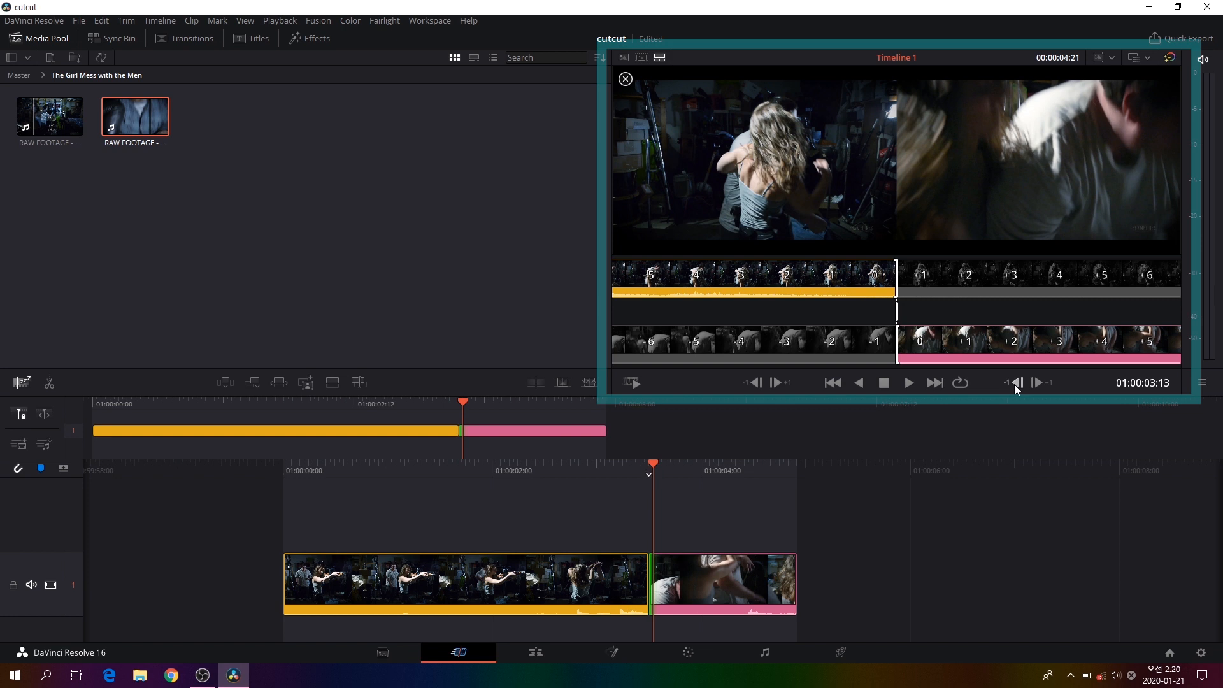
{"action": "left_click", "coordinate": [850, 517]}
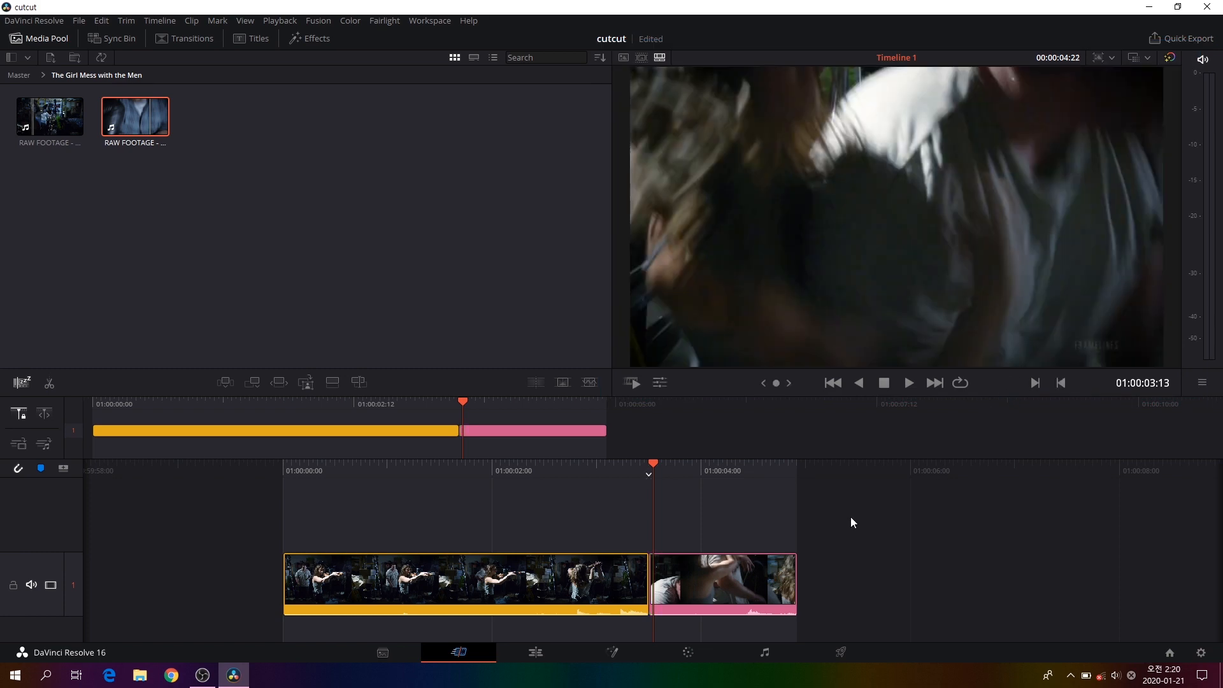
Play the timeline from its start across the trimmed cut, stopping at 01:00:04:06
{"action": "key", "text": "Home"}
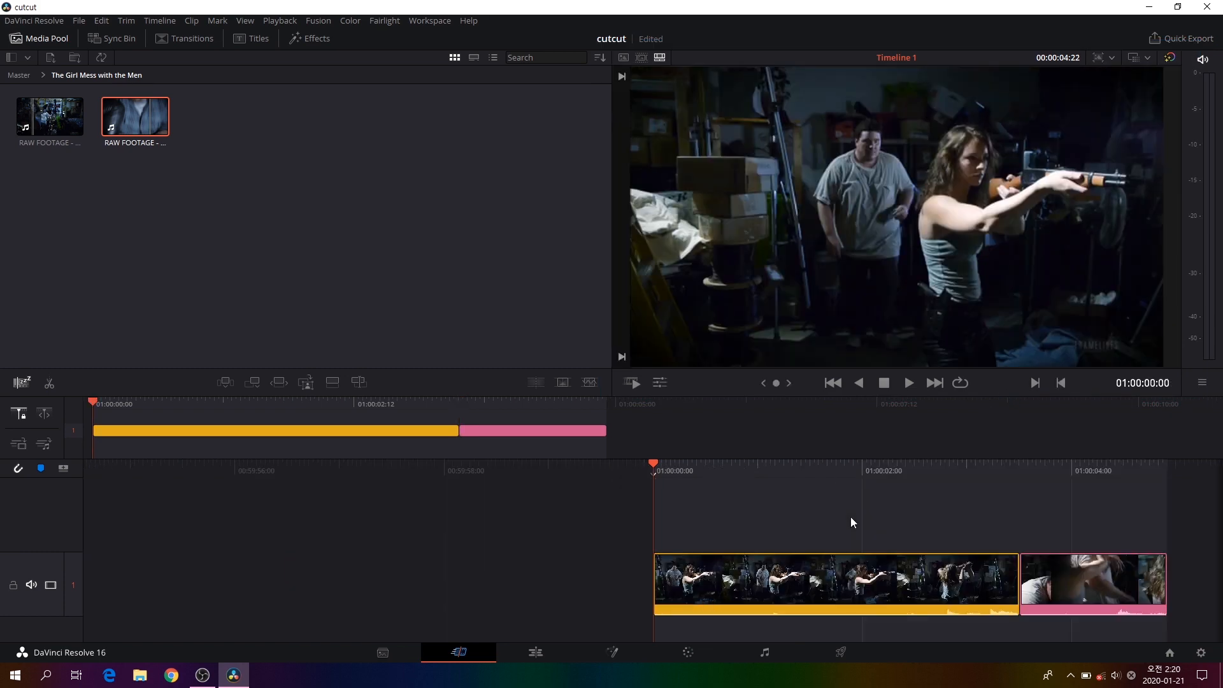
{"action": "key", "text": "space"}
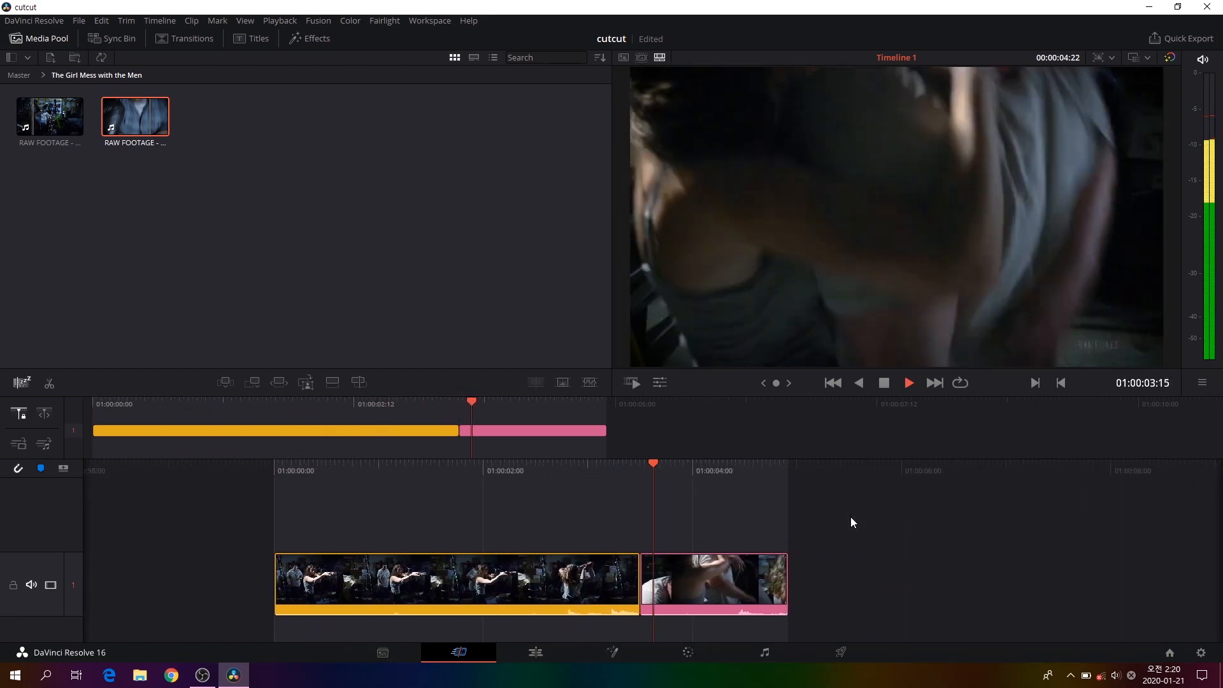
{"action": "key", "text": "space"}
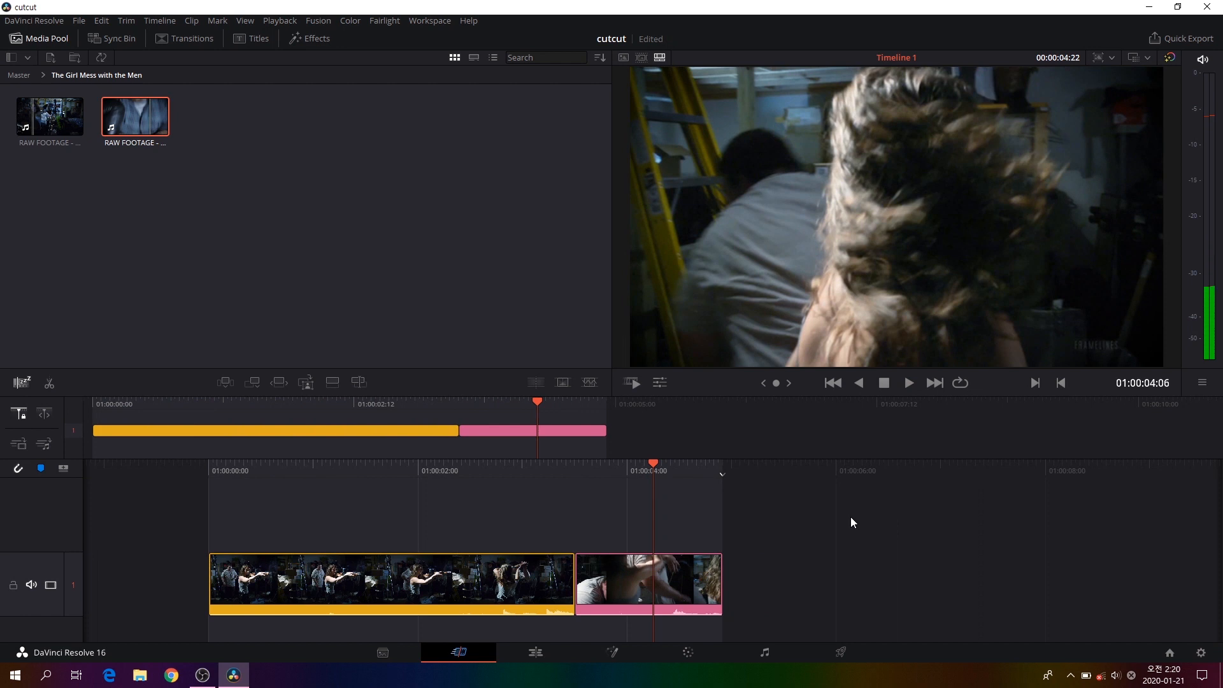
Step backward frame by frame across the cut into the yellow clip, down to 01:00:02:05, to examine the action match
{"action": "key", "text": "Left"}
{"action": "key", "text": "Left"}
{"action": "key", "text": "Left"}
{"action": "key", "text": "Left"}
{"action": "key", "text": "Left"}
{"action": "key", "text": "Left"}
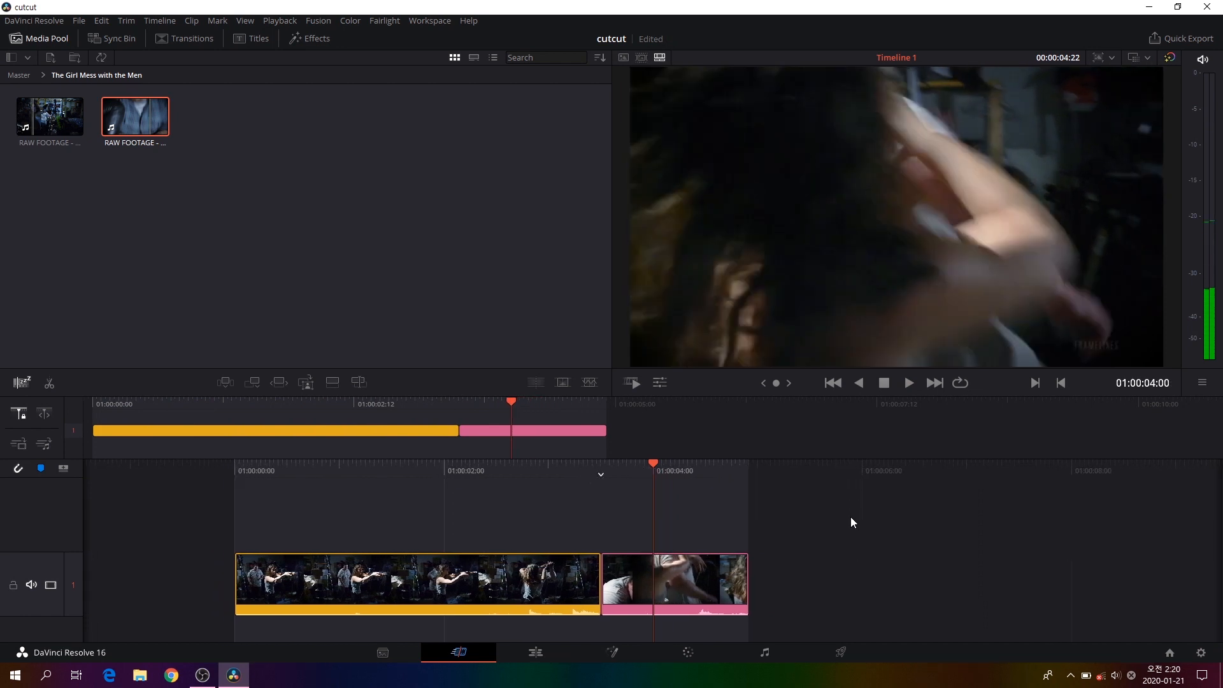
{"action": "key", "text": "Left"}
{"action": "key", "text": "Left"}
{"action": "key", "text": "Left"}
{"action": "key", "text": "Left"}
{"action": "key", "text": "Left"}
{"action": "key", "text": "Left"}
{"action": "key", "text": "Left"}
{"action": "key", "text": "Left"}
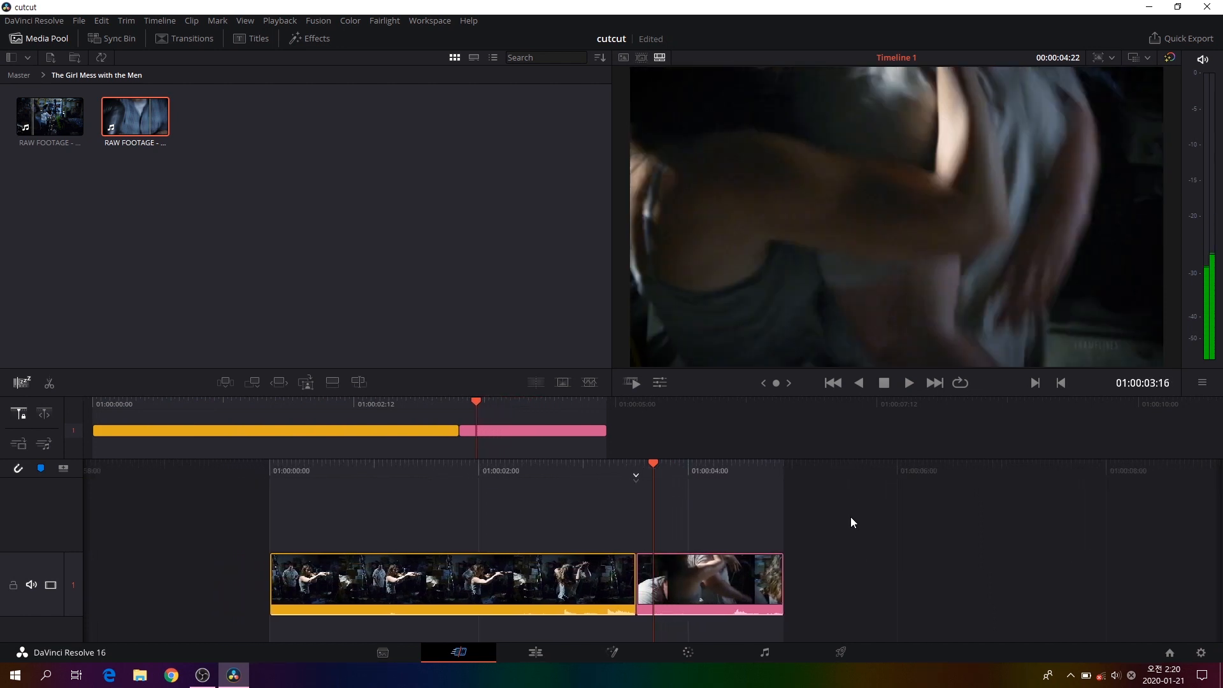
{"action": "key", "text": "Left"}
{"action": "key", "text": "Left"}
{"action": "key", "text": "Left"}
{"action": "key", "text": "Left"}
{"action": "key", "text": "Left"}
{"action": "key", "text": "Left"}
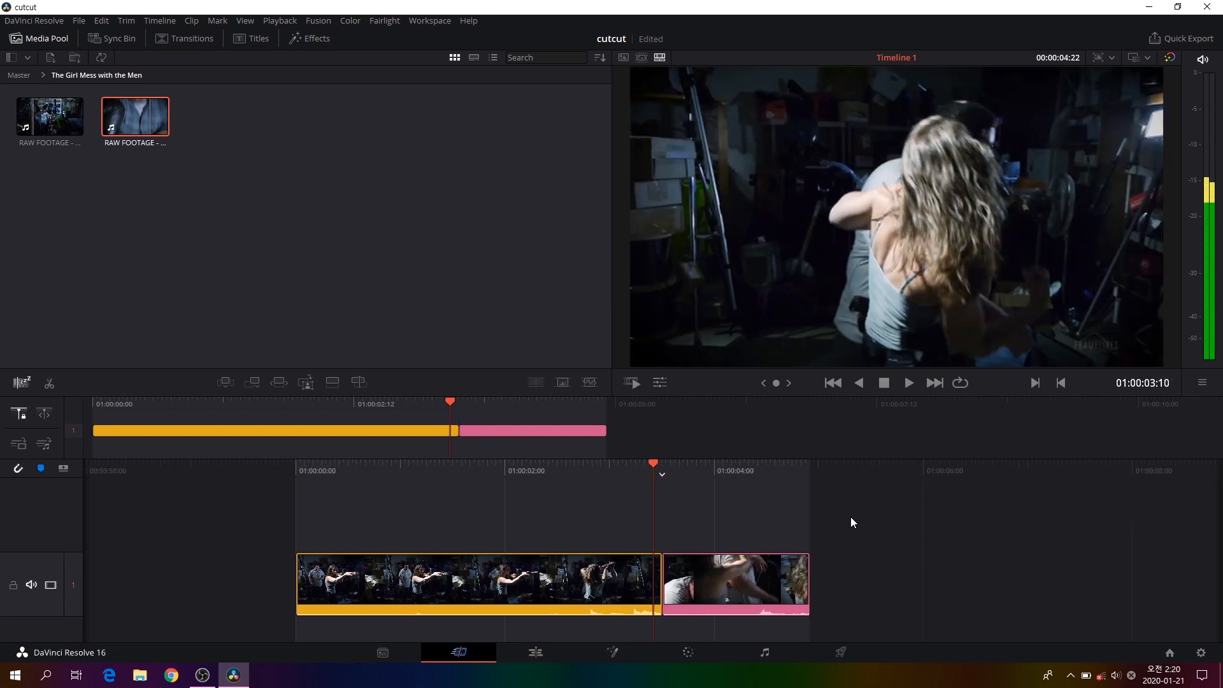
{"action": "key", "text": "Left"}
{"action": "key", "text": "Left"}
{"action": "key", "text": "Left"}
{"action": "key", "text": "Left"}
{"action": "key", "text": "Left"}
{"action": "key", "text": "Left"}
{"action": "key", "text": "Left"}
{"action": "key", "text": "Left"}
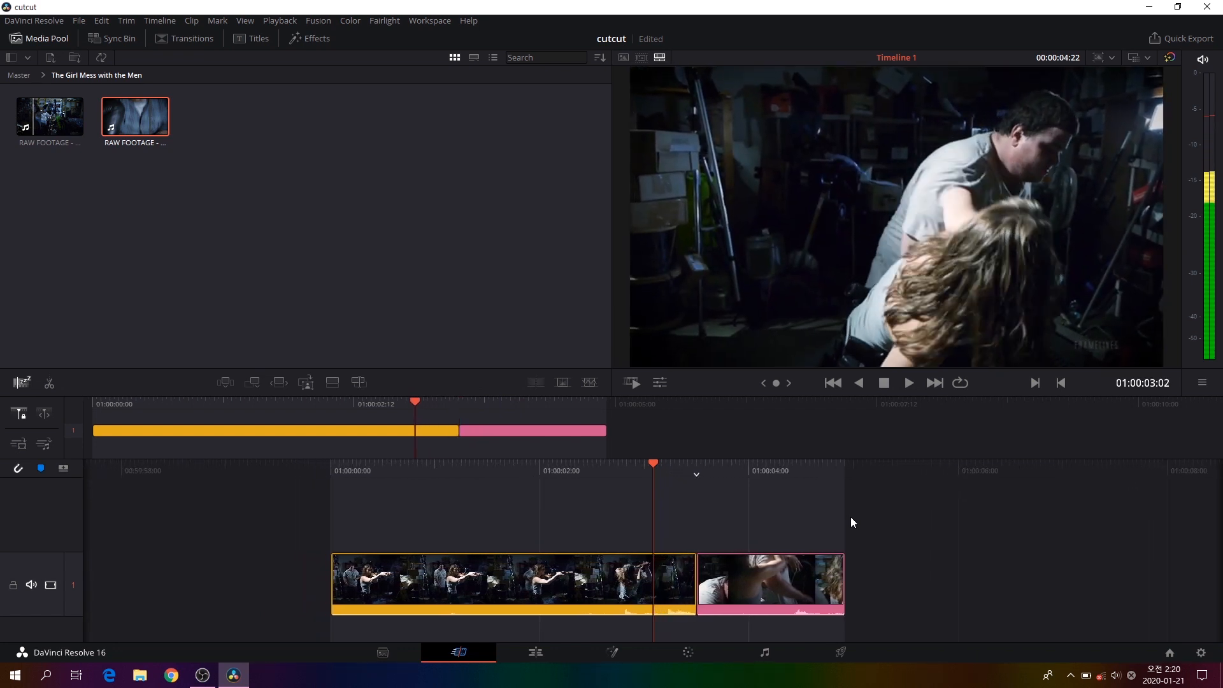
{"action": "key", "text": "Left"}
{"action": "key", "text": "Left"}
{"action": "key", "text": "Left"}
{"action": "key", "text": "Left"}
{"action": "key", "text": "Left"}
{"action": "key", "text": "Left"}
{"action": "key", "text": "Left"}
{"action": "key", "text": "Left"}
{"action": "key", "text": "Left"}
{"action": "key", "text": "Left"}
{"action": "key", "text": "Left"}
{"action": "key", "text": "Left"}
{"action": "key", "text": "Left"}
{"action": "key", "text": "Left"}
{"action": "key", "text": "Left"}
{"action": "key", "text": "Left"}
{"action": "key", "text": "Left"}
{"action": "key", "text": "Left"}
{"action": "key", "text": "Left"}
{"action": "key", "text": "Left"}
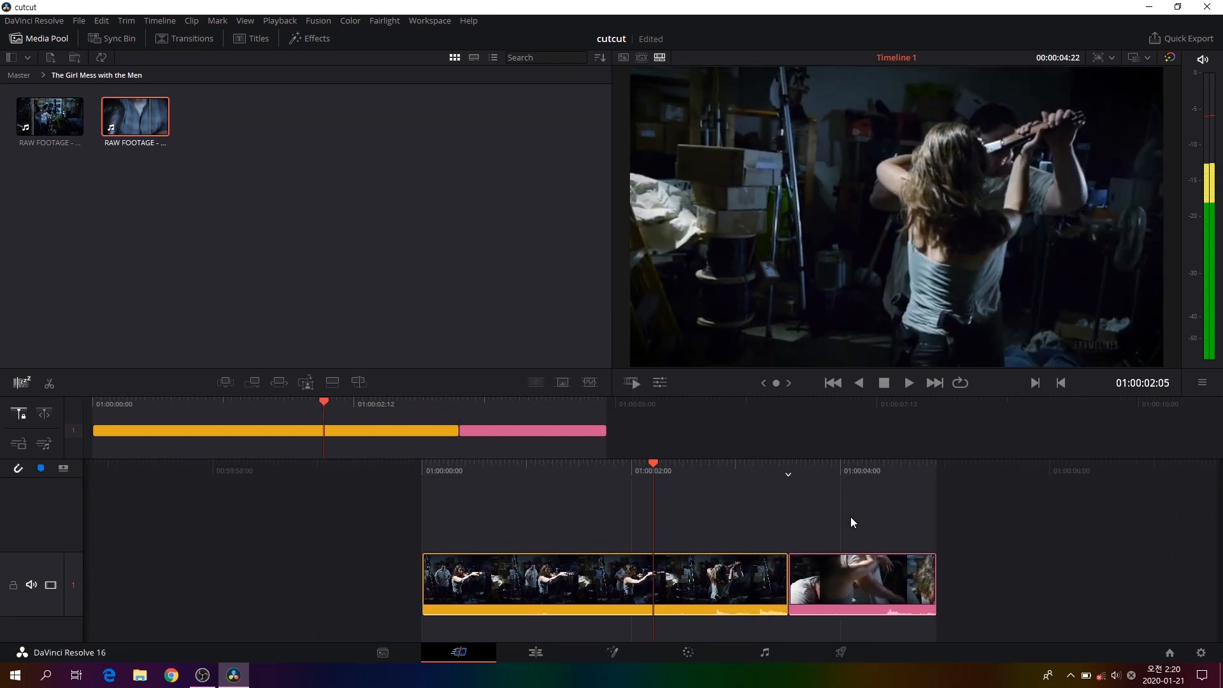
Step forward frame by frame from the yellow clip across the cut to 01:00:04:04, checking the movement's continuity
{"action": "key", "text": "Right"}
{"action": "key", "text": "Right"}
{"action": "key", "text": "Right"}
{"action": "key", "text": "Right"}
{"action": "key", "text": "Right"}
{"action": "key", "text": "Right"}
{"action": "key", "text": "Right"}
{"action": "key", "text": "Right"}
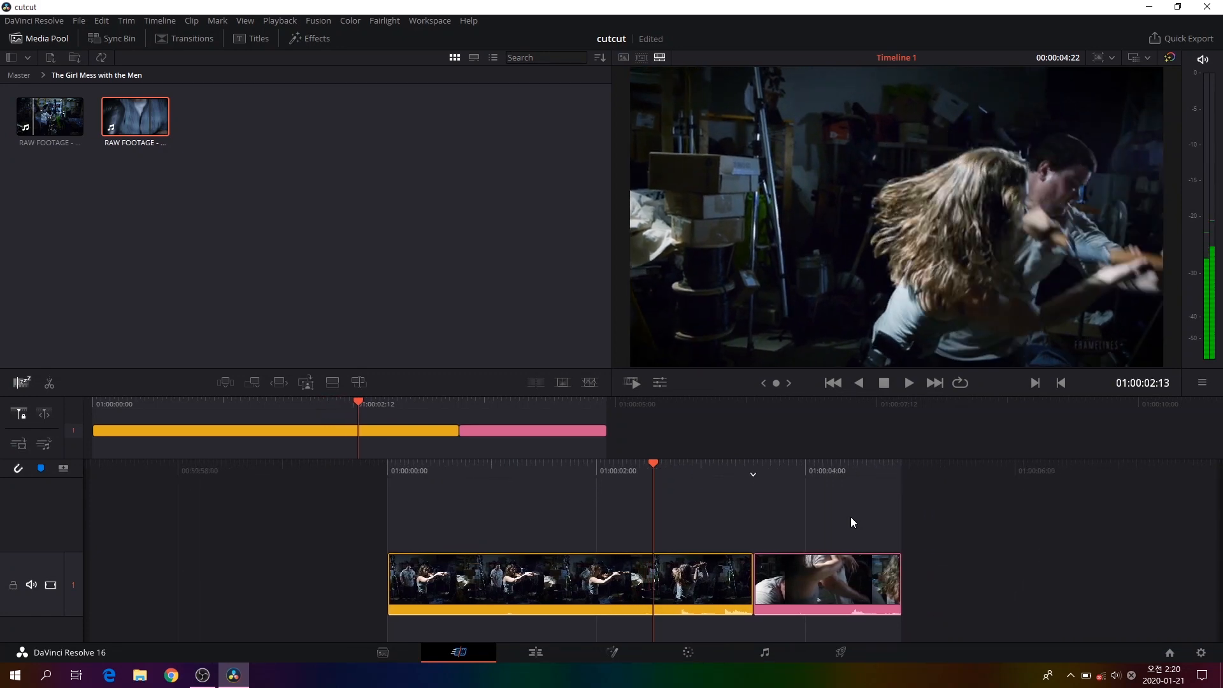
{"action": "key", "text": "Right"}
{"action": "key", "text": "Right"}
{"action": "key", "text": "Right"}
{"action": "key", "text": "Right"}
{"action": "key", "text": "Right"}
{"action": "key", "text": "Right"}
{"action": "key", "text": "Right"}
{"action": "key", "text": "Right"}
{"action": "key", "text": "Right"}
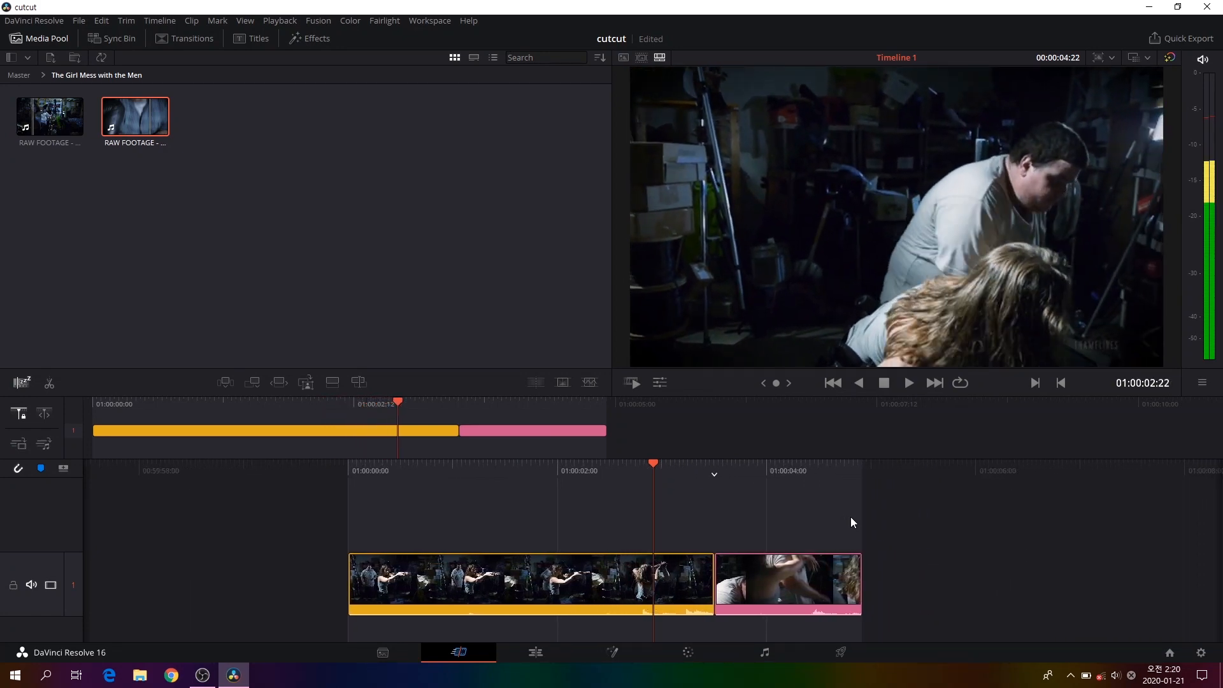
{"action": "key", "text": "Right"}
{"action": "key", "text": "Right"}
{"action": "key", "text": "Right"}
{"action": "key", "text": "Right"}
{"action": "key", "text": "Right"}
{"action": "key", "text": "Right"}
{"action": "key", "text": "Right"}
{"action": "key", "text": "Right"}
{"action": "key", "text": "Right"}
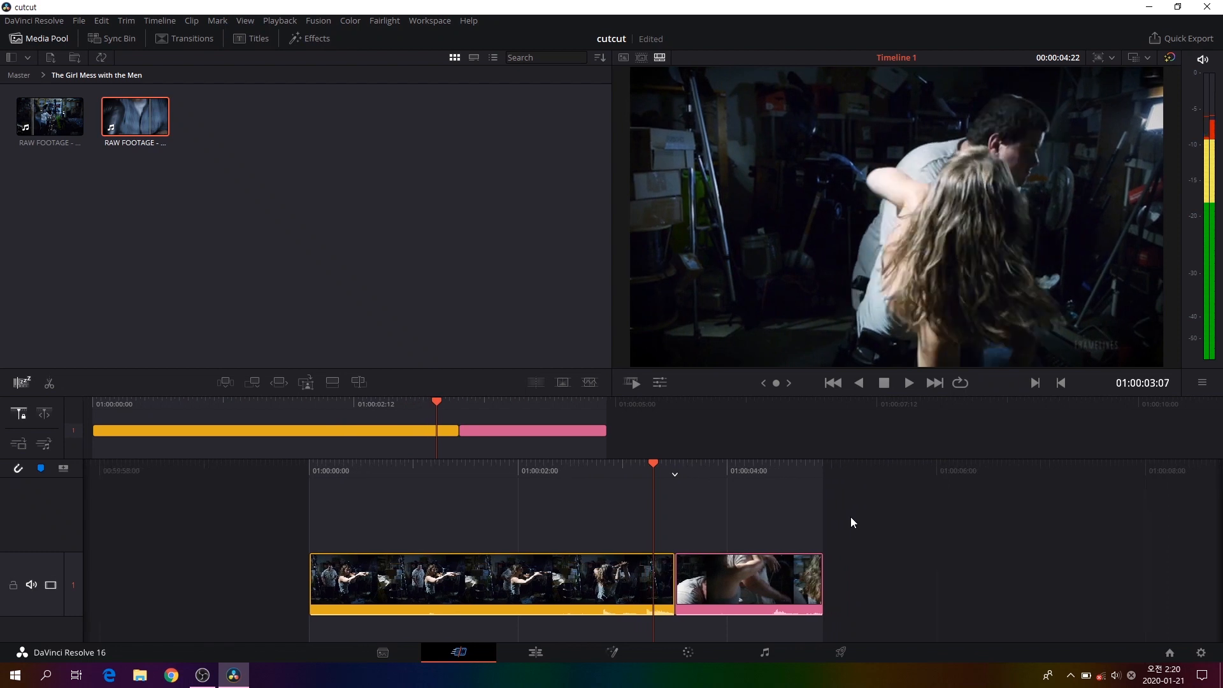
{"action": "key", "text": "Right"}
{"action": "key", "text": "Right"}
{"action": "key", "text": "Right"}
{"action": "key", "text": "Right"}
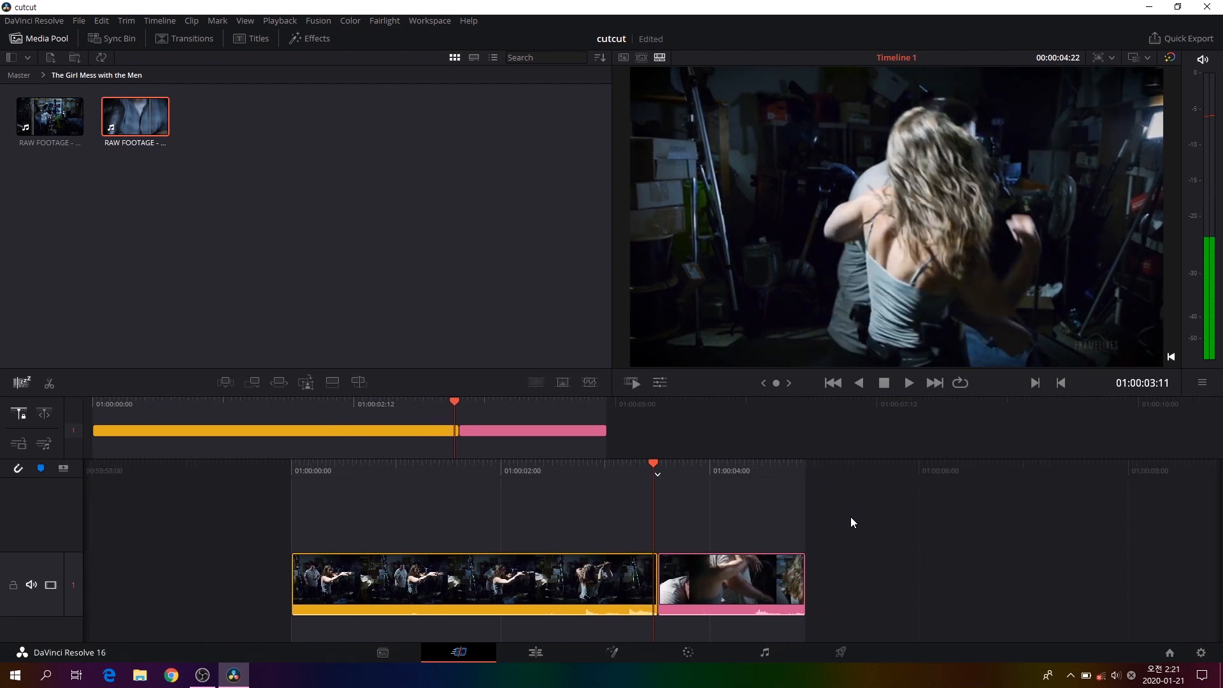
{"action": "key", "text": "Right"}
{"action": "key", "text": "Right"}
{"action": "key", "text": "Right"}
{"action": "key", "text": "Right"}
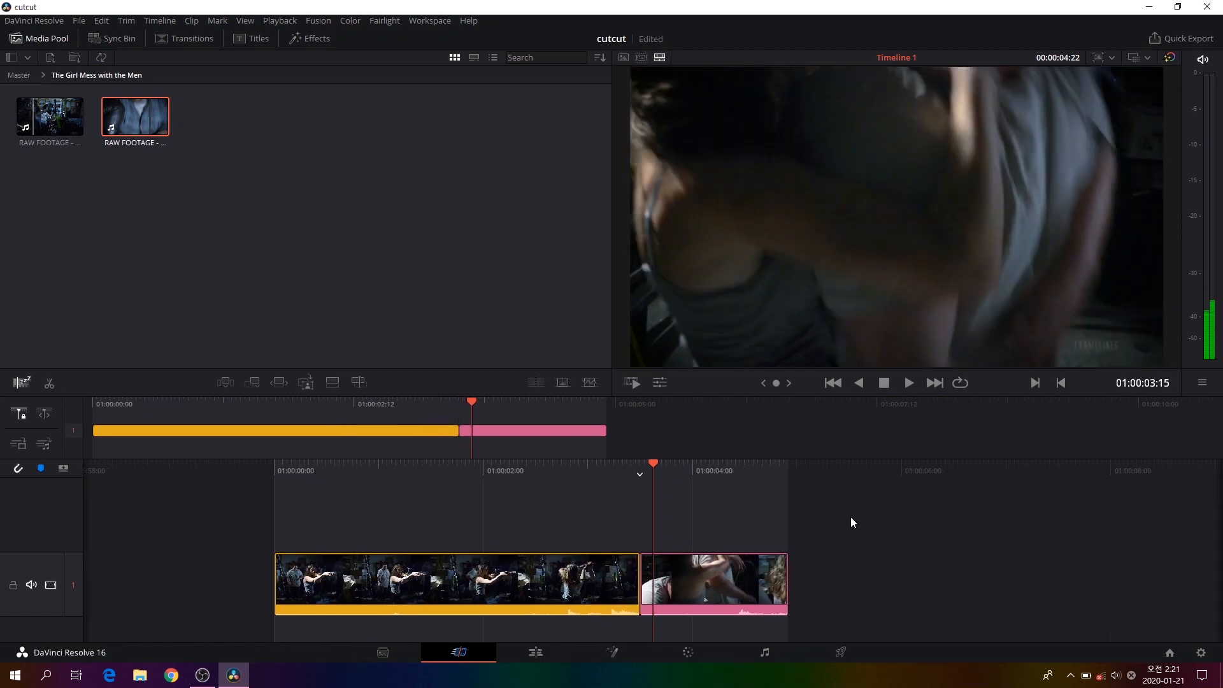
{"action": "key", "text": "Right"}
{"action": "key", "text": "Right"}
{"action": "key", "text": "Right"}
{"action": "key", "text": "Right"}
{"action": "key", "text": "Right"}
{"action": "key", "text": "Right"}
{"action": "key", "text": "Right"}
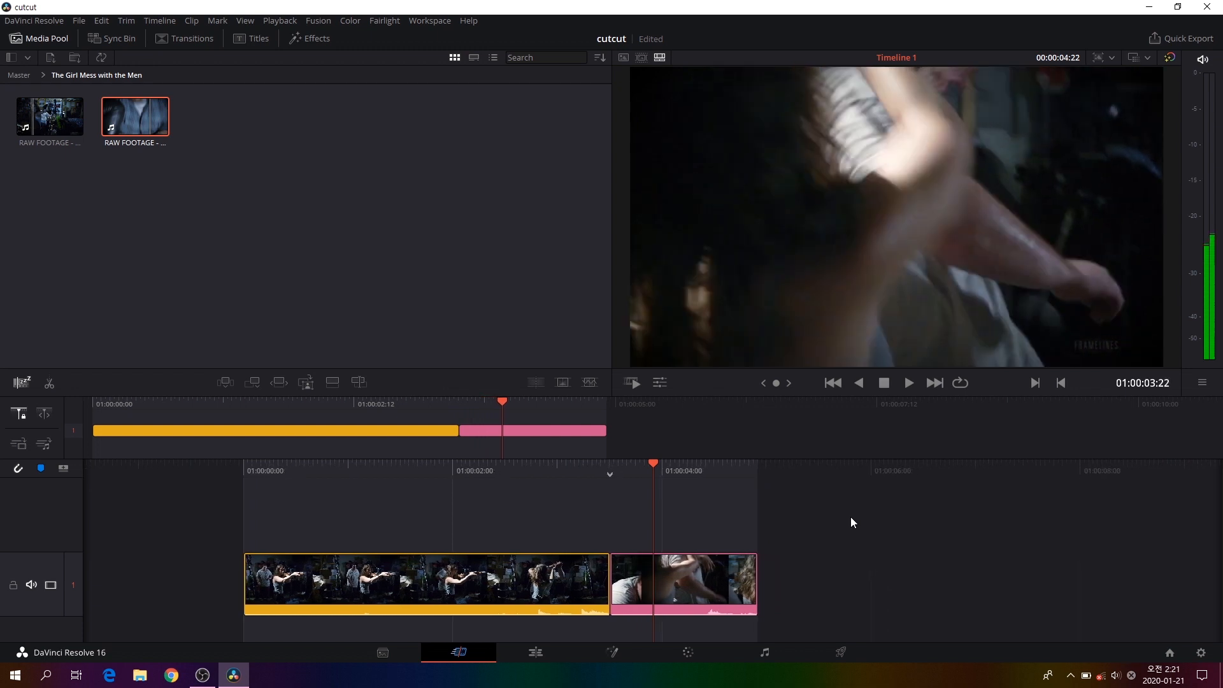
{"action": "key", "text": "Right"}
{"action": "key", "text": "Right"}
{"action": "key", "text": "Right"}
{"action": "key", "text": "Right"}
{"action": "key", "text": "Right"}
{"action": "key", "text": "Right"}
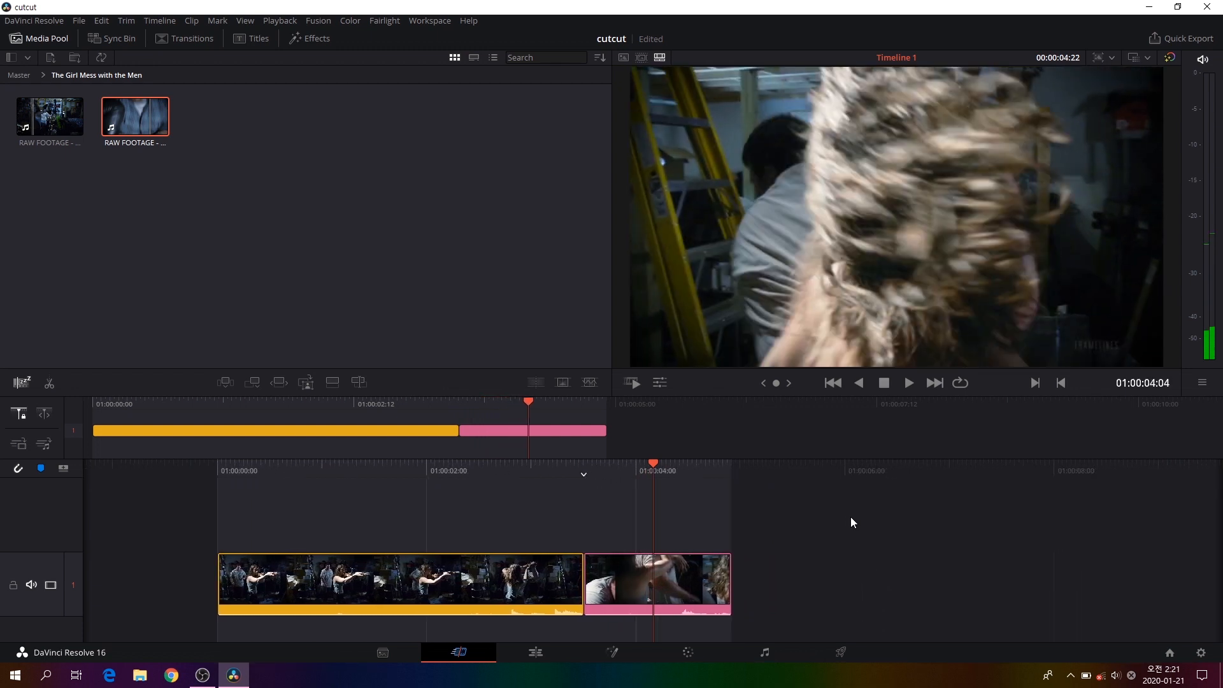
Step forward frame by frame through the rest of the pink clip to the timeline's end at 01:00:04:23
{"action": "key", "text": "Right"}
{"action": "key", "text": "Right"}
{"action": "key", "text": "Right"}
{"action": "key", "text": "Right"}
{"action": "key", "text": "Right"}
{"action": "key", "text": "Right"}
{"action": "key", "text": "Right"}
{"action": "key", "text": "Right"}
{"action": "key", "text": "Right"}
{"action": "key", "text": "Right"}
{"action": "key", "text": "Right"}
{"action": "key", "text": "Right"}
{"action": "key", "text": "Right"}
{"action": "key", "text": "Right"}
{"action": "key", "text": "Right"}
{"action": "key", "text": "Right"}
{"action": "key", "text": "Right"}
{"action": "key", "text": "Right"}
{"action": "key", "text": "Right"}
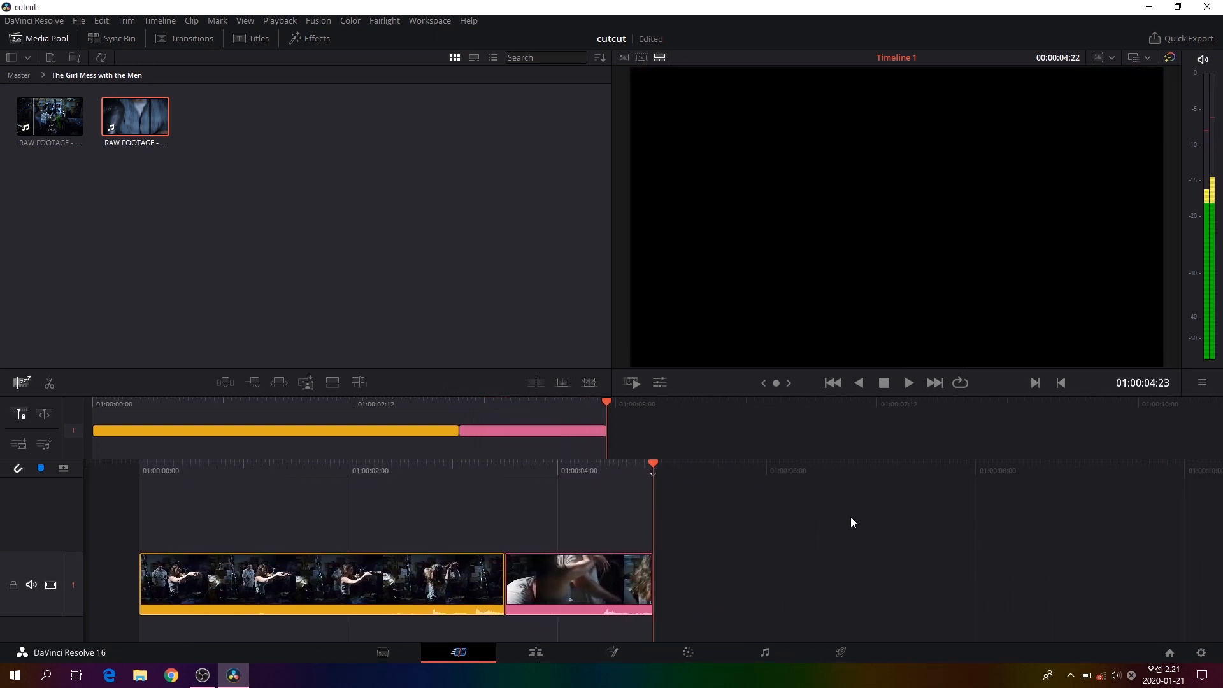
Step back to 01:00:04:20, jump to the yellow-to-pink cut, and return to the pink clip's last frame
{"action": "key", "text": "Left"}
{"action": "key", "text": "Left"}
{"action": "key", "text": "Left"}
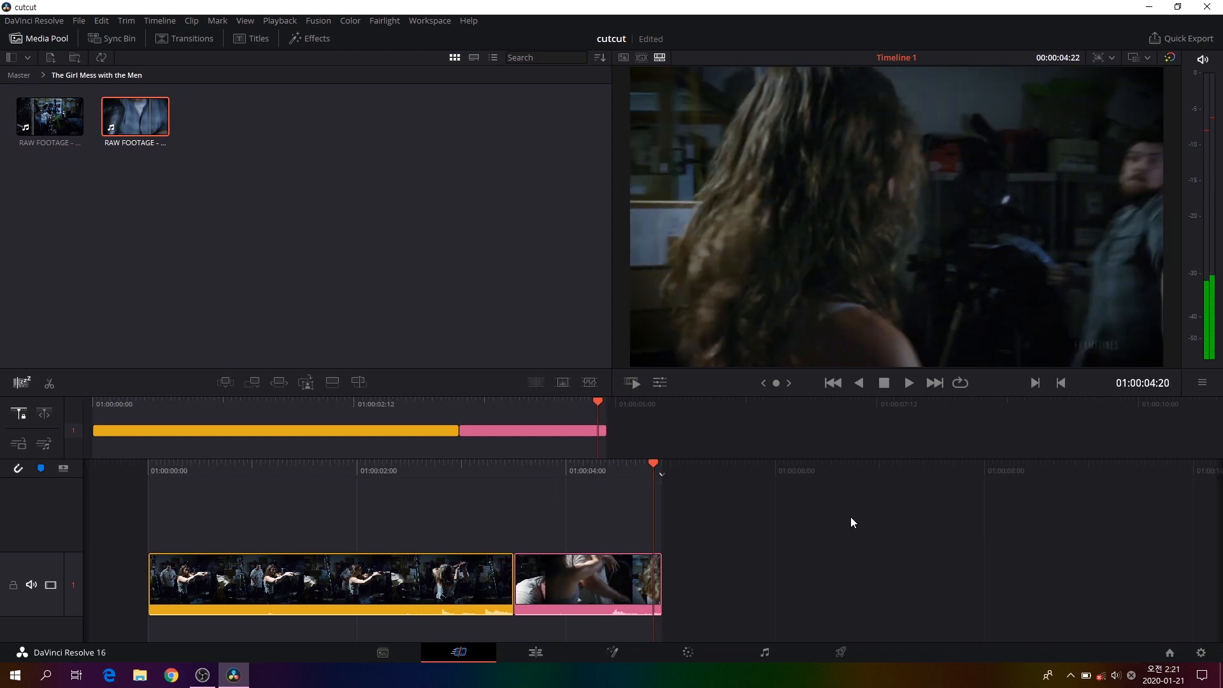
{"action": "key", "text": "Up"}
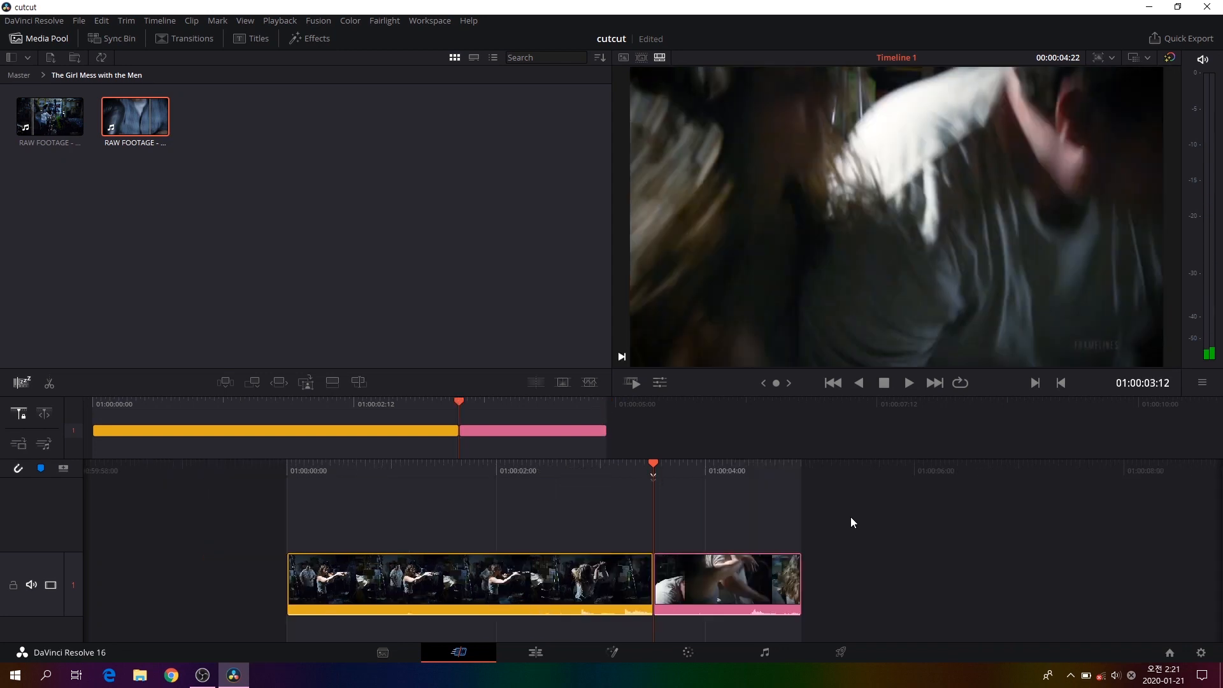
{"action": "key", "text": "Down"}
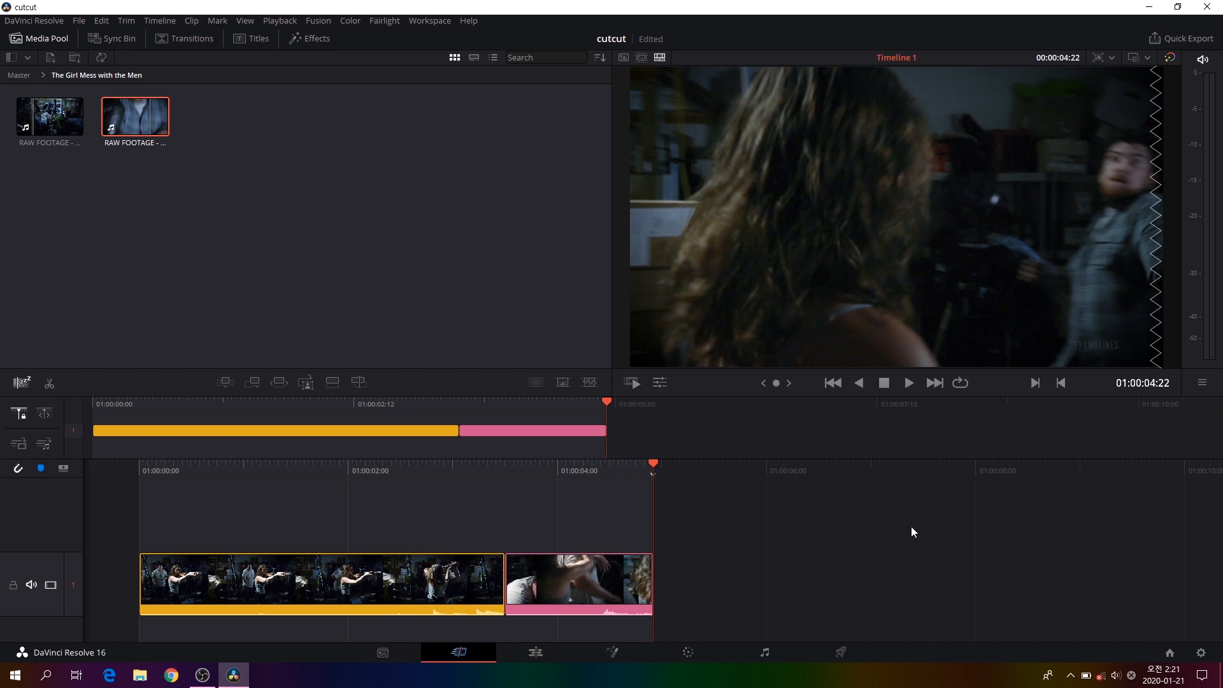
Review the Camera A source footage for the man's fall into the boxes, stopping at 00:05:41:09
{"action": "left_click", "coordinate": [124, 126]}
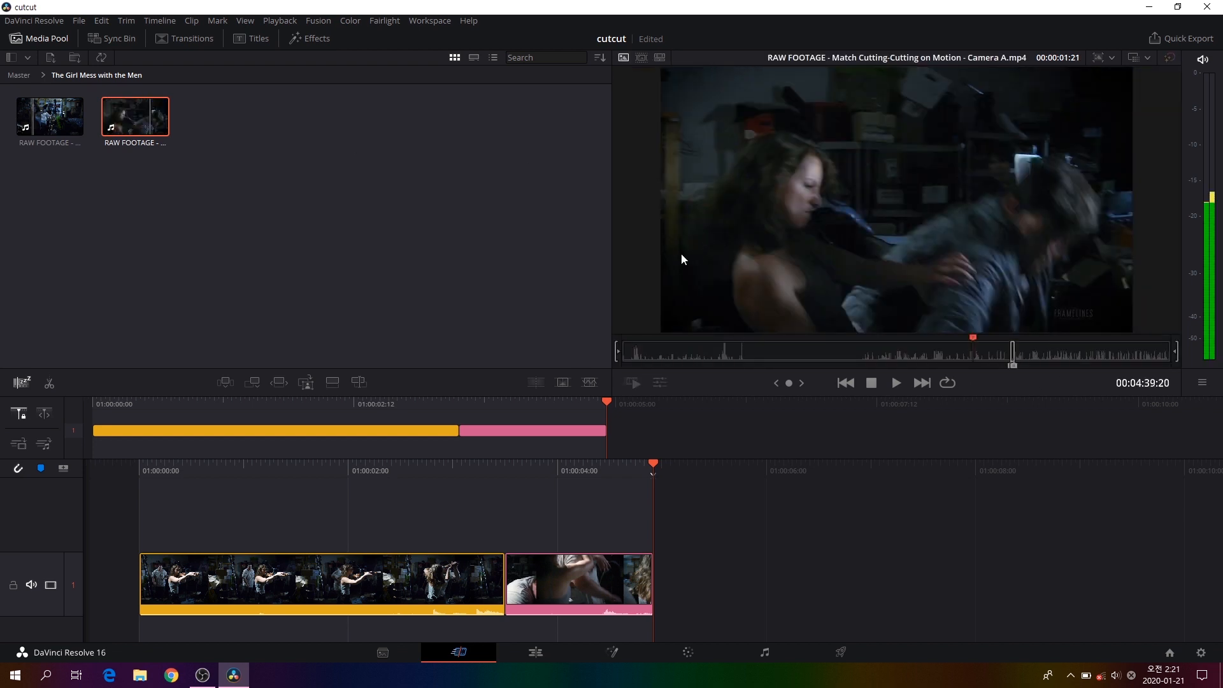
{"action": "key", "text": "space"}
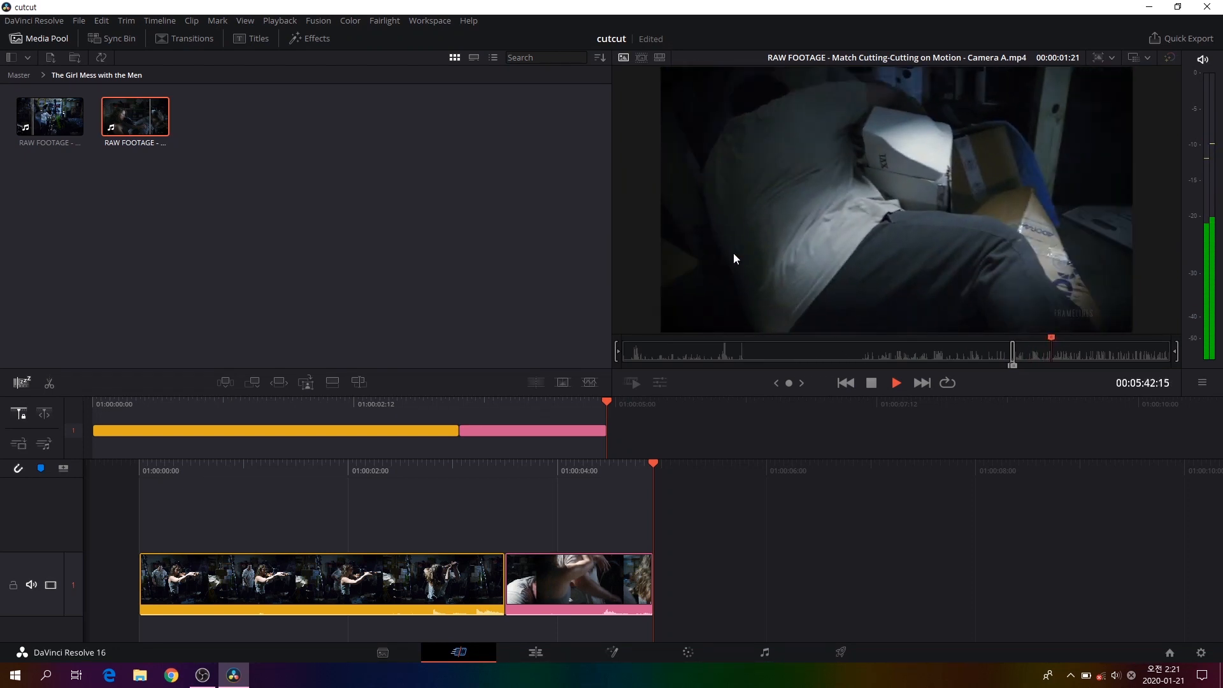
{"action": "key", "text": "space"}
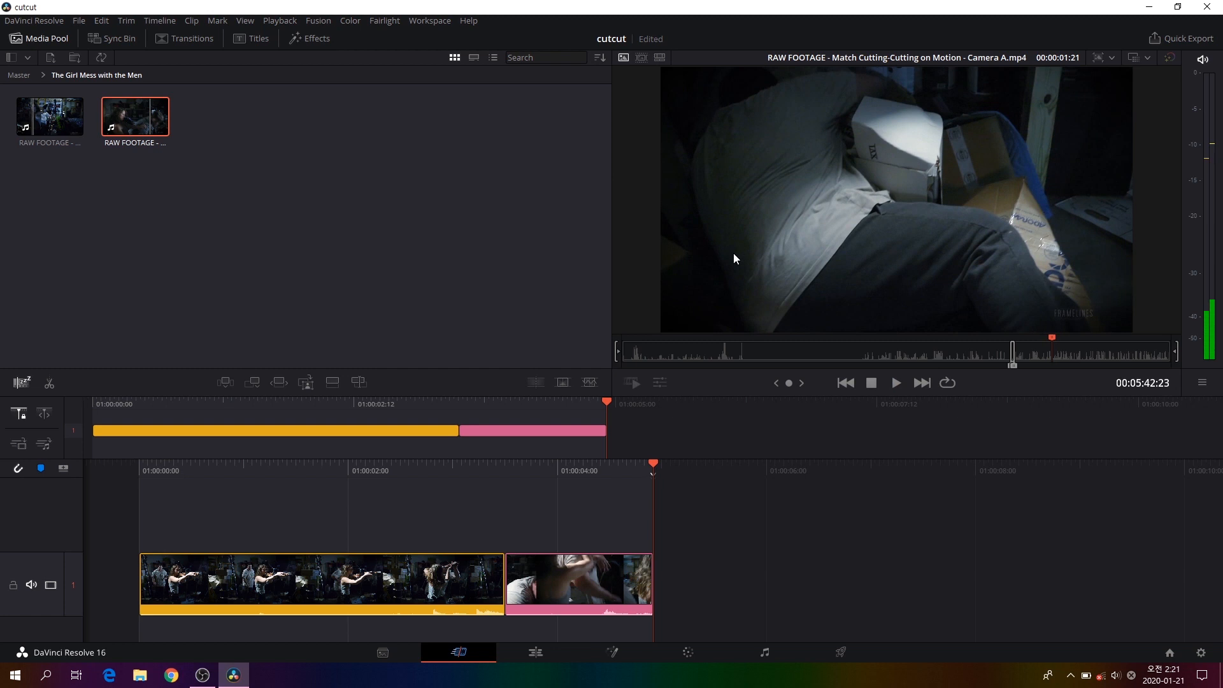
{"action": "key", "text": "j"}
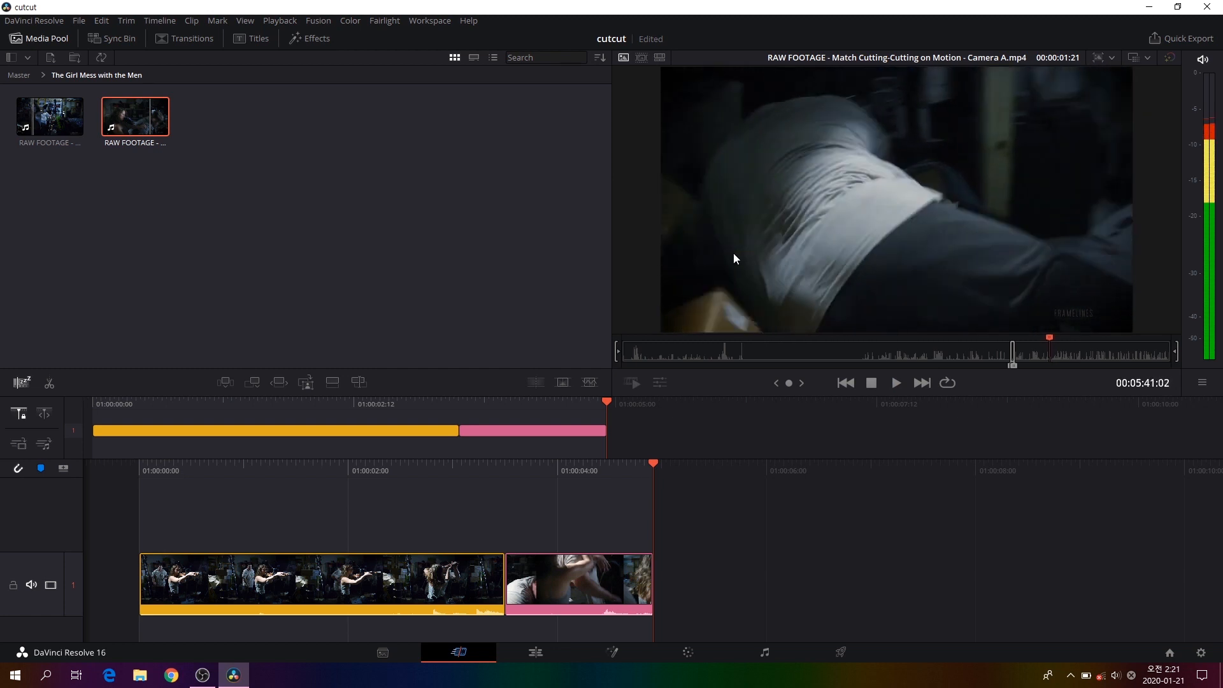
{"action": "key", "text": "l"}
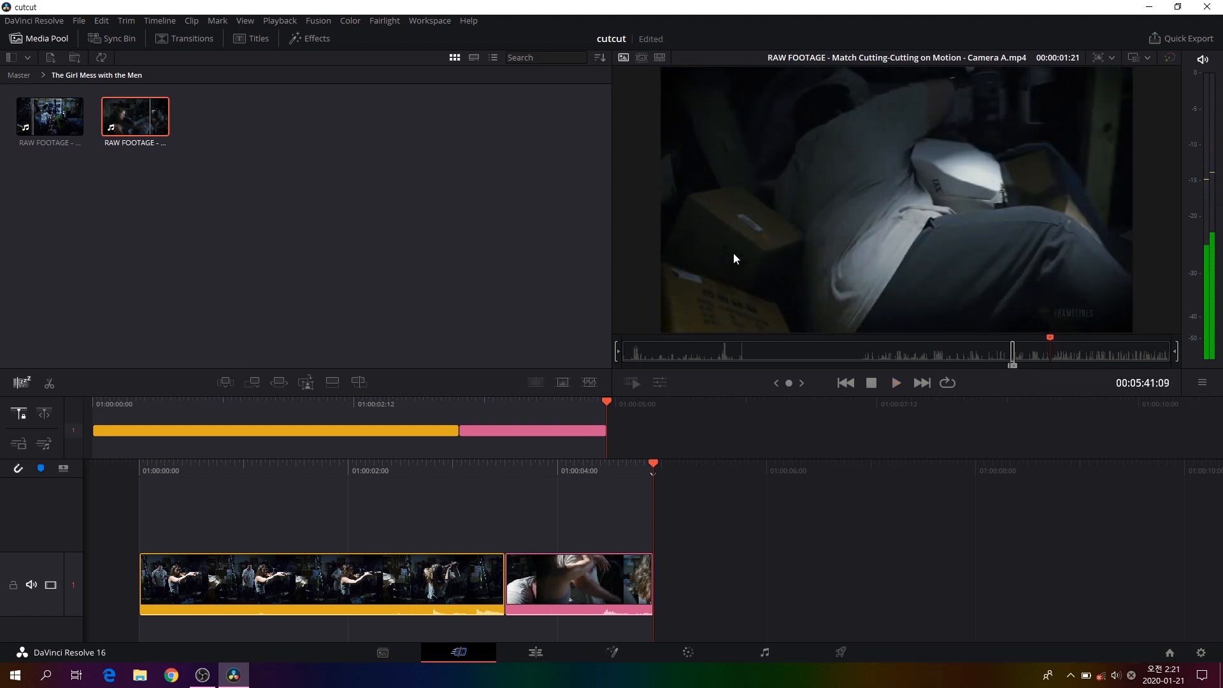
In the Camera B source footage, go back to just before the man's fall and mark an In point at 00:02:08:11
{"action": "key", "text": "j"}
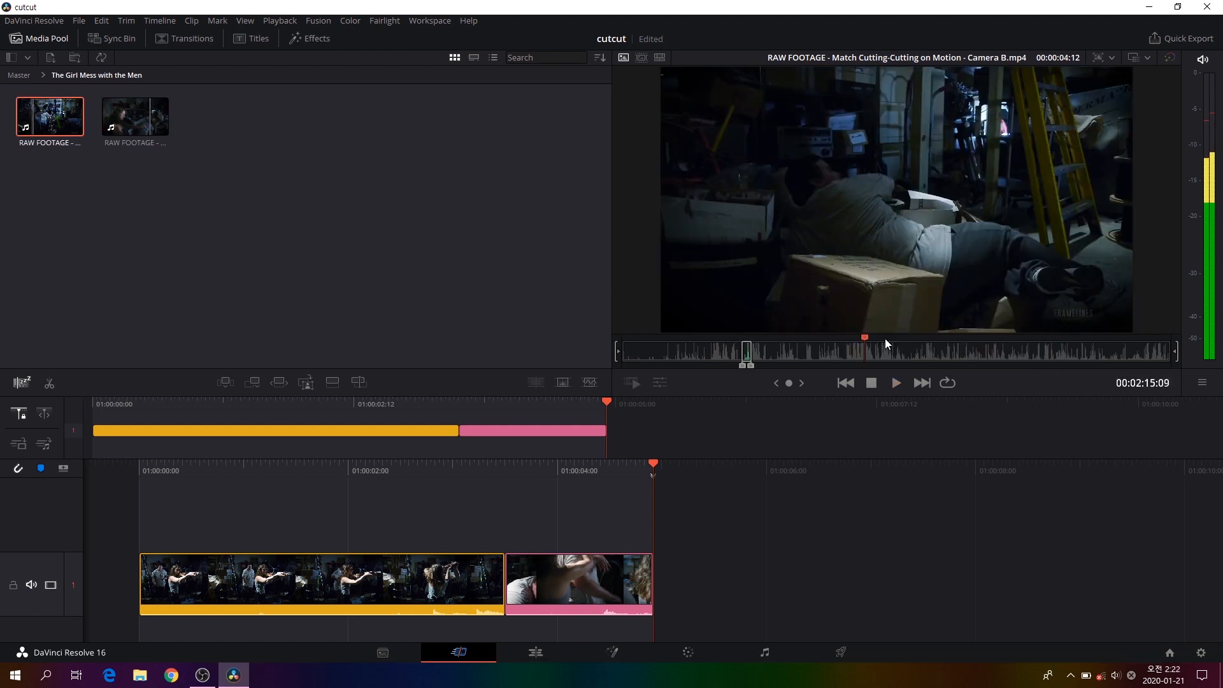
{"action": "key", "text": "j"}
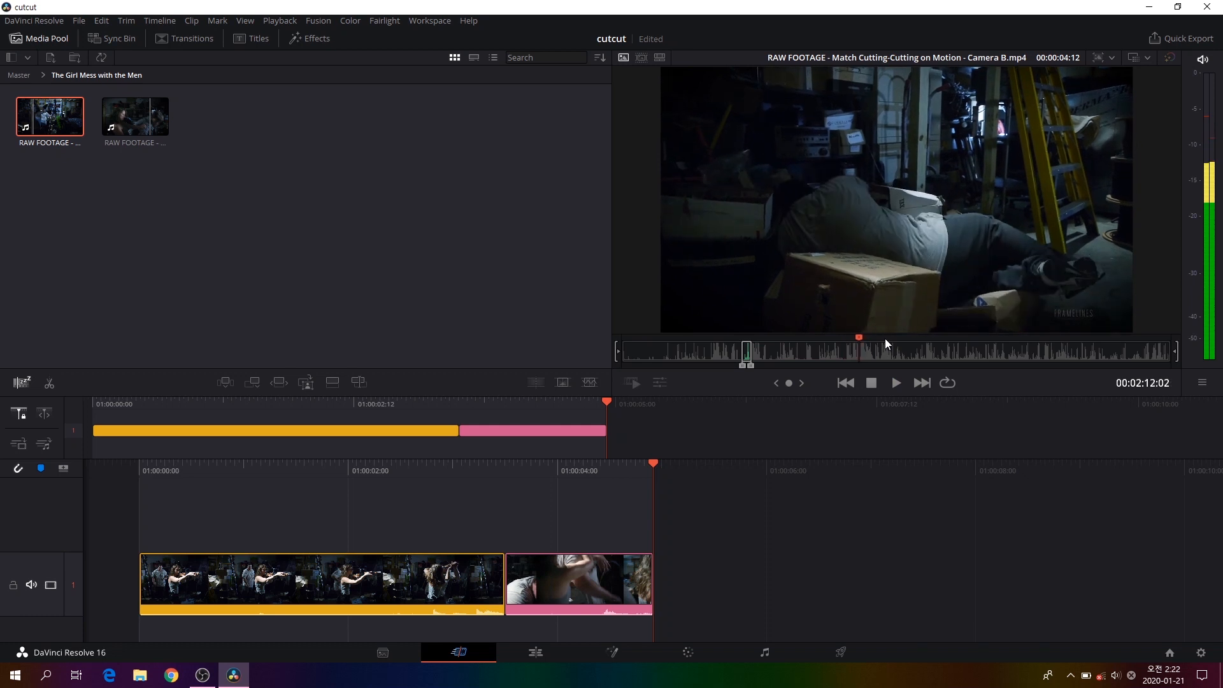
{"action": "key", "text": "k"}
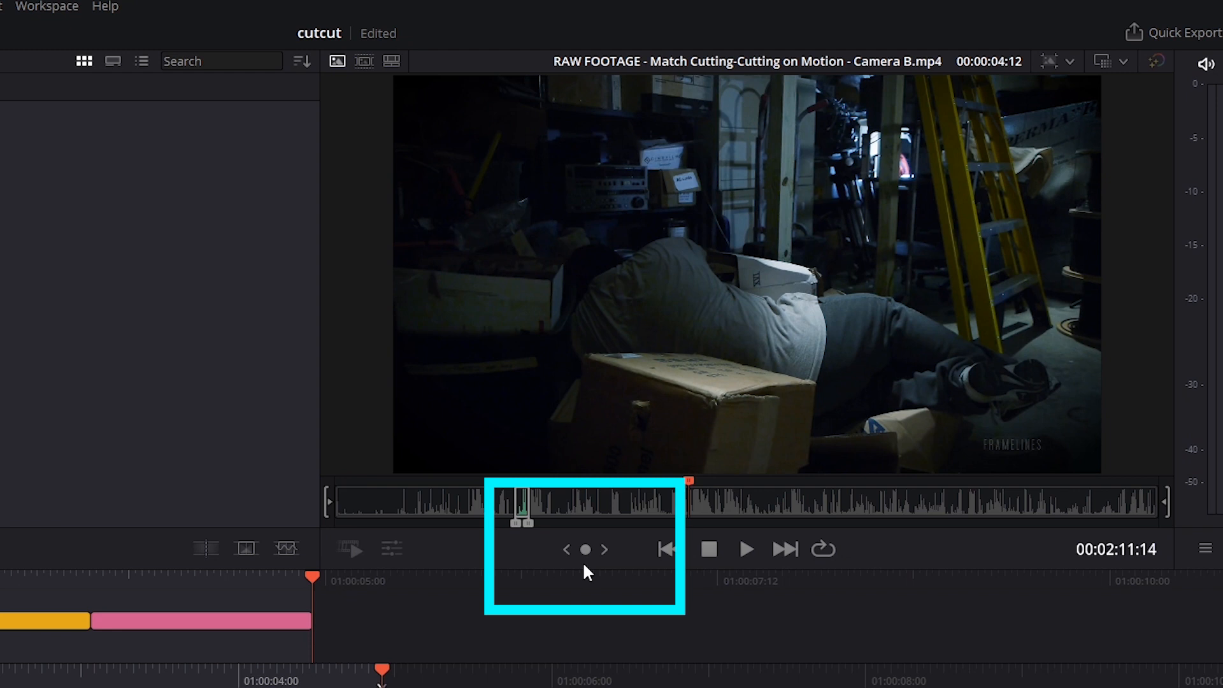
{"action": "left_click", "coordinate": [585, 550]}
{"action": "mouse_move", "coordinate": [585, 549]}
{"action": "left_mouse_down"}
{"action": "mouse_move", "coordinate": [681, 549]}
{"action": "mouse_move", "coordinate": [582, 549]}
{"action": "mouse_move", "coordinate": [608, 549]}
{"action": "left_mouse_up"}
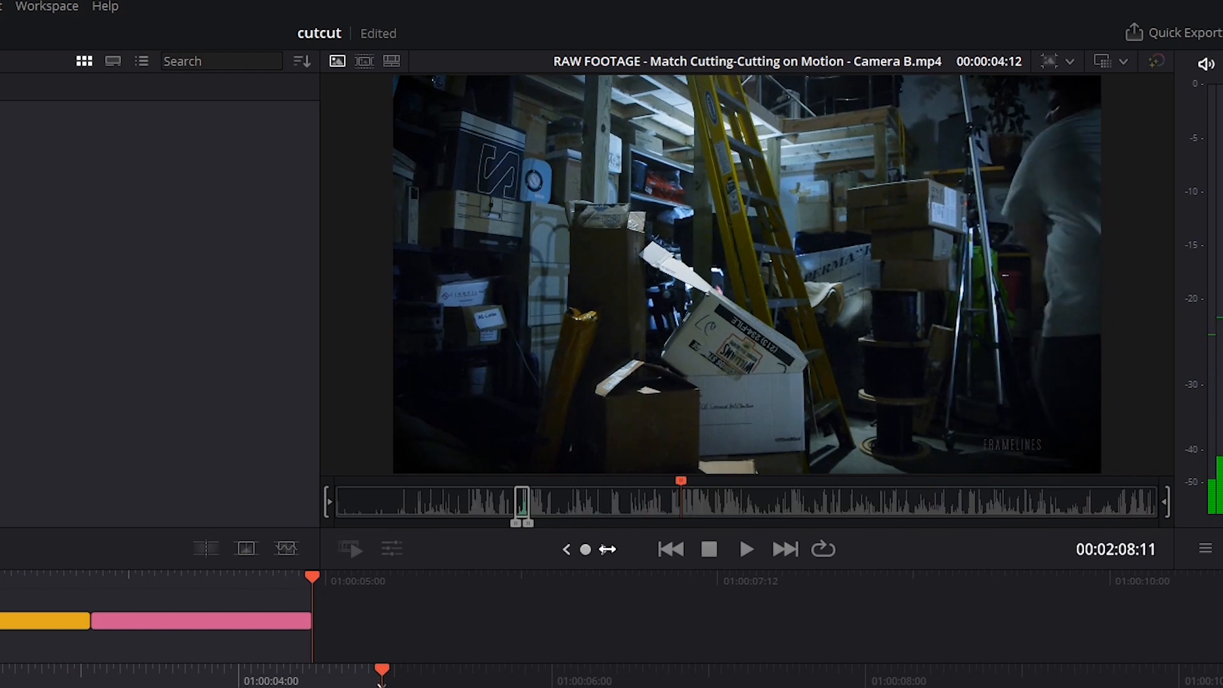
{"action": "key", "text": "i"}
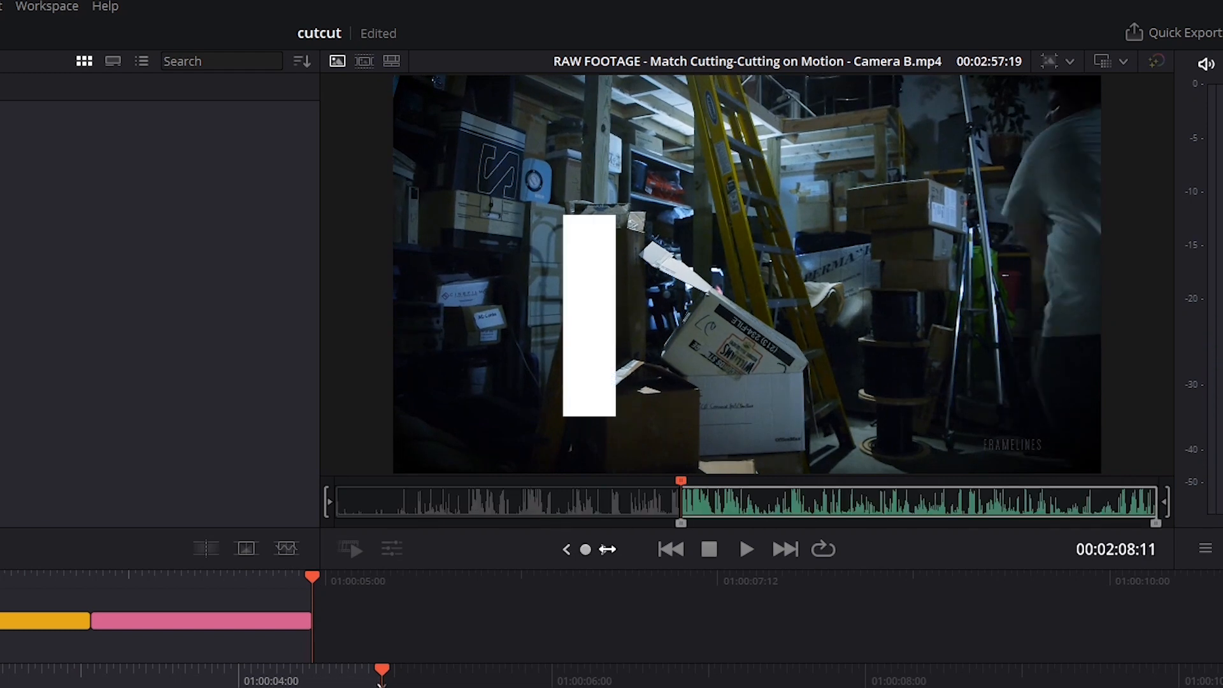
Mark an Out point at 00:02:09:15 in the Camera B footage and append the selection to the timeline's end
{"action": "key", "text": "space"}
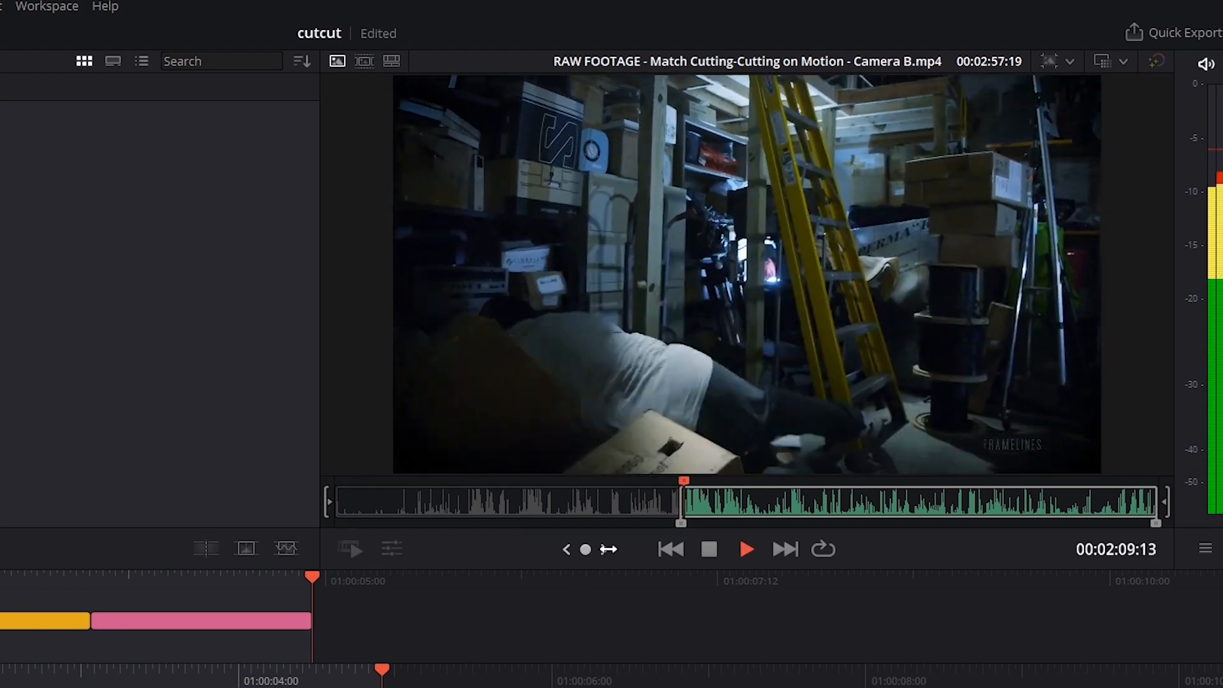
{"action": "key", "text": "space"}
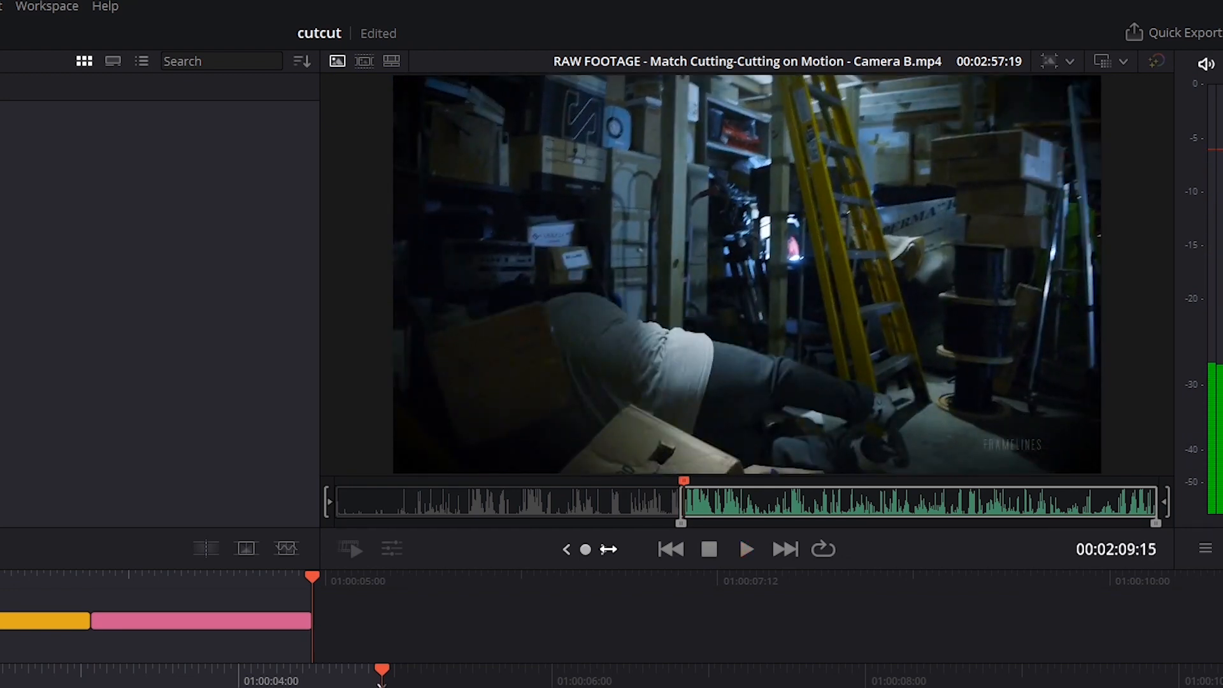
{"action": "key", "text": "o"}
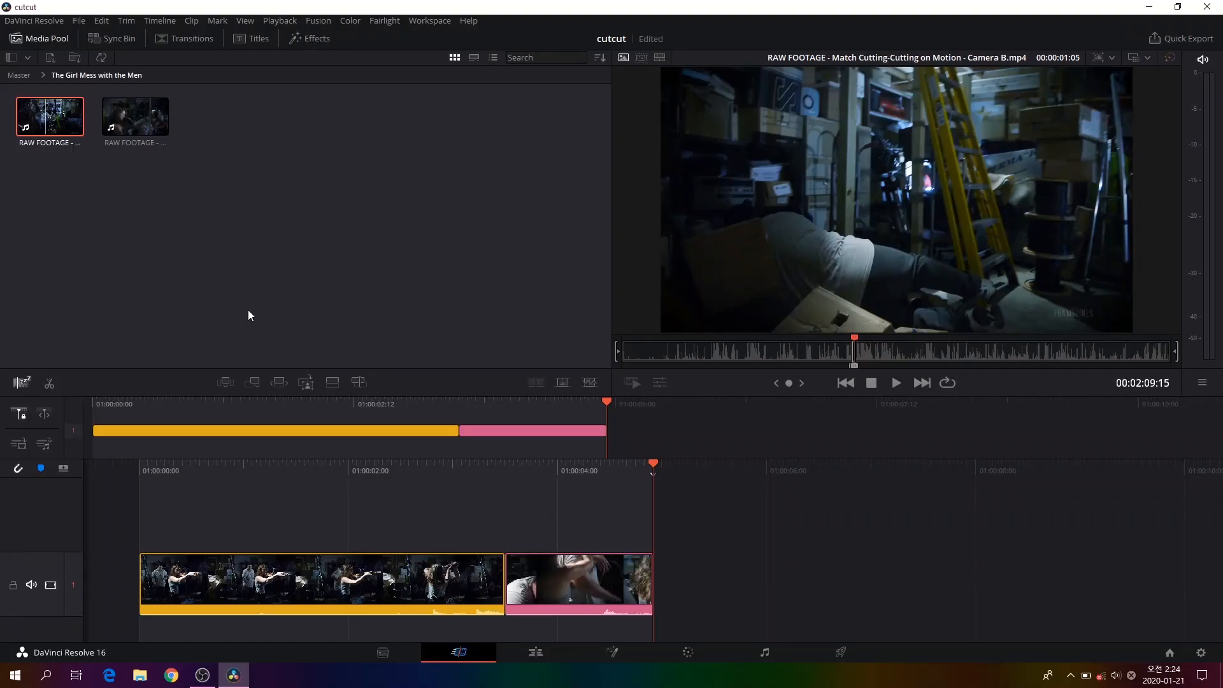
{"action": "left_click", "coordinate": [250, 386]}
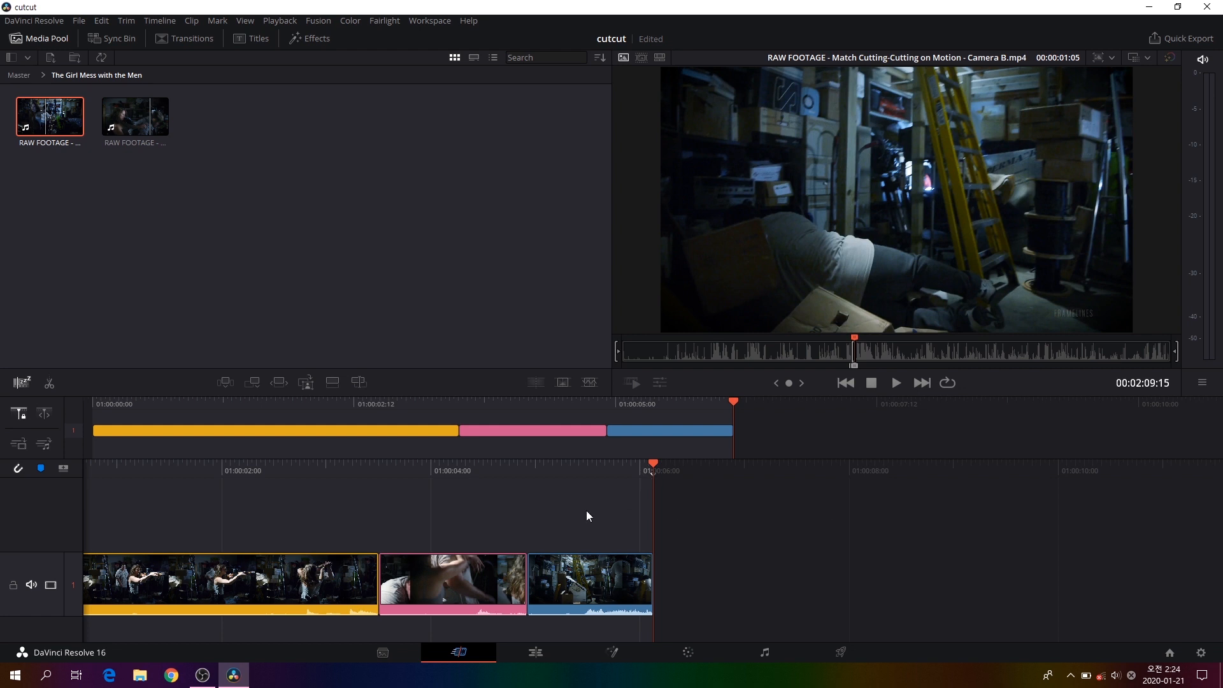
Roll the cut between the pink and blue clips back and forth, settling it about two frames earlier
{"action": "left_click", "coordinate": [527, 594]}
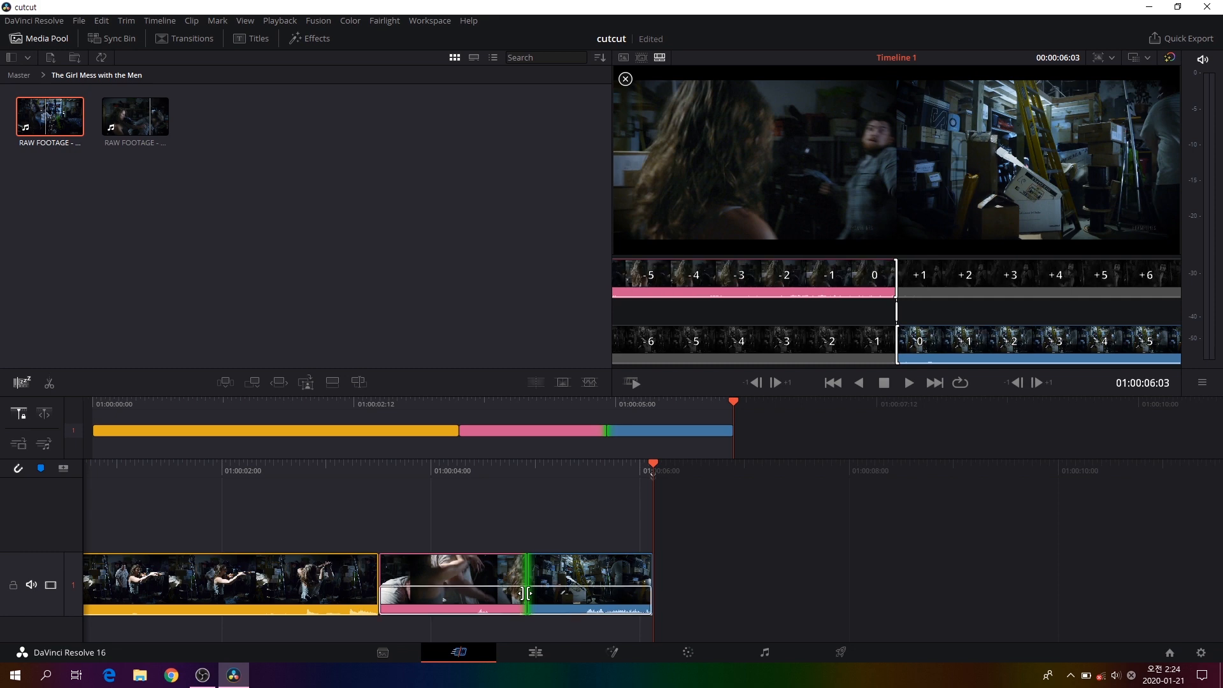
{"action": "mouse_move", "coordinate": [524, 593]}
{"action": "left_mouse_down"}
{"action": "mouse_move", "coordinate": [463, 597]}
{"action": "mouse_move", "coordinate": [585, 596]}
{"action": "mouse_move", "coordinate": [472, 595]}
{"action": "mouse_move", "coordinate": [594, 584]}
{"action": "mouse_move", "coordinate": [481, 586]}
{"action": "mouse_move", "coordinate": [570, 583]}
{"action": "mouse_move", "coordinate": [489, 594]}
{"action": "mouse_move", "coordinate": [523, 590]}
{"action": "left_mouse_up"}
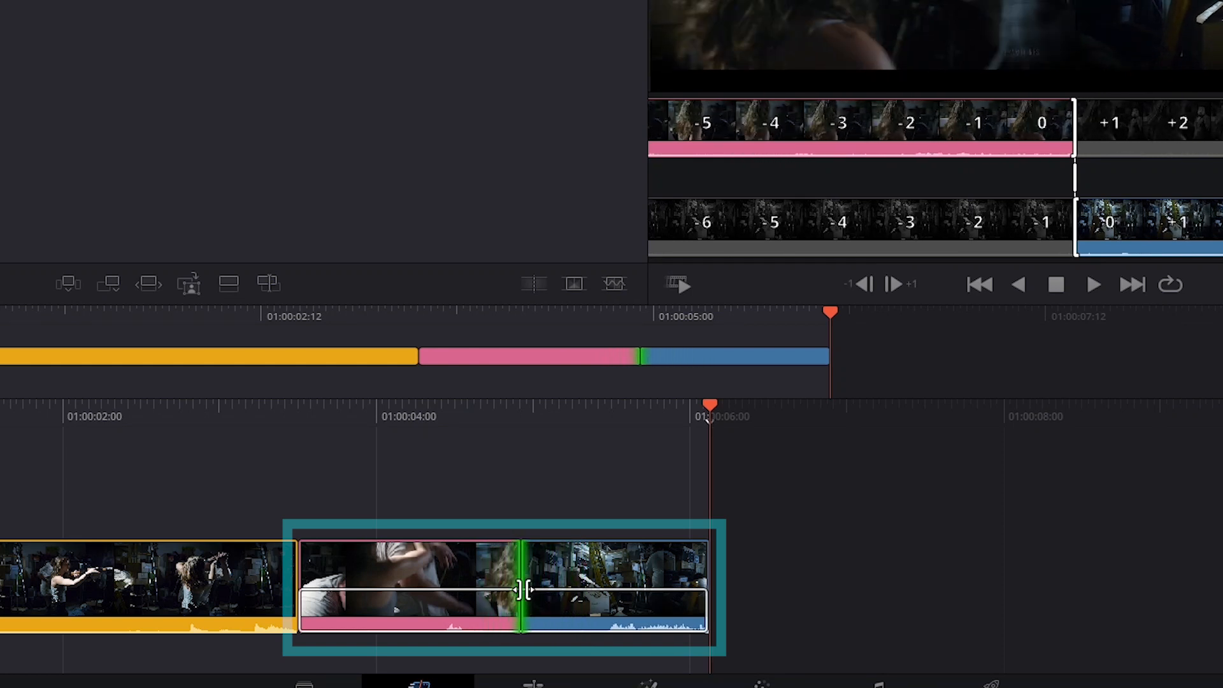
{"action": "left_click_drag", "start_coordinate": [523, 590], "coordinate": [600, 587]}
{"action": "left_click_drag", "start_coordinate": [546, 586], "coordinate": [514, 584]}
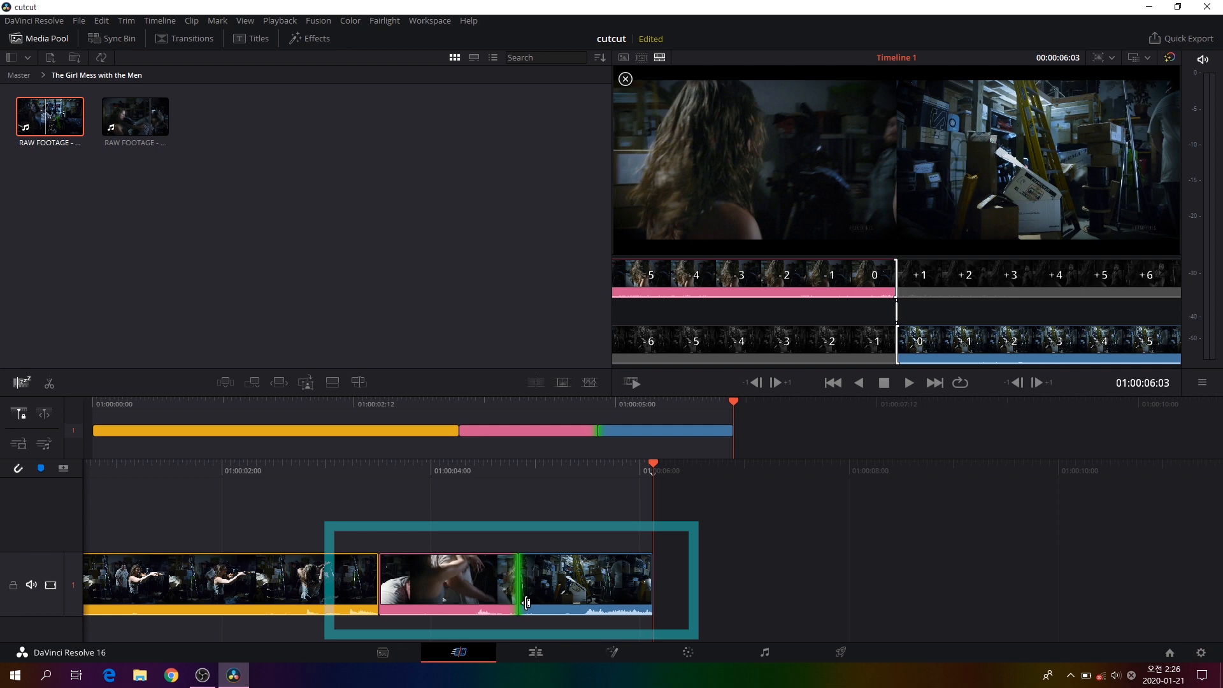
{"action": "left_click_drag", "start_coordinate": [527, 602], "coordinate": [476, 599]}
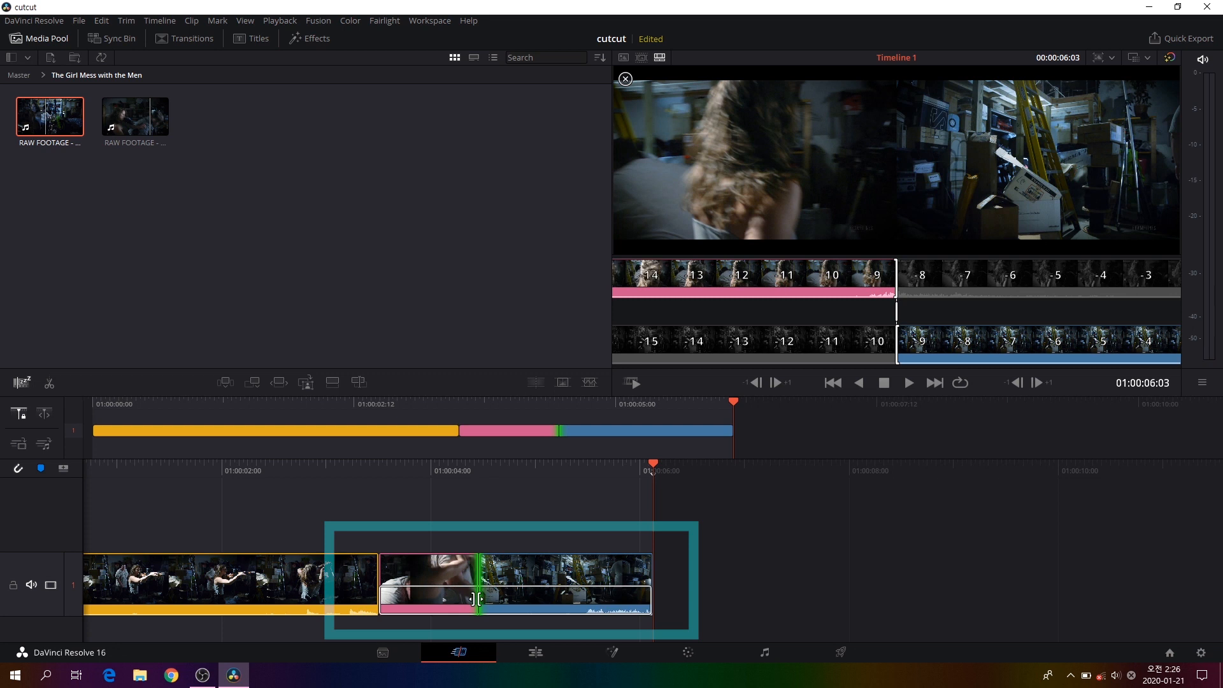
{"action": "left_click_drag", "start_coordinate": [477, 599], "coordinate": [522, 600]}
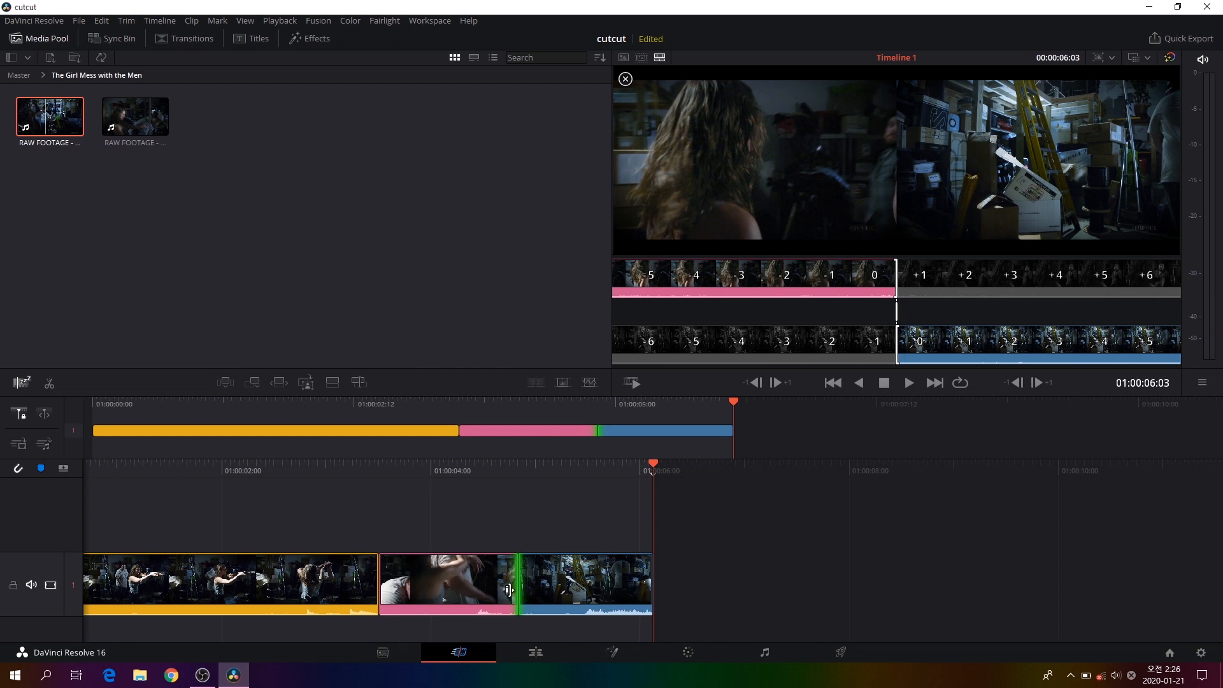
Ripple-trim the pink clip's end eight frames shorter at the blue clip's cut and close the trim editor
{"action": "left_click_drag", "start_coordinate": [509, 590], "coordinate": [509, 591]}
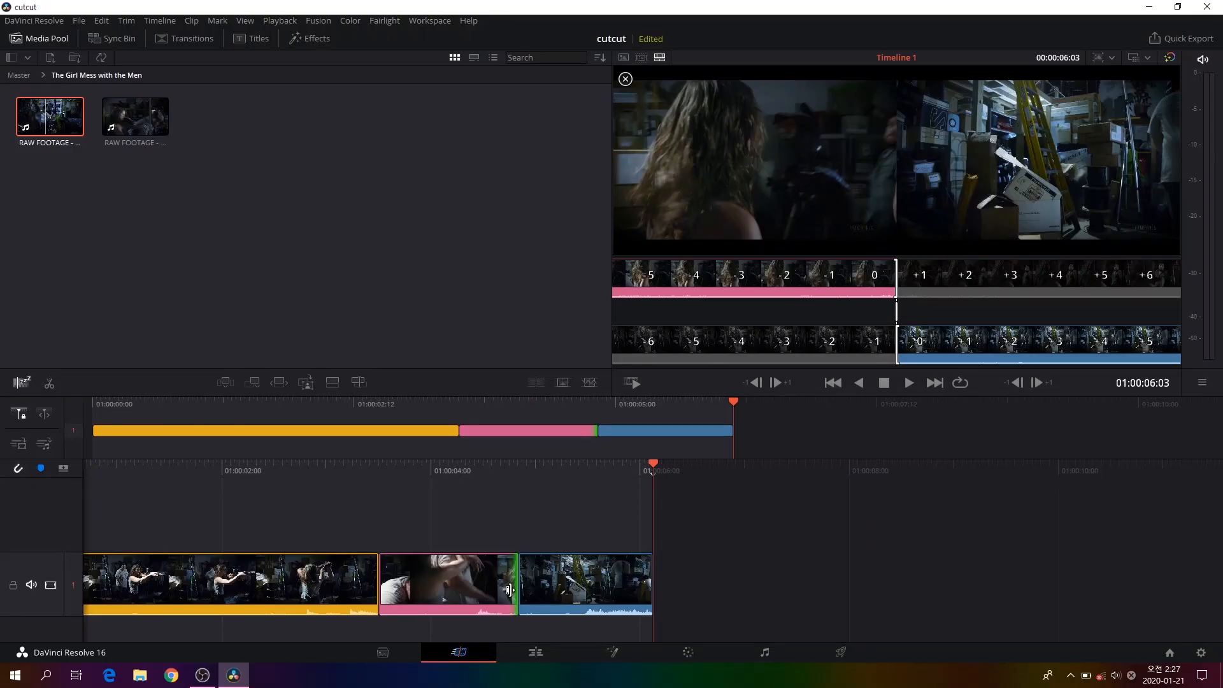
{"action": "left_click_drag", "start_coordinate": [510, 591], "coordinate": [509, 591]}
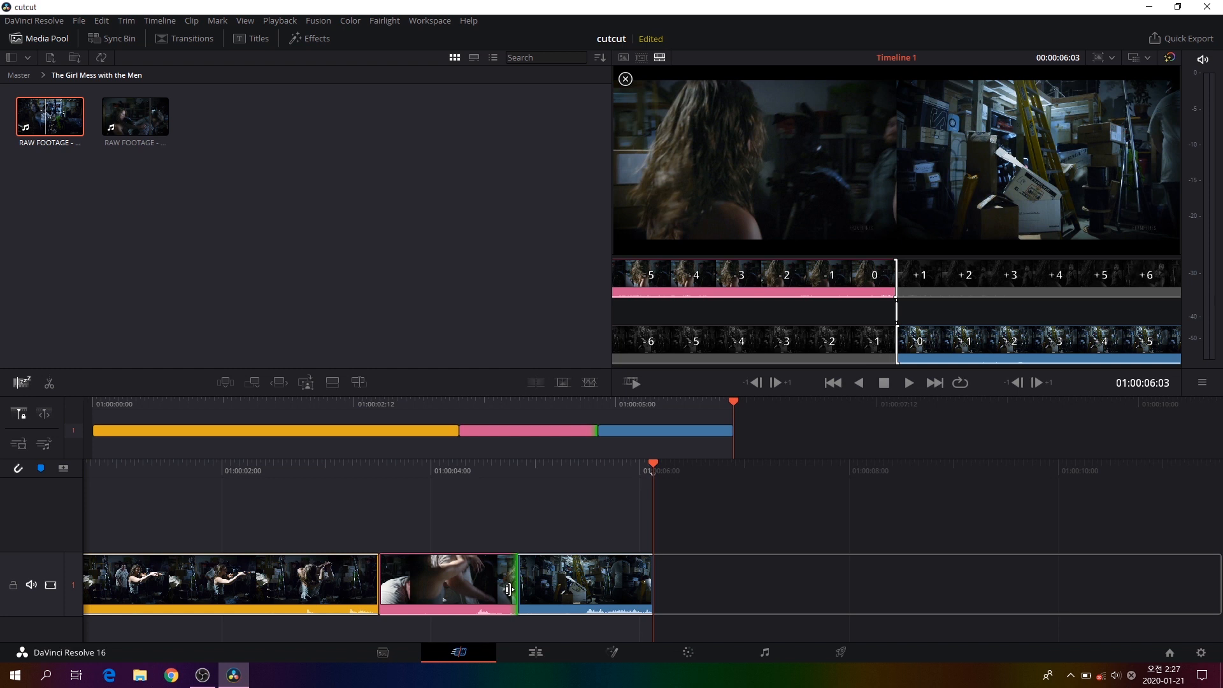
{"action": "left_click_drag", "start_coordinate": [509, 590], "coordinate": [475, 596]}
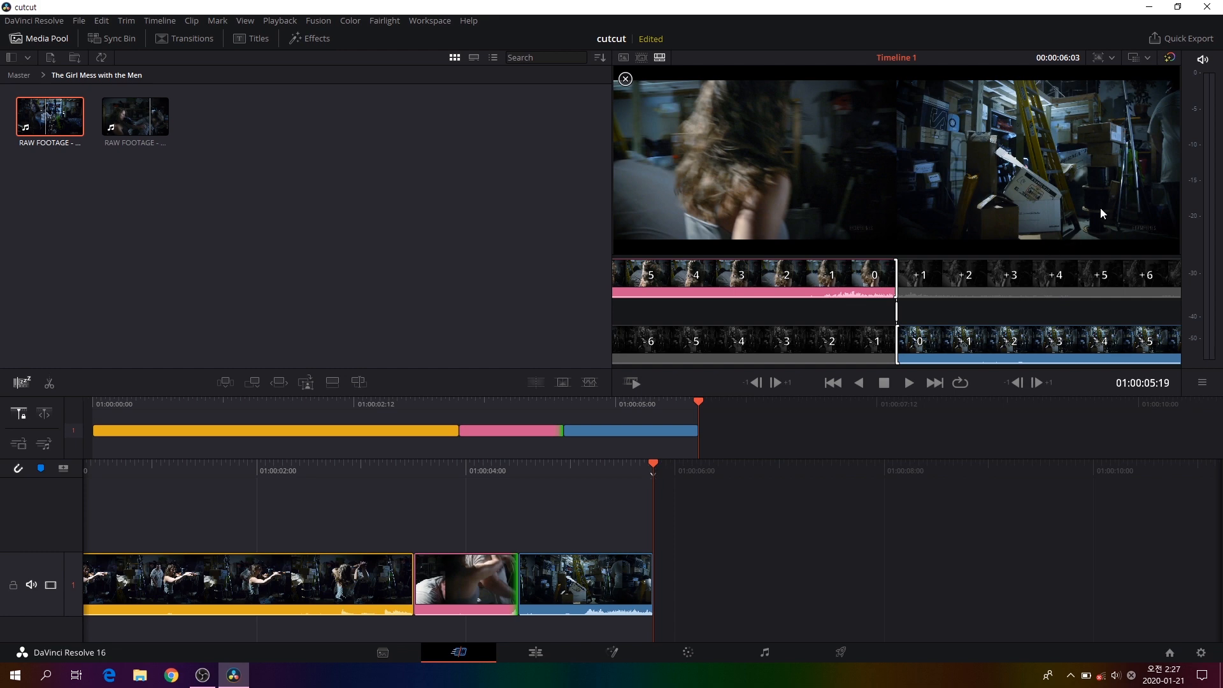
{"action": "left_click", "coordinate": [554, 491]}
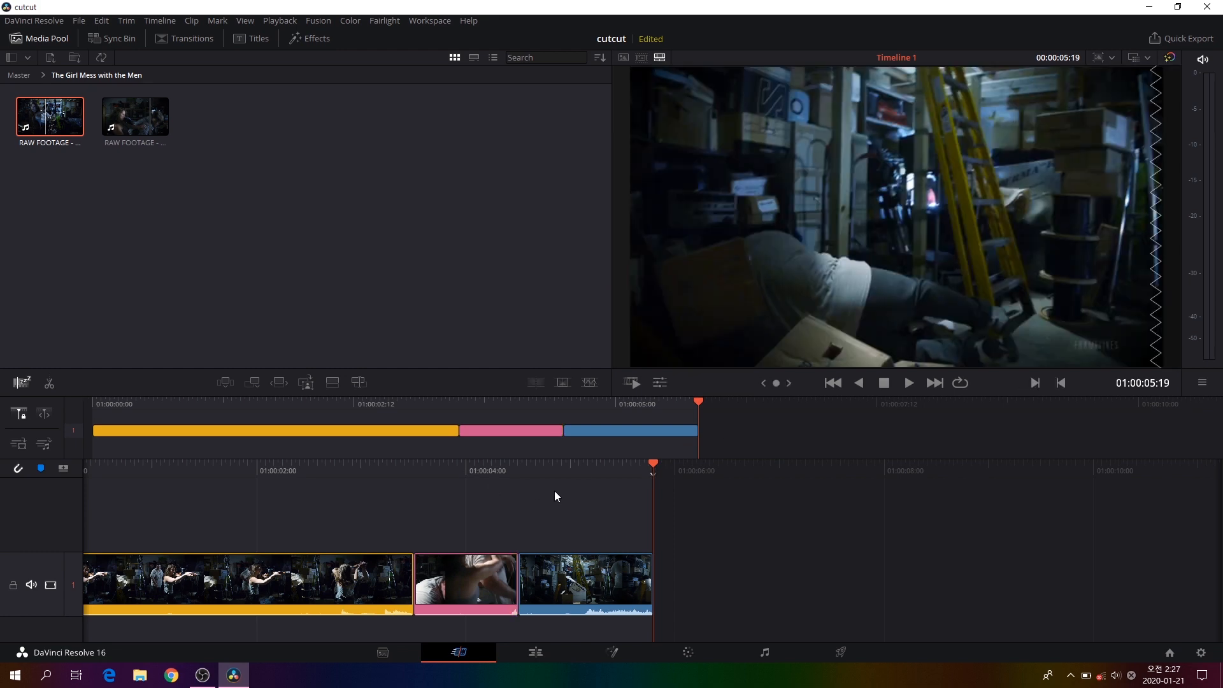
Play the timeline from the yellow-to-pink cut into the blue clip, stopping at 01:00:05:08
{"action": "key", "text": "Up"}
{"action": "key", "text": "Up"}
{"action": "key", "text": "space"}
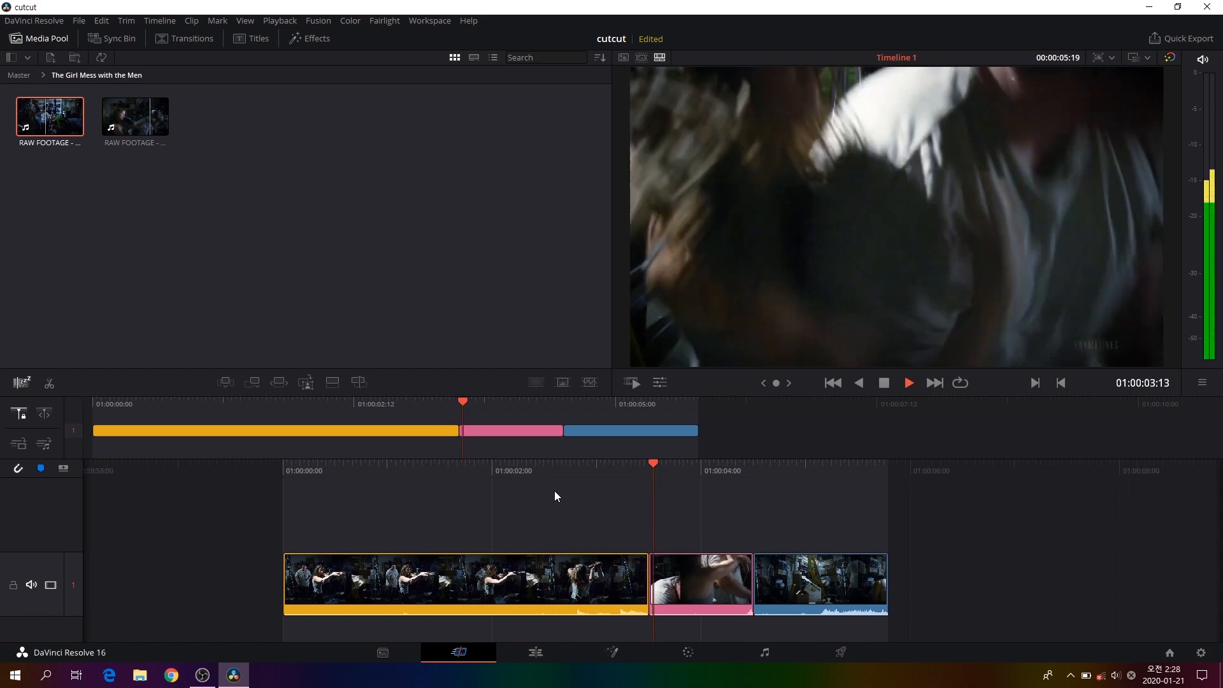
{"action": "key", "text": "space"}
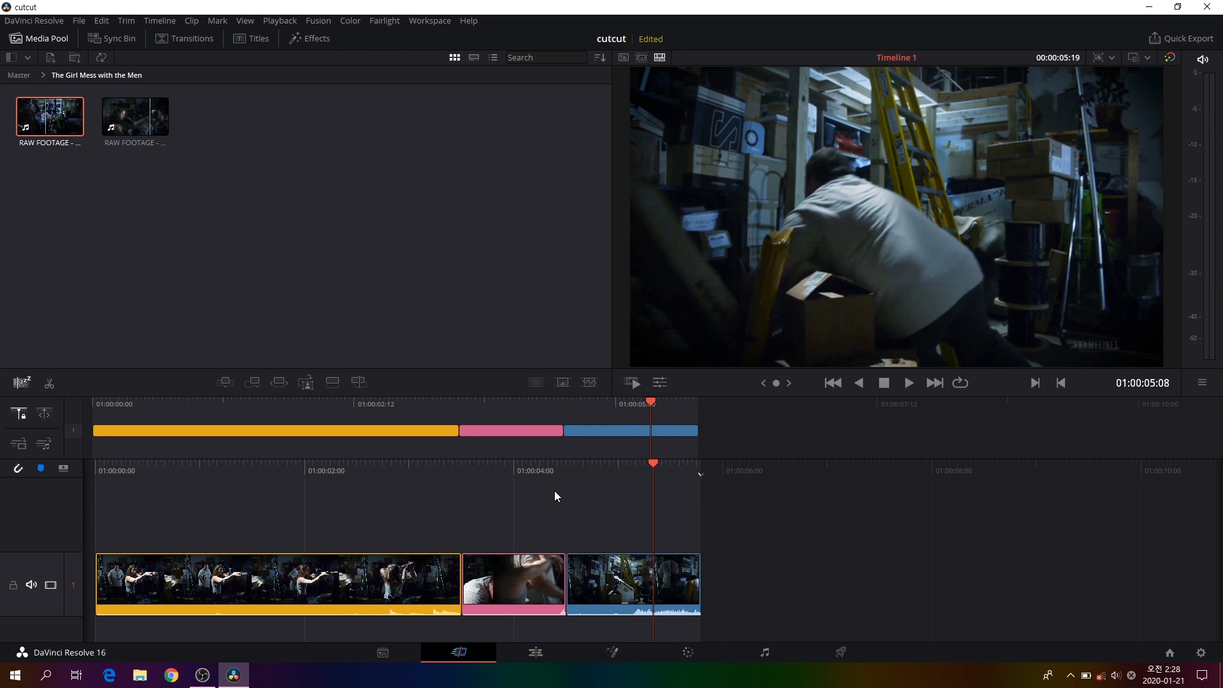
Replay the blue clip repeatedly from the cut at 01:00:04:12 to examine where the man's movement starts
{"action": "key", "text": "Up"}
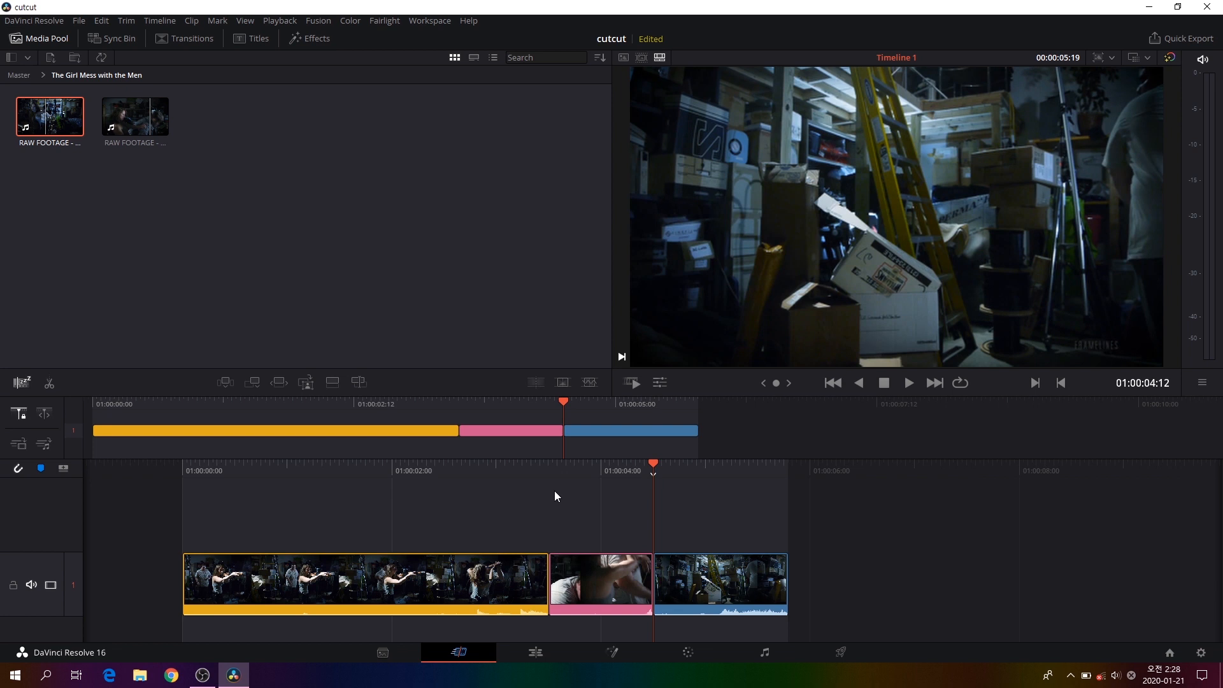
{"action": "key", "text": "space"}
{"action": "key", "text": "space"}
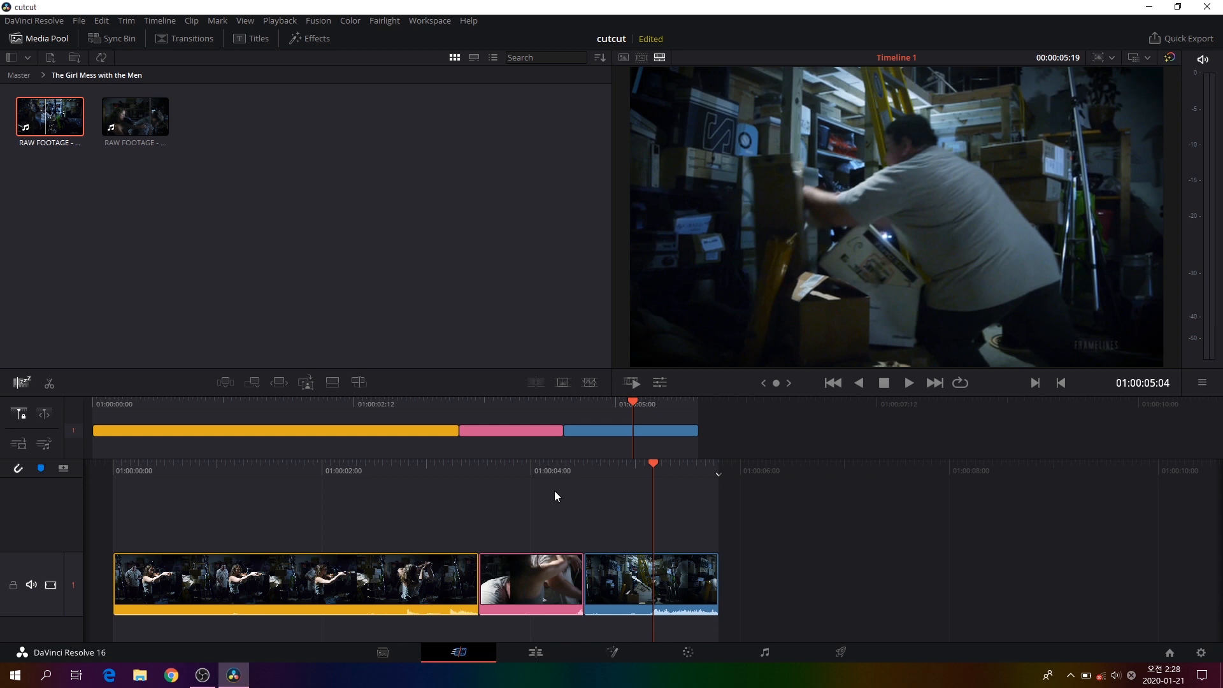
{"action": "key", "text": "Up"}
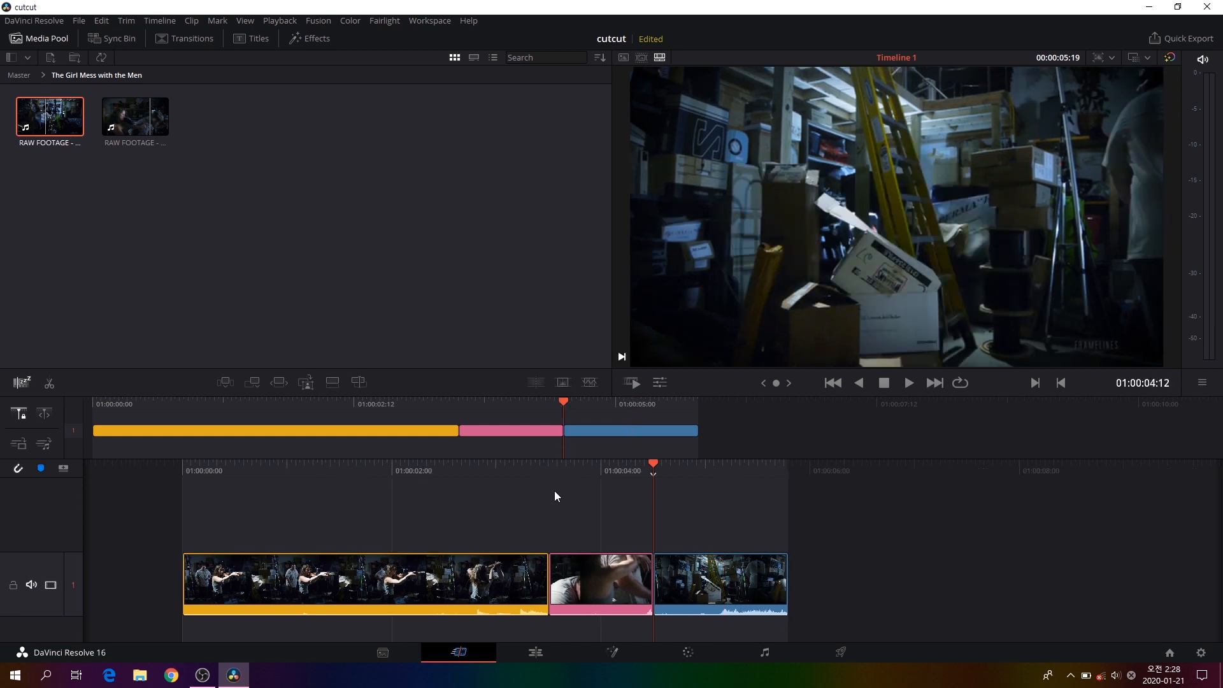
{"action": "key", "text": "space"}
{"action": "key", "text": "space"}
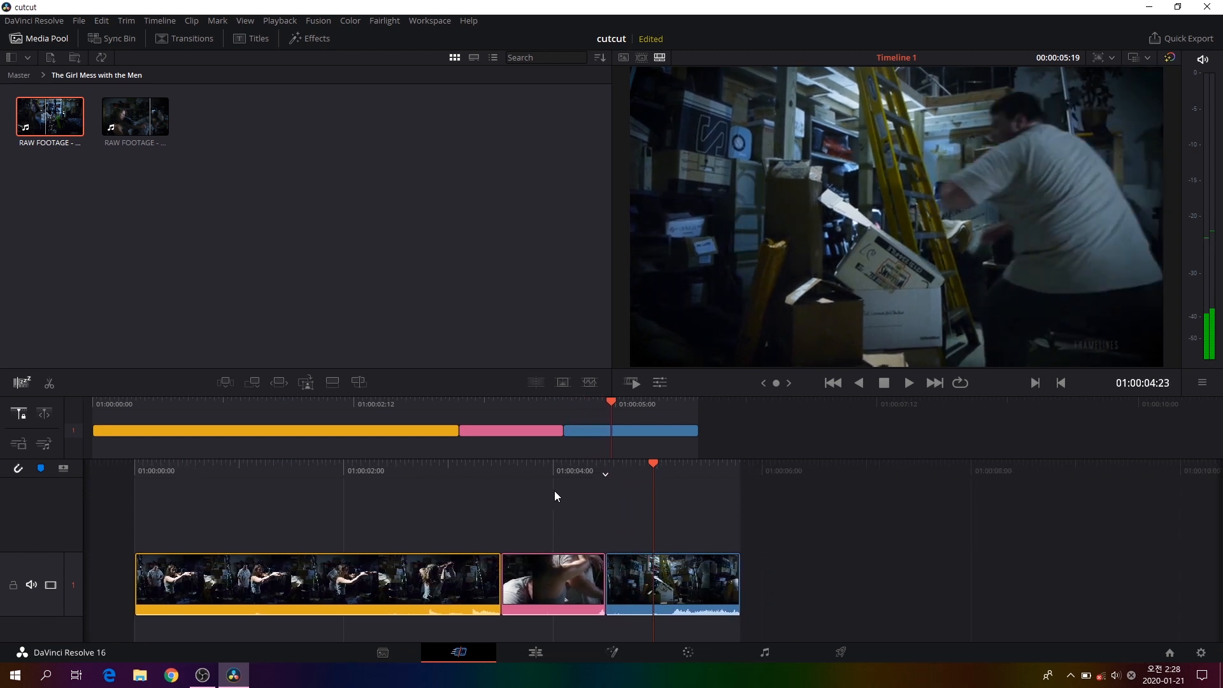
{"action": "key", "text": "space"}
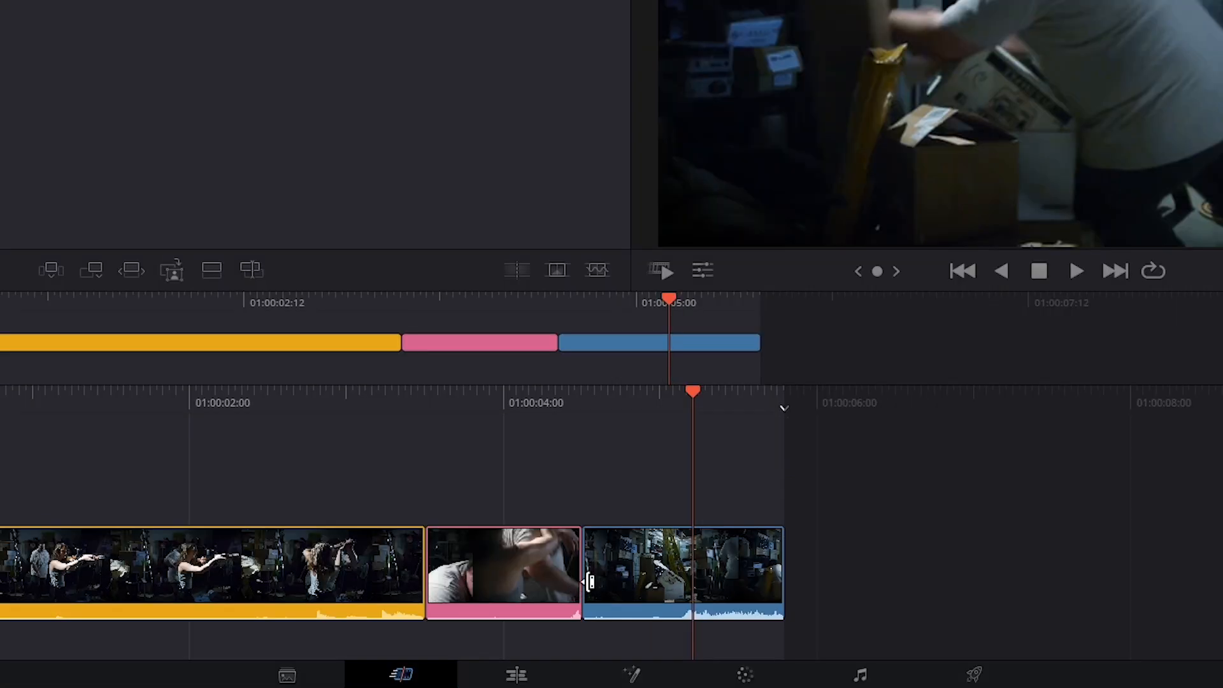
Ripple-trim the blue clip's start at the pink clip's cut, removing 17 frames from its beginning
{"action": "left_click", "coordinate": [590, 581]}
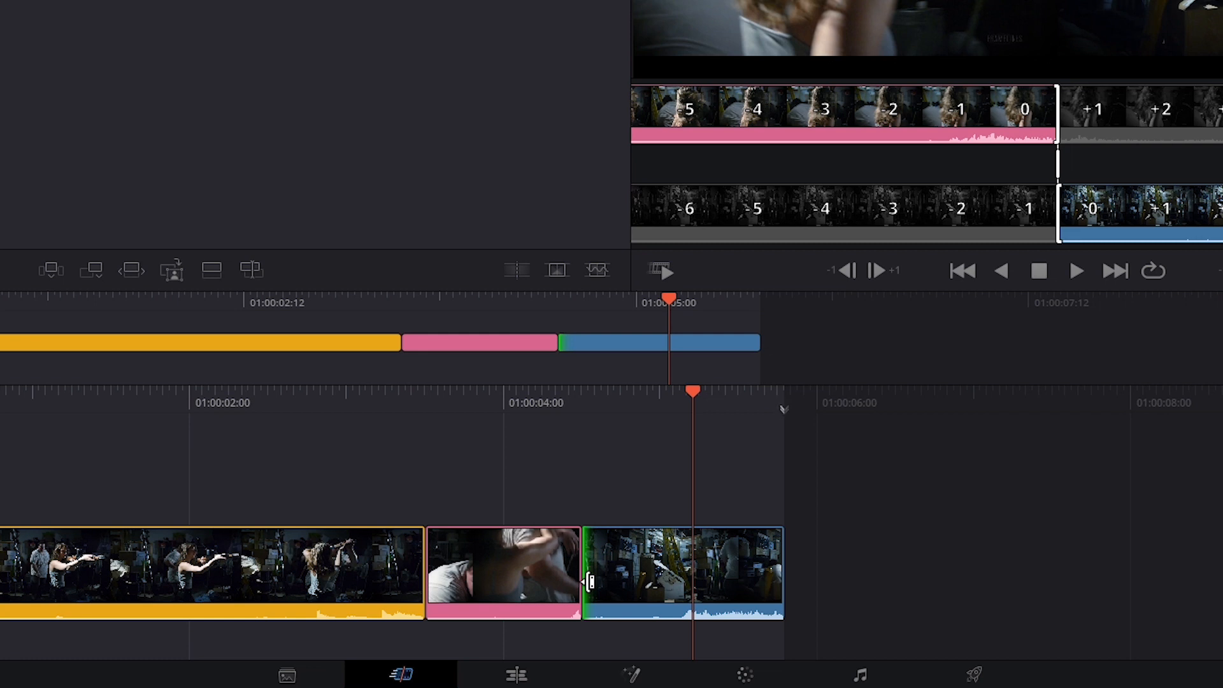
{"action": "left_click_drag", "start_coordinate": [589, 582], "coordinate": [648, 584]}
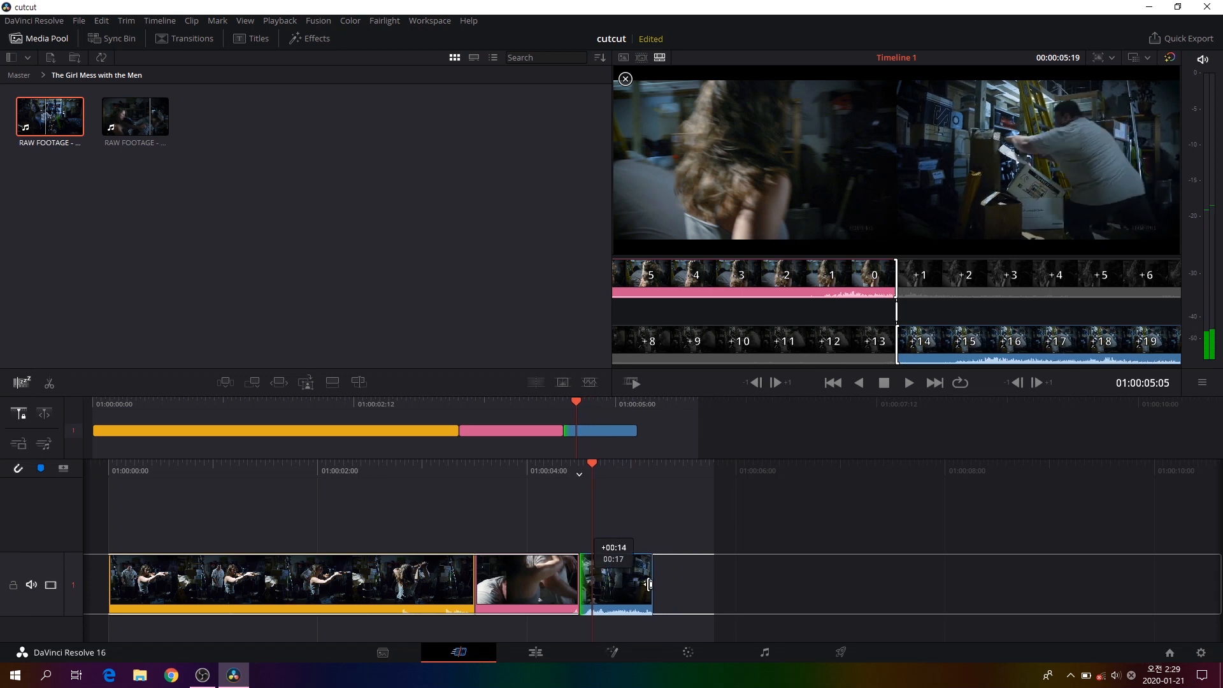
{"action": "left_click_drag", "start_coordinate": [649, 583], "coordinate": [638, 583]}
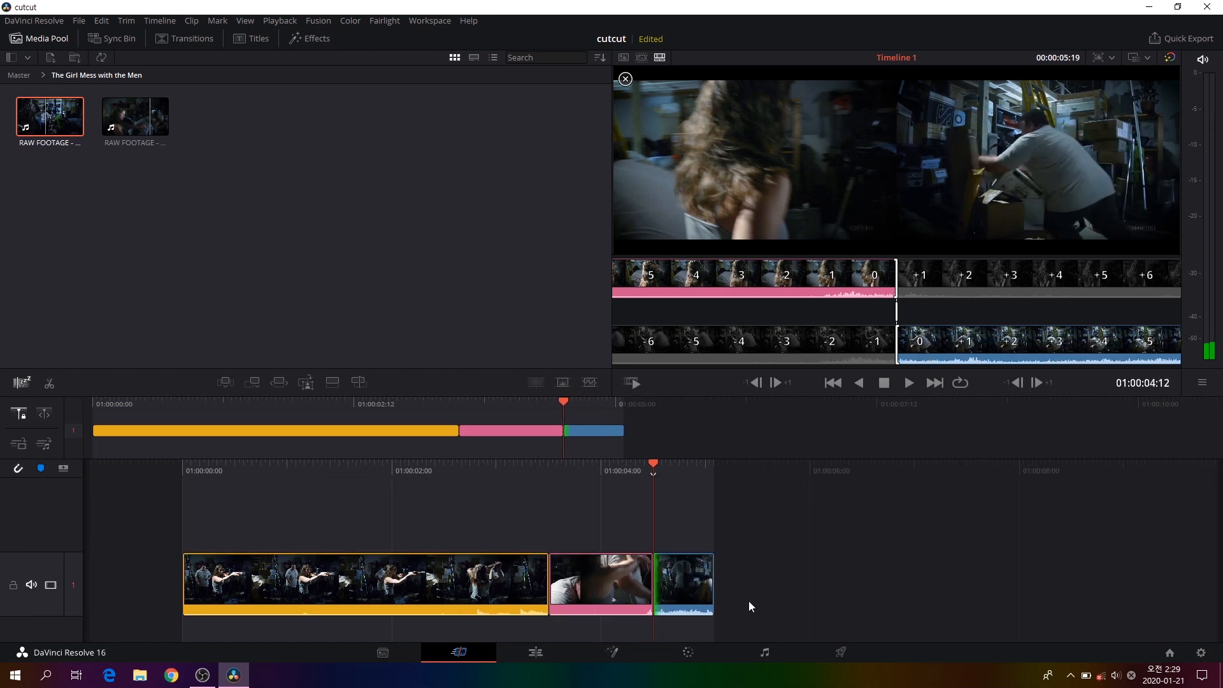
Play the whole timeline twice from its beginning to review the trimmed cuts between the yellow, pink and blue clips
{"action": "key", "text": "Home"}
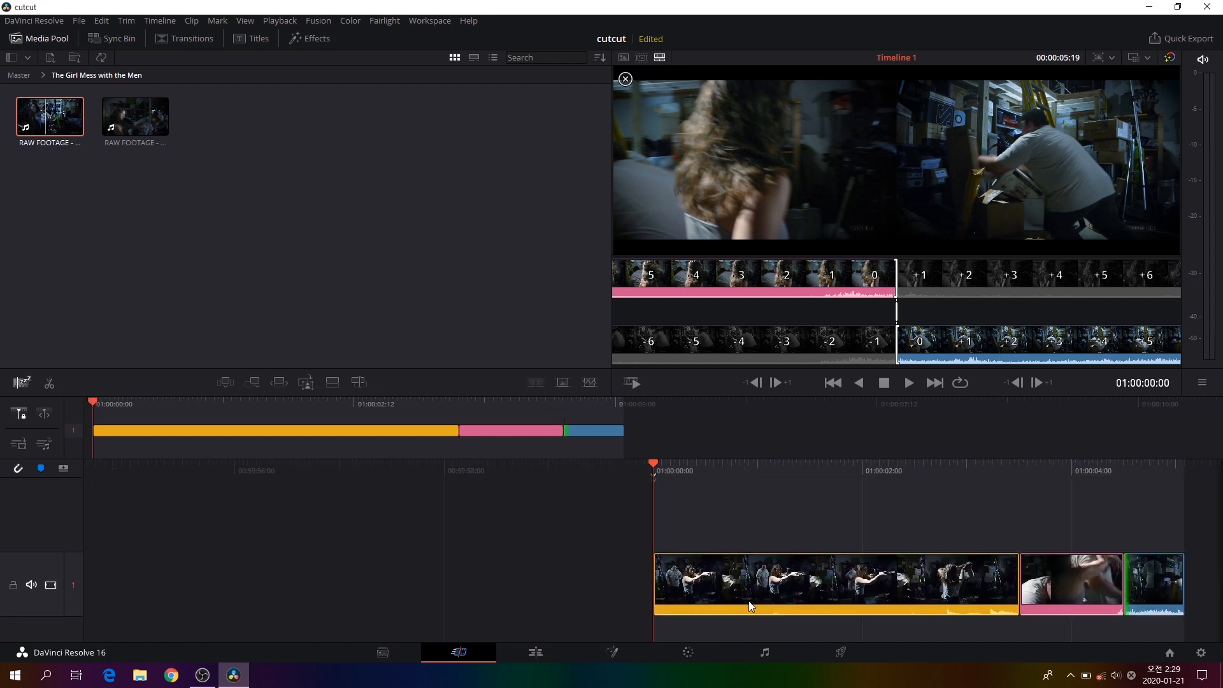
{"action": "key", "text": "space"}
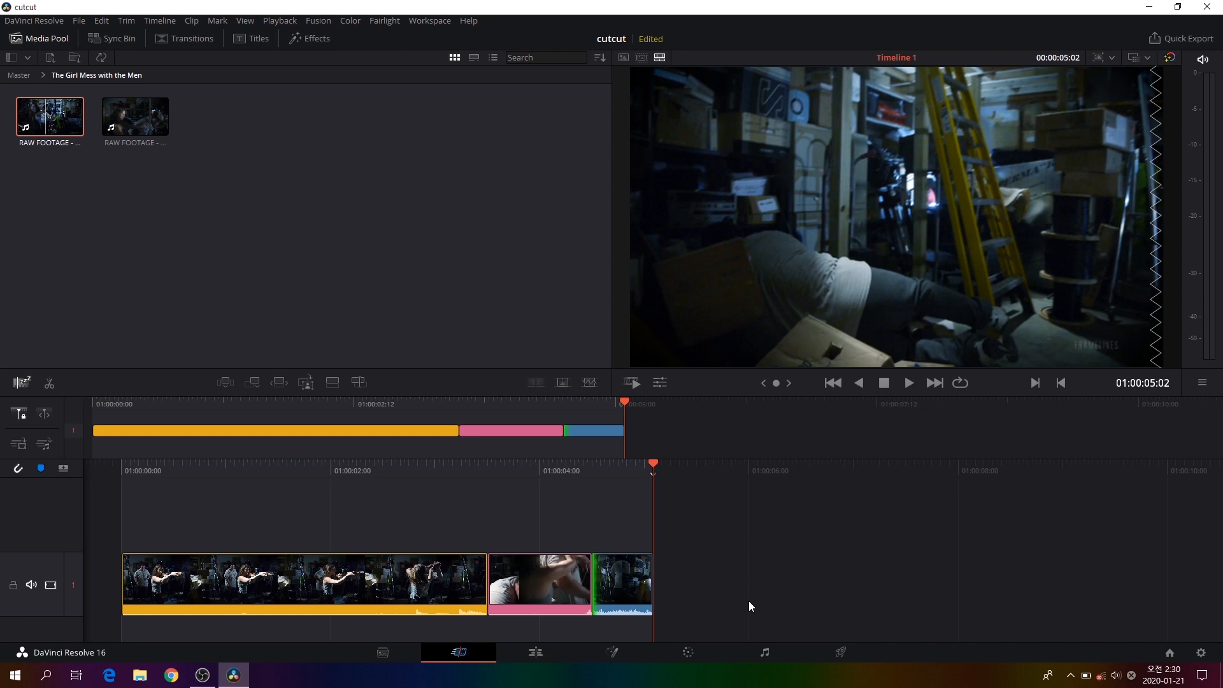
{"action": "key", "text": "Home"}
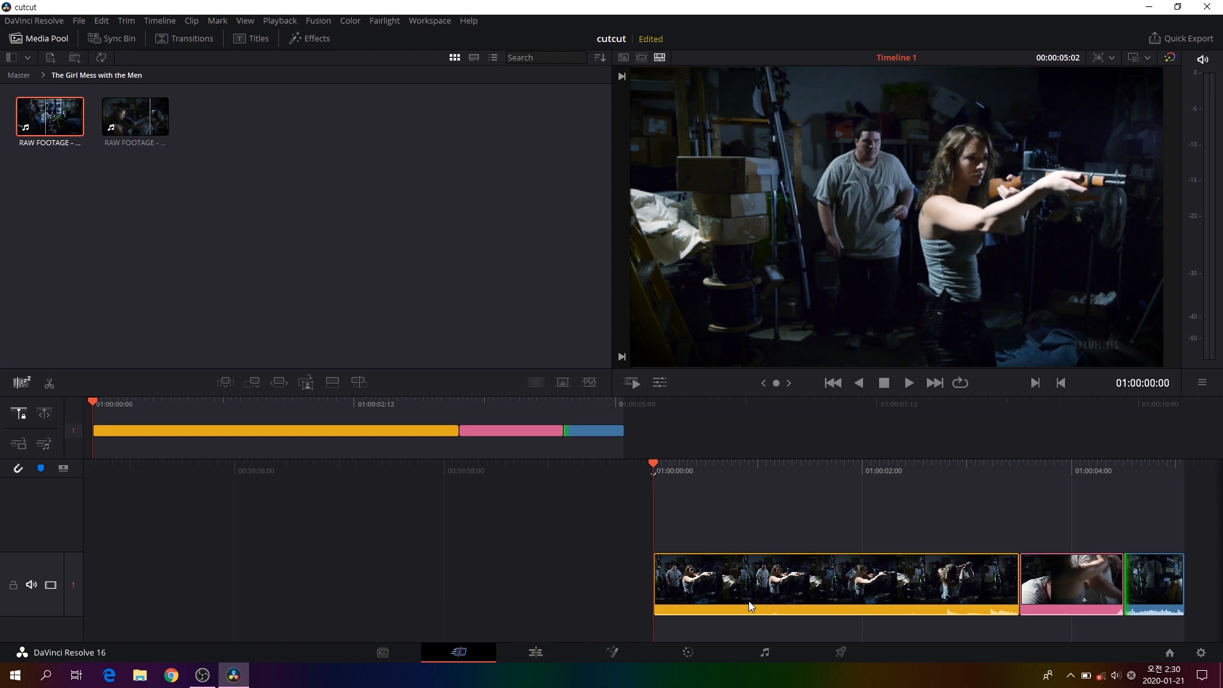
{"action": "key", "text": "space"}
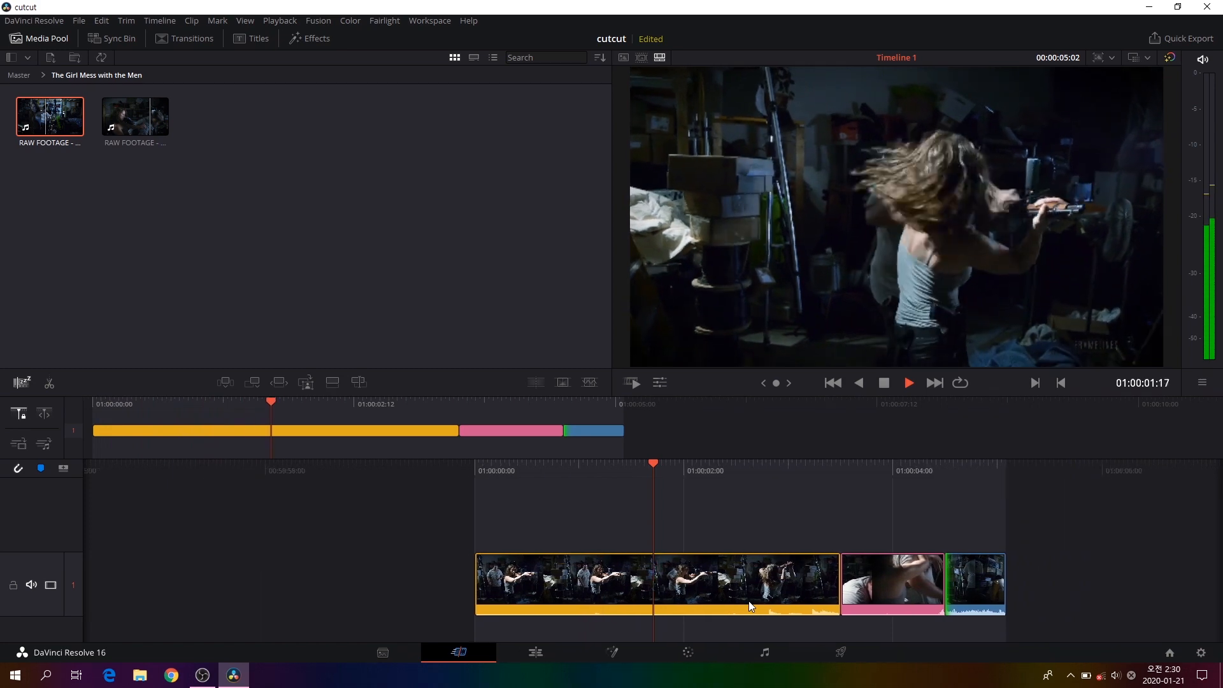